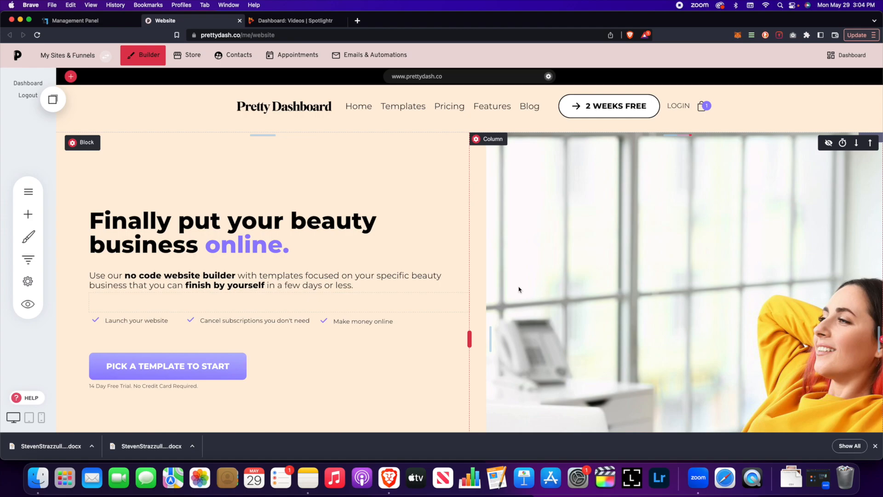
Step: Start a new funnel and show the Online Course Funnels template category
{"action": "left_click", "coordinate": [88, 59]}
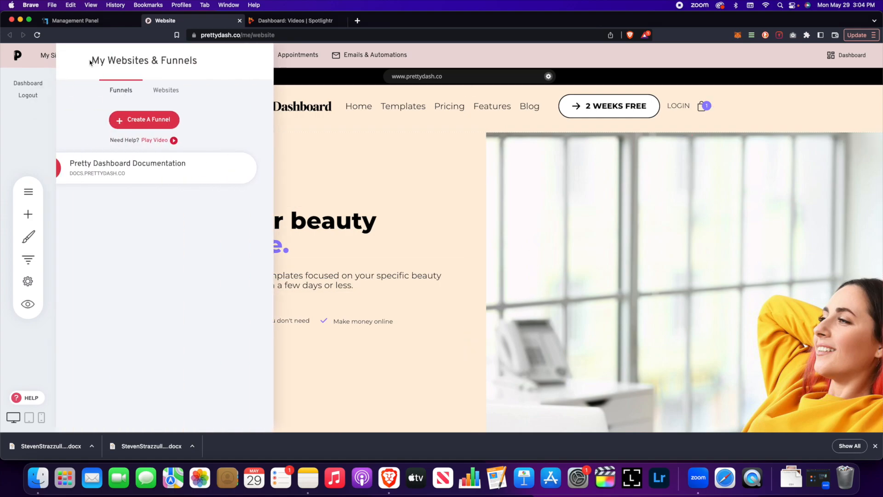
{"action": "left_click", "coordinate": [184, 120]}
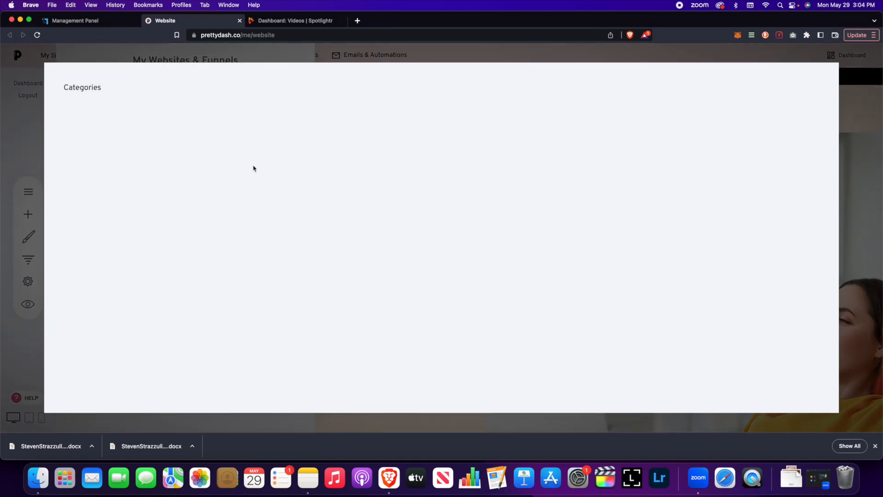
{"action": "left_click", "coordinate": [118, 148]}
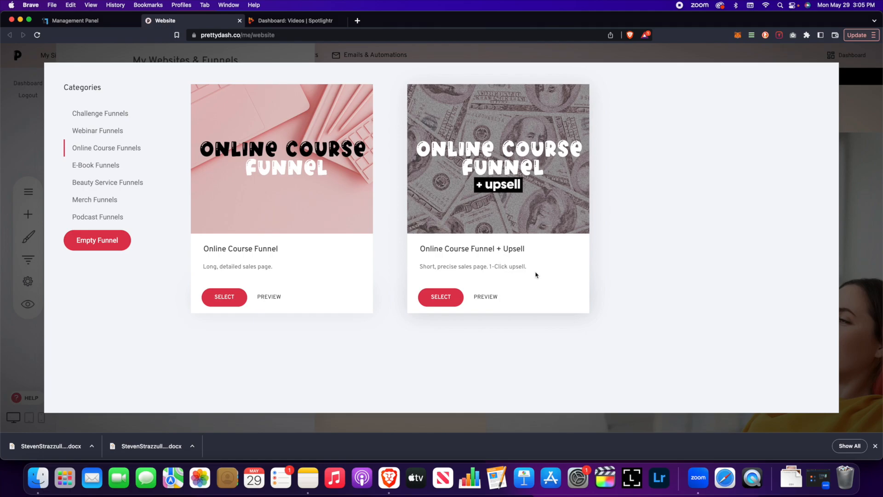
Step: Create a funnel named 'Test' from an Online Course funnel template
{"action": "left_click", "coordinate": [435, 302]}
{"action": "left_click", "coordinate": [443, 141]}
{"action": "type", "text": "Test"}
{"action": "left_click", "coordinate": [520, 192]}
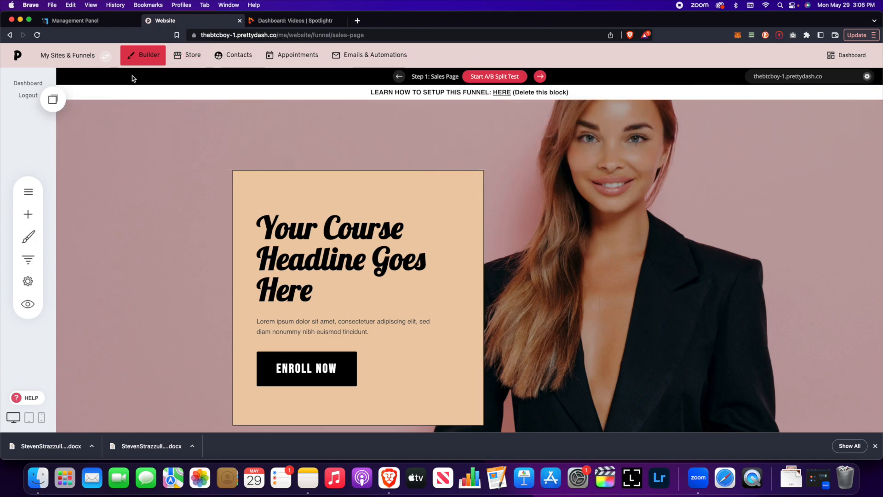
{"action": "left_click", "coordinate": [83, 57]}
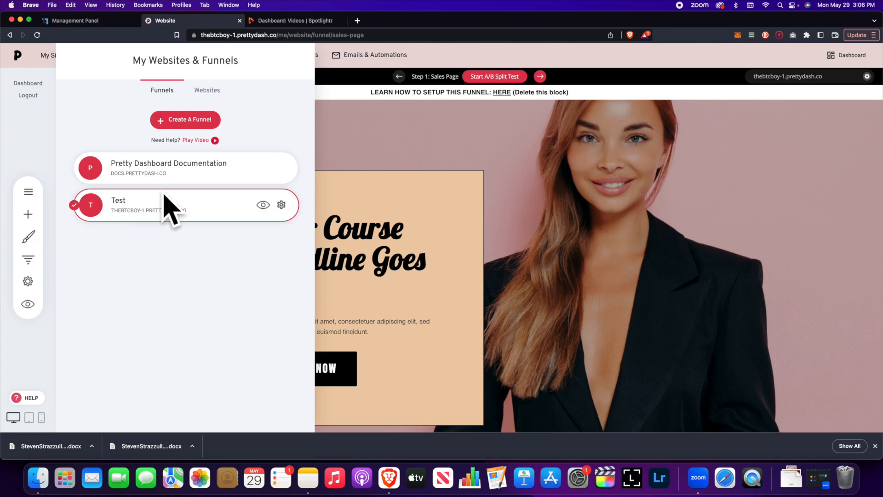
{"action": "left_click", "coordinate": [282, 205]}
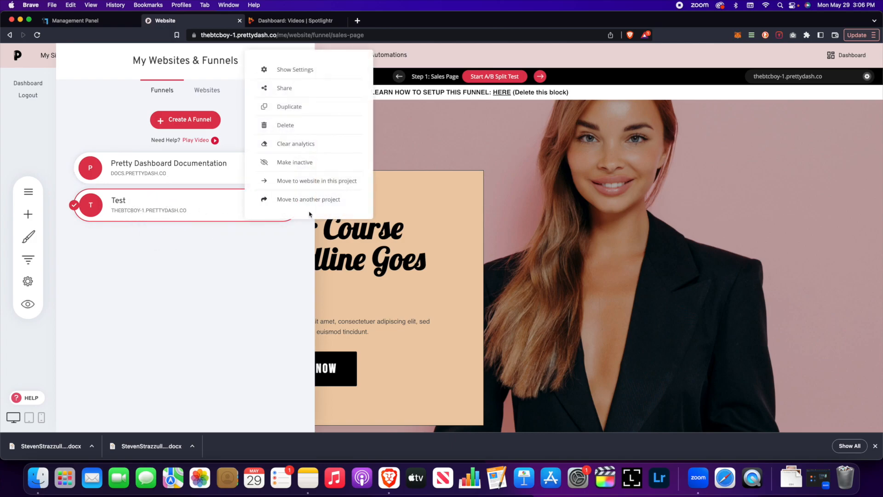
{"action": "left_click", "coordinate": [309, 184]}
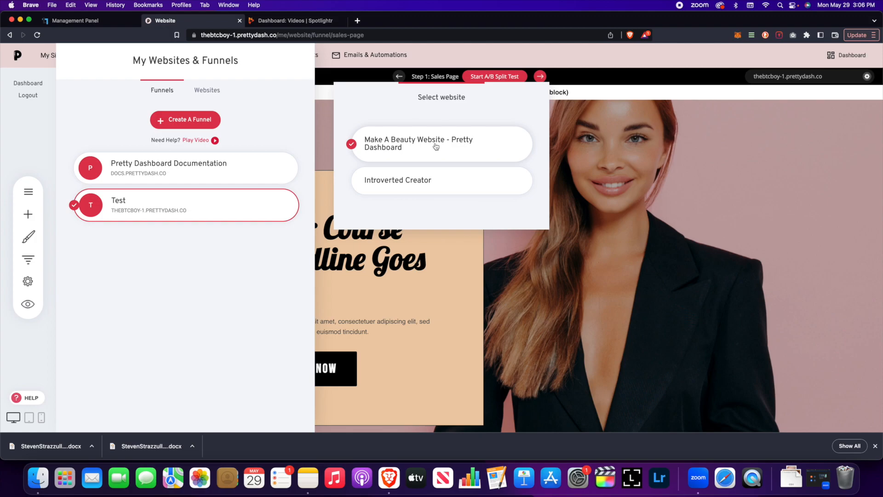
{"action": "left_click", "coordinate": [435, 146]}
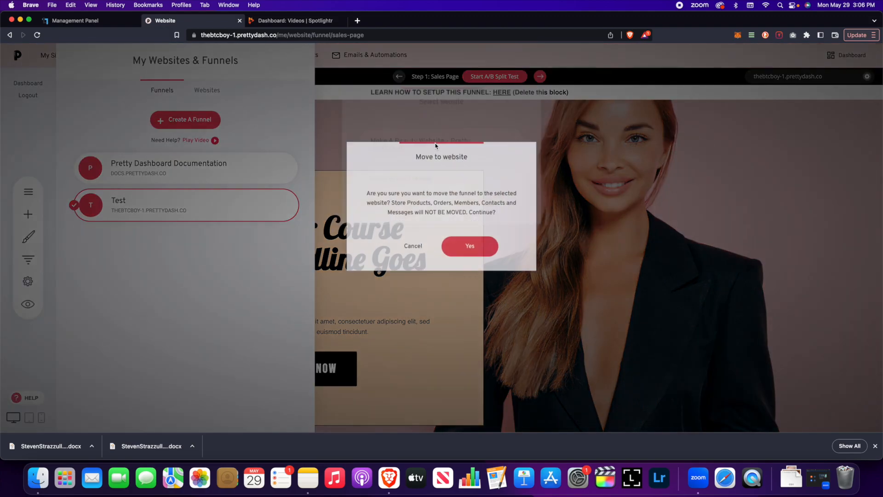
{"action": "left_click", "coordinate": [472, 248]}
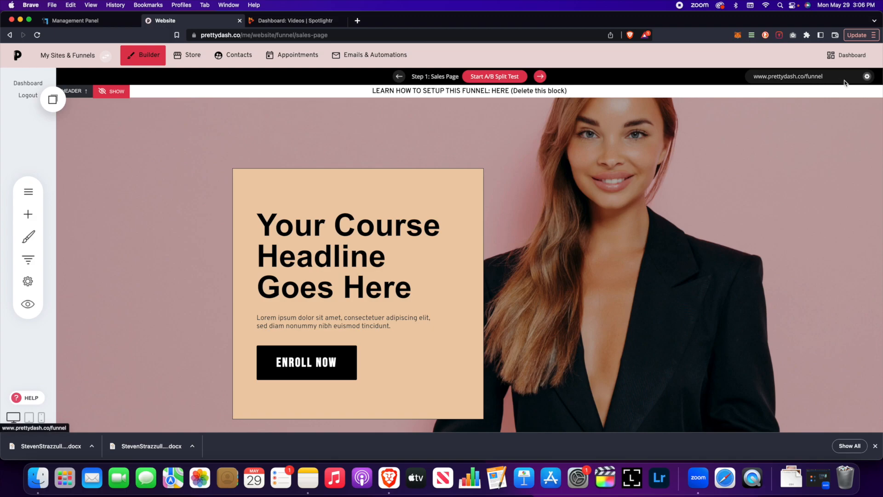
Step: Change the Test funnel's URL path from 'funnel' to 'Test' on the system domain
{"action": "left_click", "coordinate": [28, 259]}
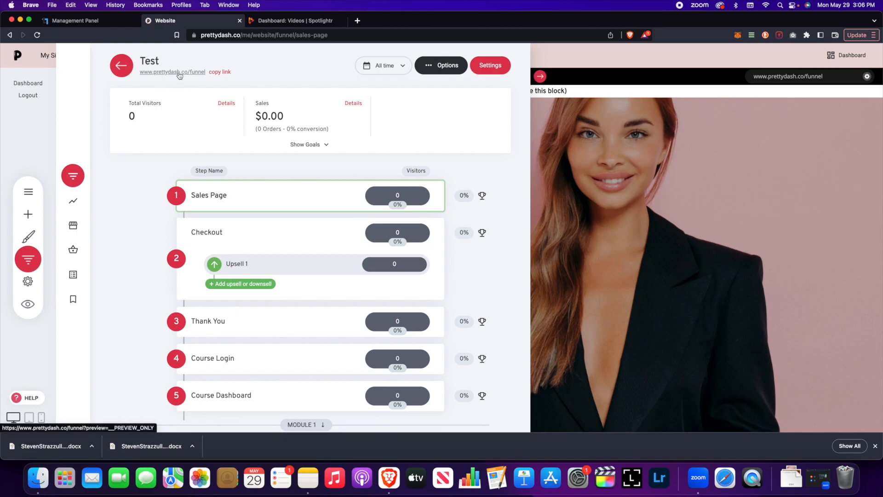
{"action": "left_click", "coordinate": [489, 66]}
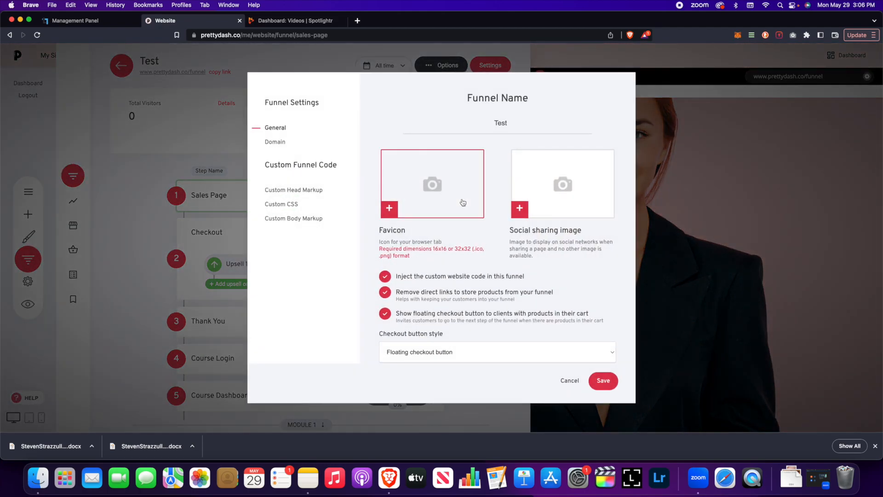
{"action": "left_click", "coordinate": [276, 142]}
{"action": "left_click", "coordinate": [590, 129]}
{"action": "left_click", "coordinate": [594, 98]}
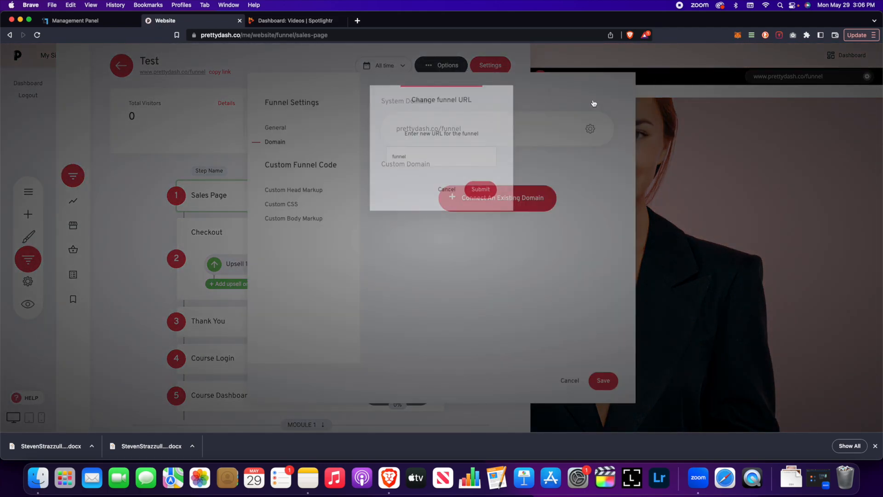
{"action": "double_click", "coordinate": [424, 160]}
{"action": "type", "text": "Tes"}
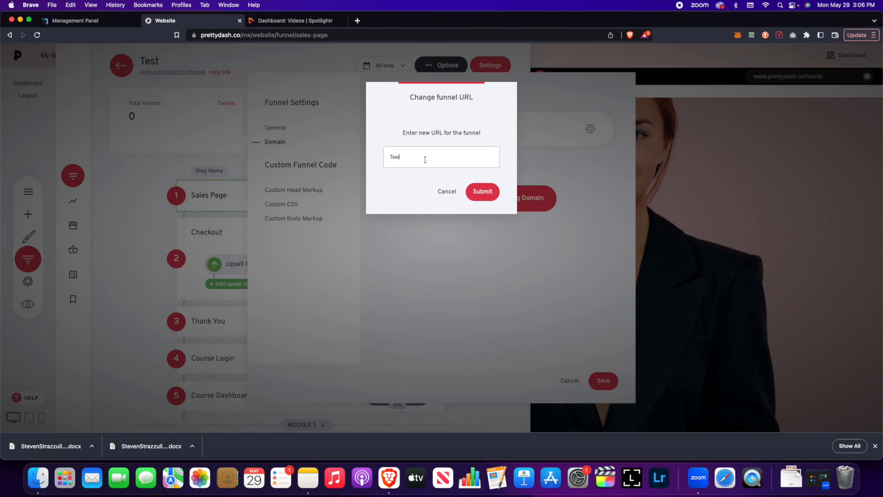
{"action": "type", "text": "t"}
{"action": "left_click", "coordinate": [485, 192]}
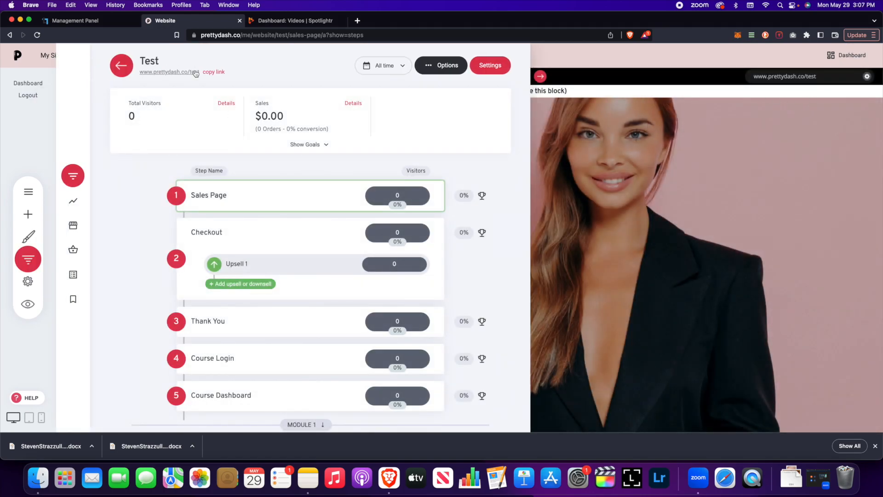
Step: Check the funnel's General settings and close them without changes
{"action": "left_click", "coordinate": [499, 67]}
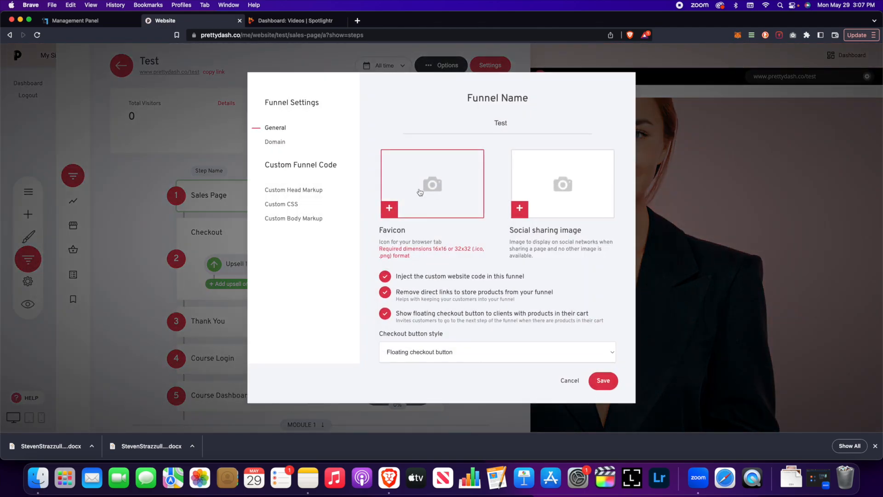
{"action": "double_click", "coordinate": [518, 121]}
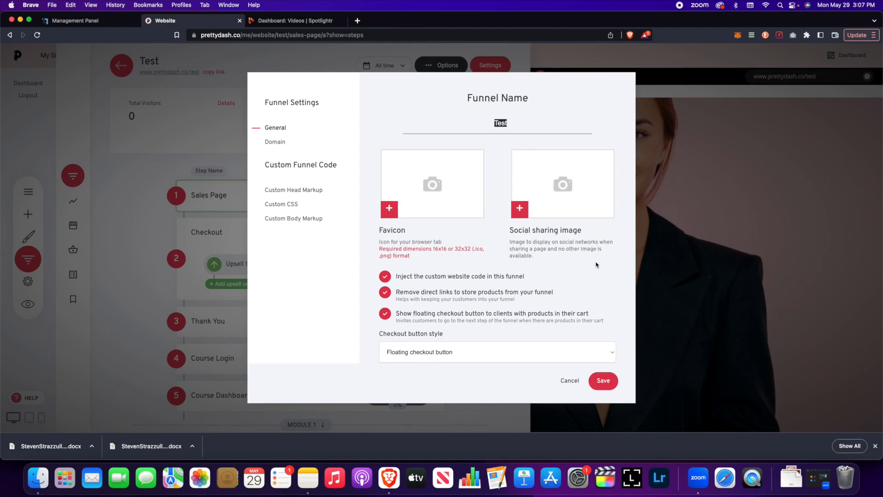
{"action": "key", "text": "Escape"}
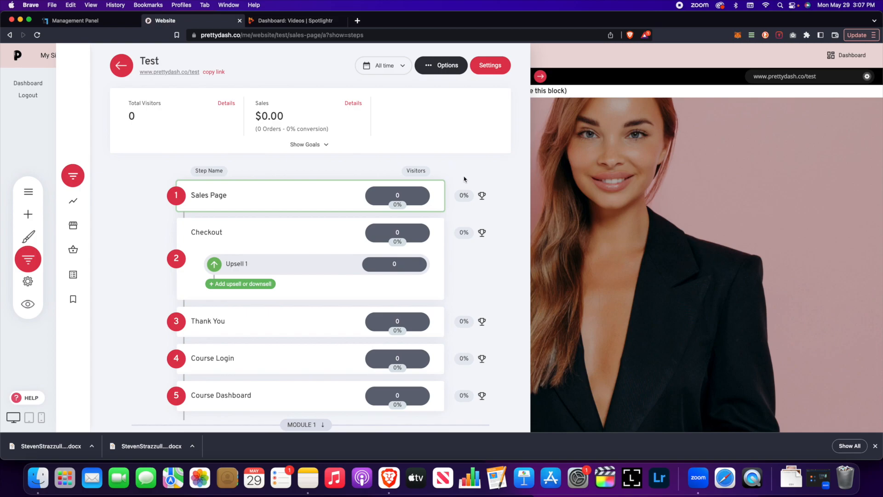
Step: Close the funnel steps panel and go to the Contacts list
{"action": "left_click", "coordinate": [634, 152]}
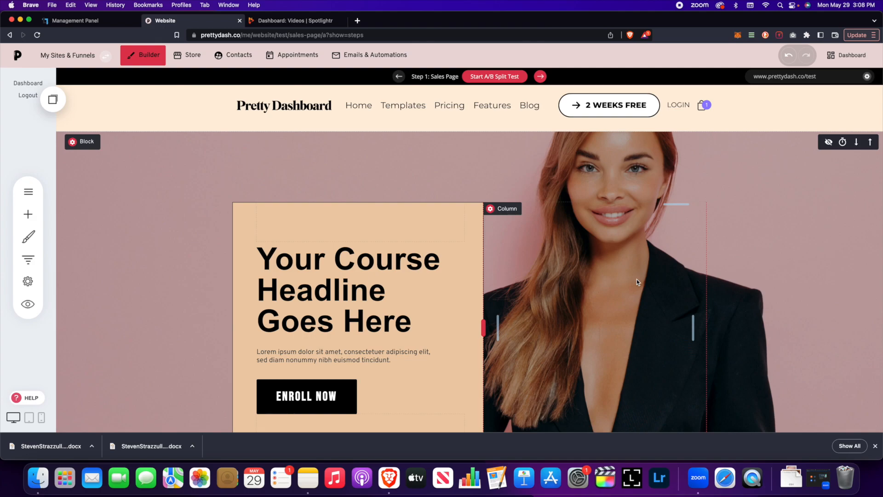
{"action": "left_click", "coordinate": [234, 54]}
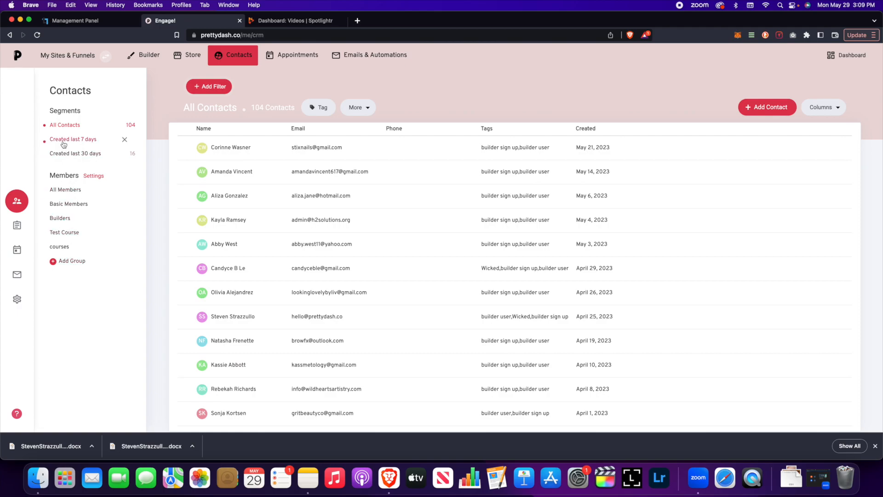
Step: Create a new member group called 'Test'
{"action": "left_click", "coordinate": [72, 261]}
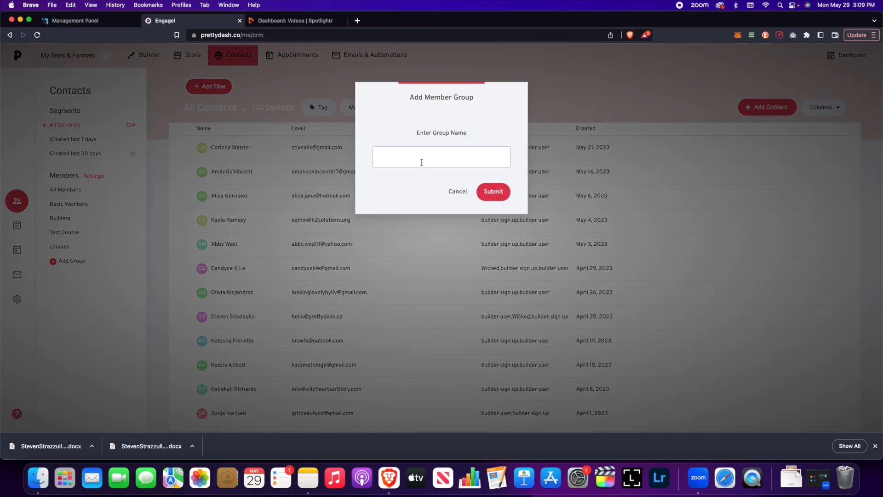
{"action": "type", "text": "Test"}
{"action": "left_click", "coordinate": [494, 190]}
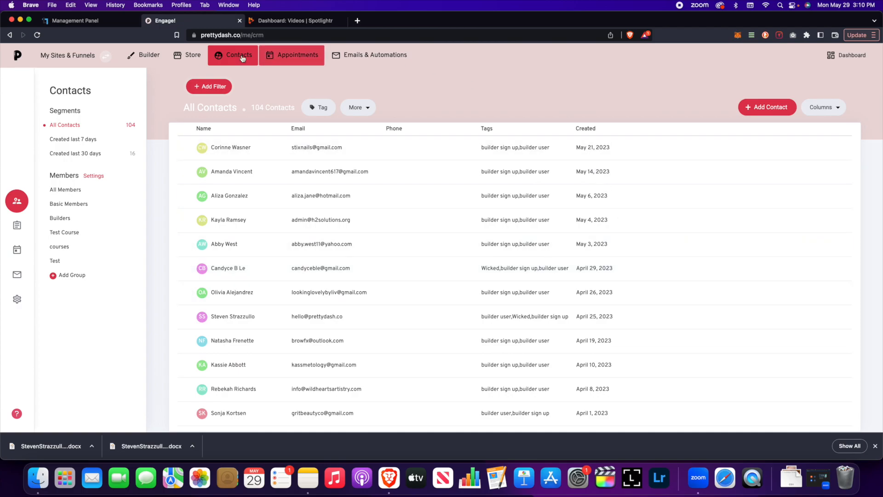
Step: Add a new Membership product titled 'Test' in the Store
{"action": "left_click", "coordinate": [192, 62]}
{"action": "left_click", "coordinate": [43, 173]}
{"action": "left_click", "coordinate": [680, 95]}
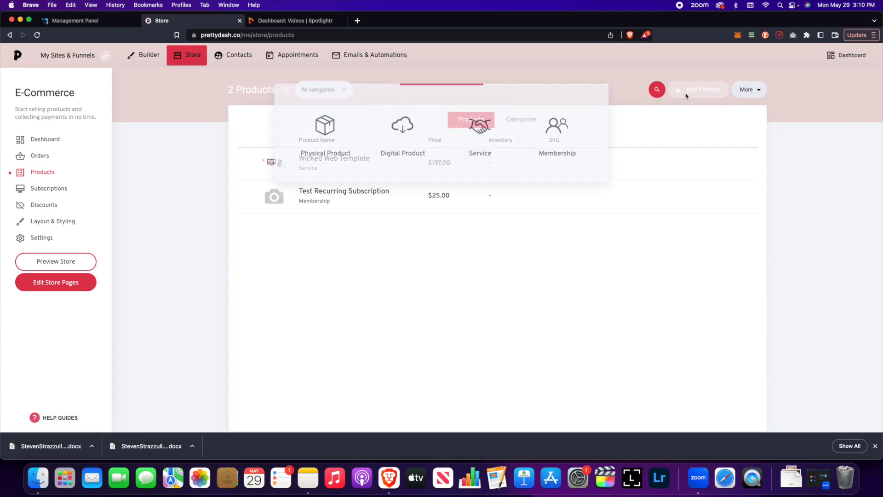
{"action": "left_click", "coordinate": [562, 142]}
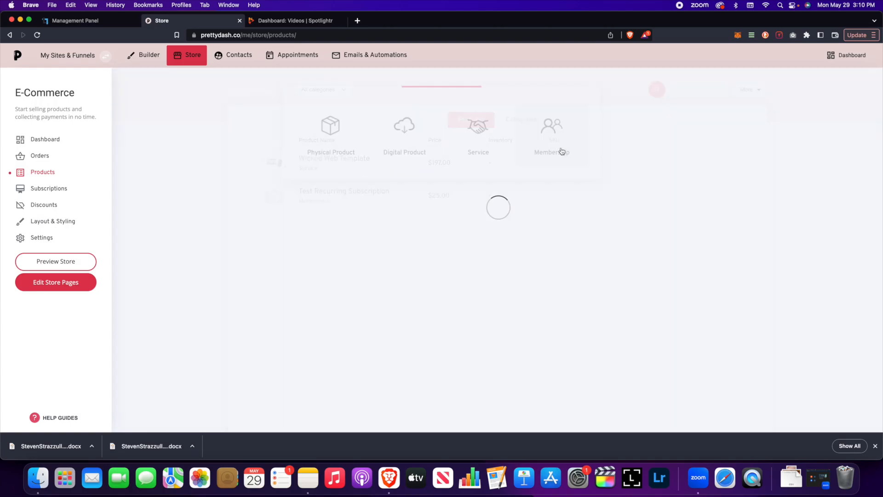
{"action": "left_click", "coordinate": [345, 156]}
{"action": "type", "text": "Test"}
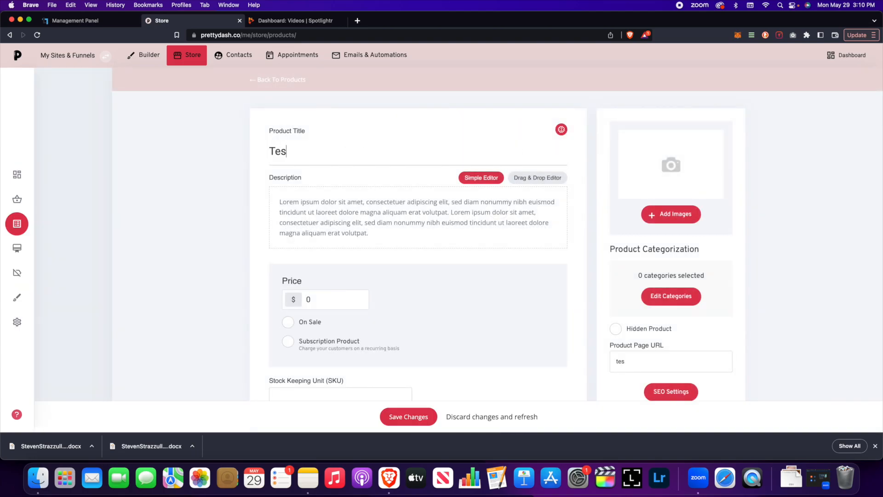
Step: Mark the Test product as a subscription product
{"action": "scroll", "coordinate": [427, 224], "scroll_direction": "down", "scroll_amount": 1}
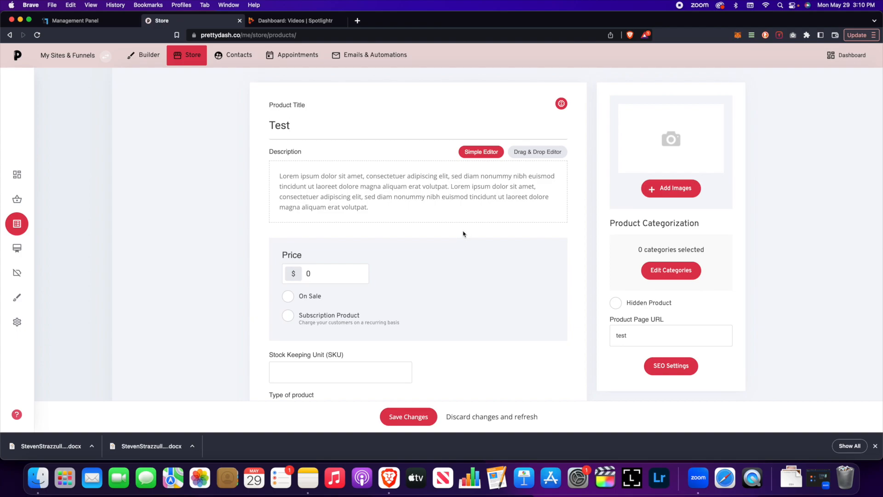
{"action": "scroll", "coordinate": [464, 234], "scroll_direction": "down", "scroll_amount": 1}
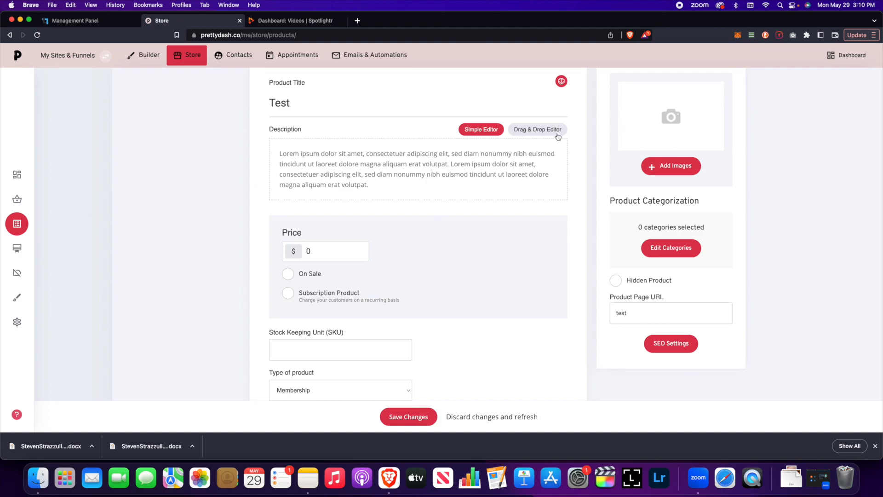
{"action": "scroll", "coordinate": [458, 217], "scroll_direction": "down", "scroll_amount": 4}
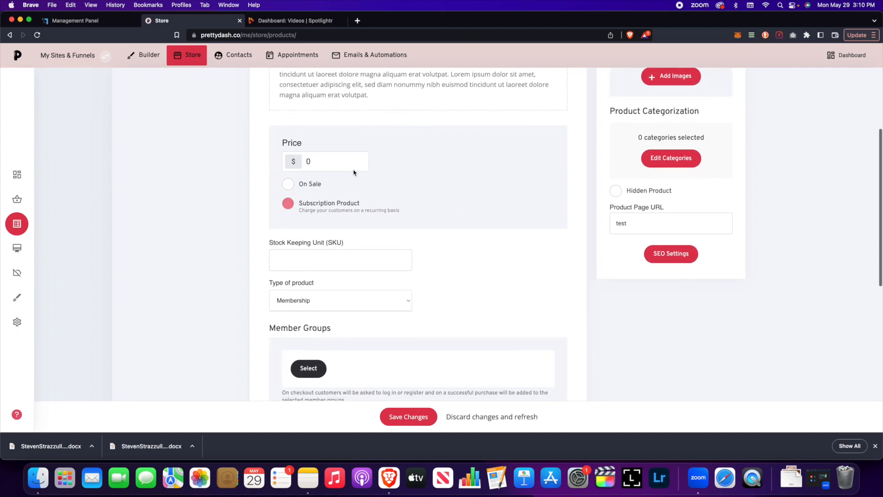
{"action": "left_click", "coordinate": [315, 208]}
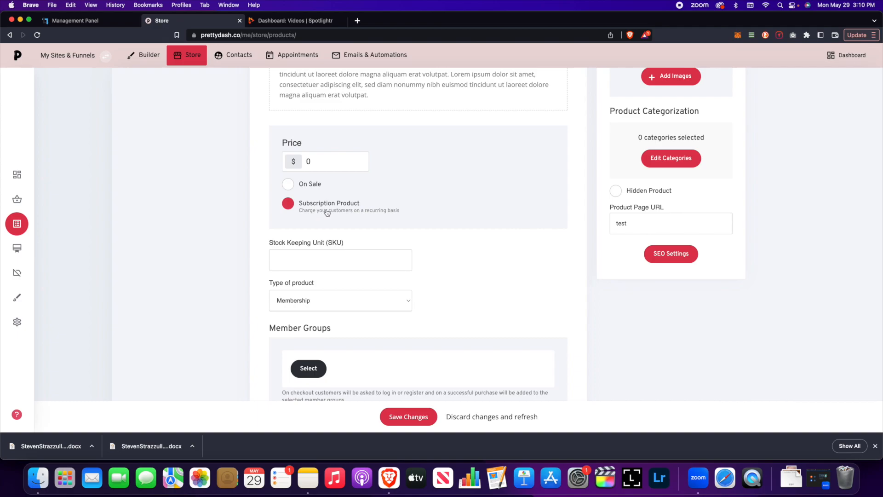
{"action": "left_click", "coordinate": [327, 211]}
{"action": "left_click", "coordinate": [291, 207]}
{"action": "scroll", "coordinate": [428, 241], "scroll_direction": "down", "scroll_amount": 3}
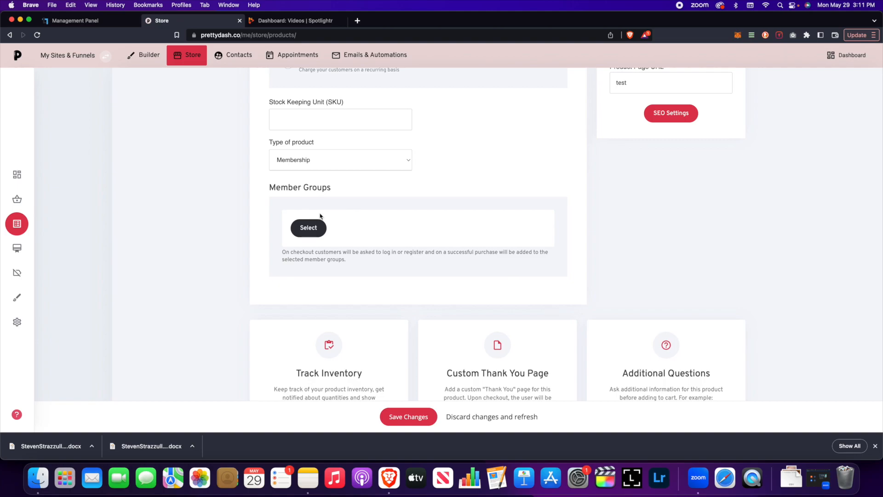
Step: Assign the Test member group to the product, save it, and open the Builder
{"action": "left_click", "coordinate": [308, 228]}
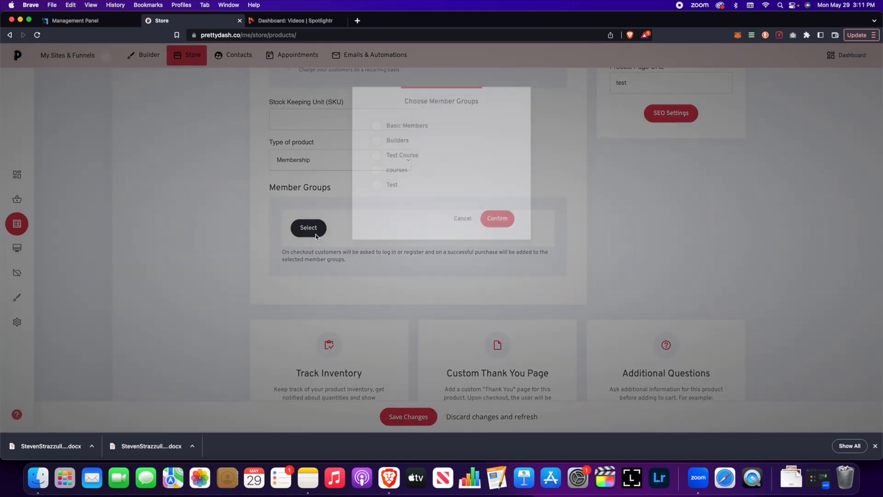
{"action": "left_click", "coordinate": [372, 186]}
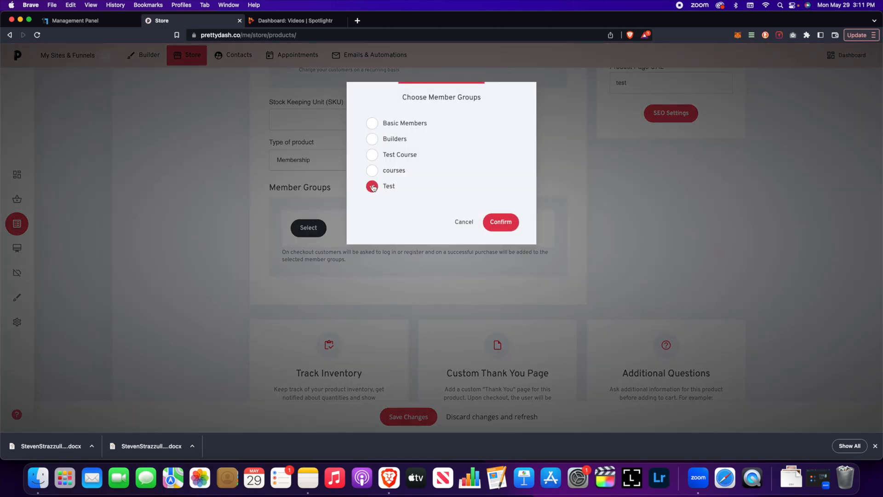
{"action": "left_click", "coordinate": [501, 221]}
{"action": "scroll", "coordinate": [546, 263], "scroll_direction": "down", "scroll_amount": 3}
{"action": "scroll", "coordinate": [546, 262], "scroll_direction": "up", "scroll_amount": 10}
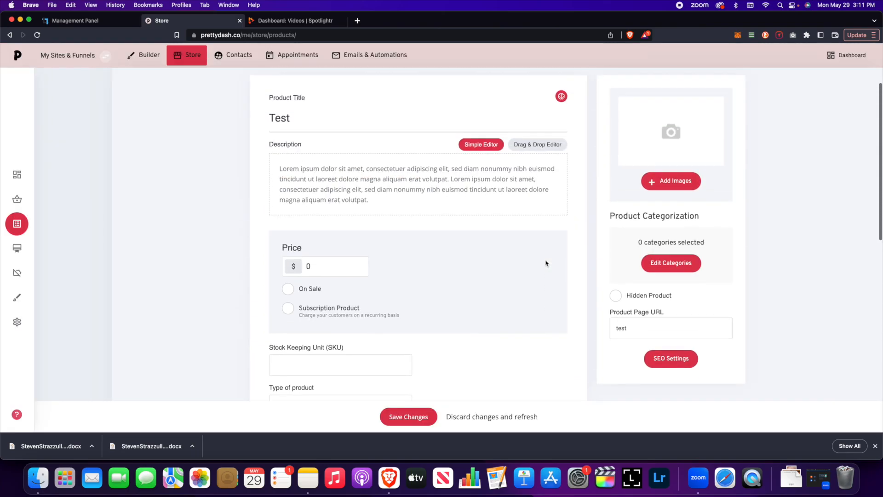
{"action": "left_click", "coordinate": [428, 413]}
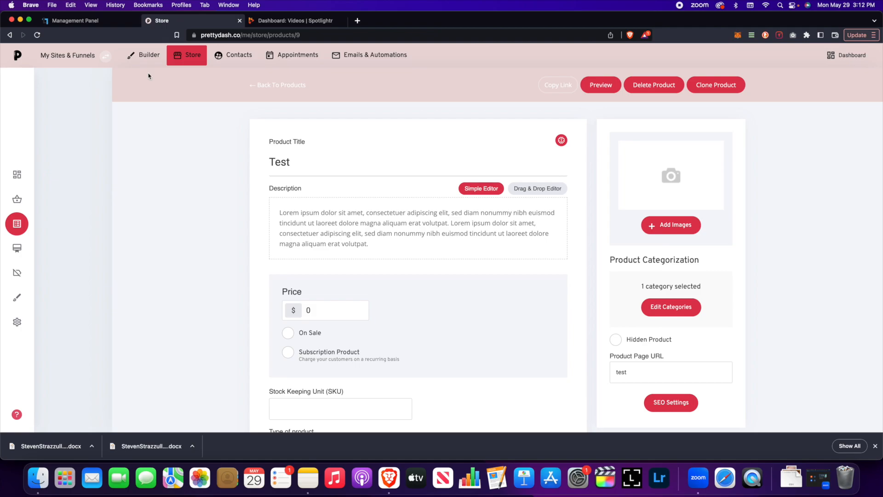
{"action": "left_click", "coordinate": [145, 58]}
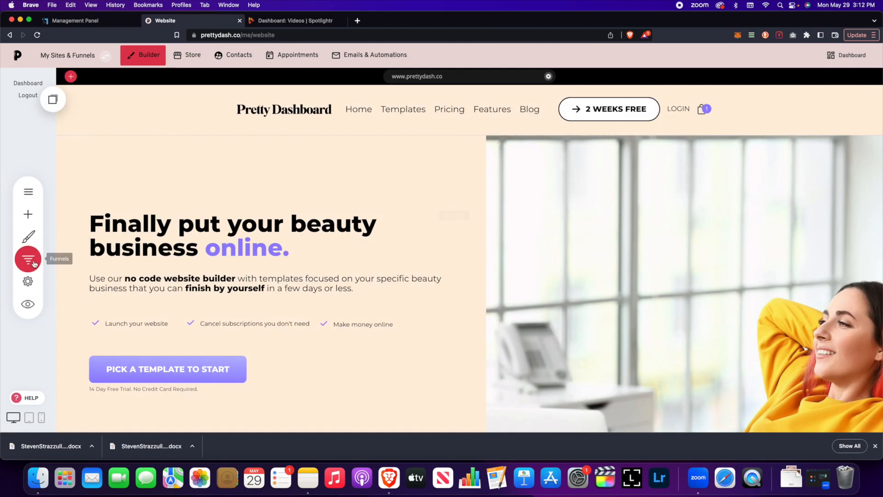
Step: Open the Test funnel inside the Make A Beauty Website folder
{"action": "left_click", "coordinate": [106, 56]}
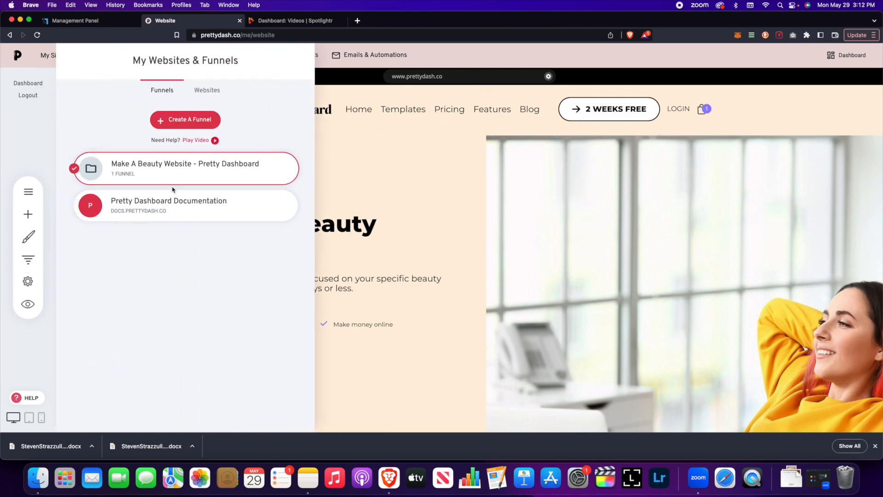
{"action": "left_click", "coordinate": [119, 175]}
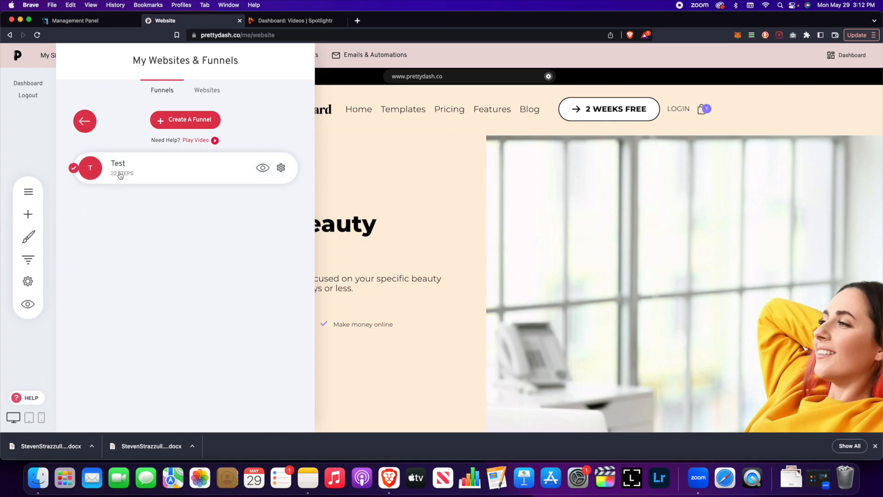
{"action": "left_click", "coordinate": [166, 168]}
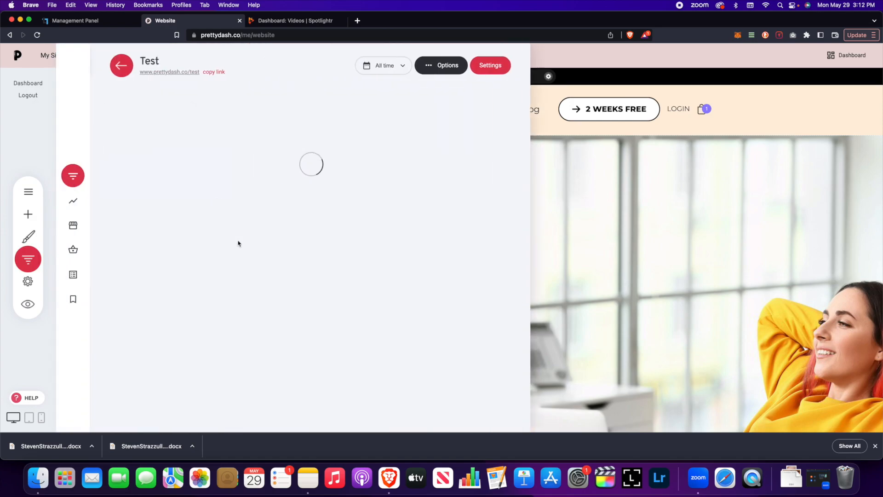
Step: Review the funnel's 21 steps and open the Sales Page step for editing
{"action": "scroll", "coordinate": [263, 257], "scroll_direction": "down", "scroll_amount": 7}
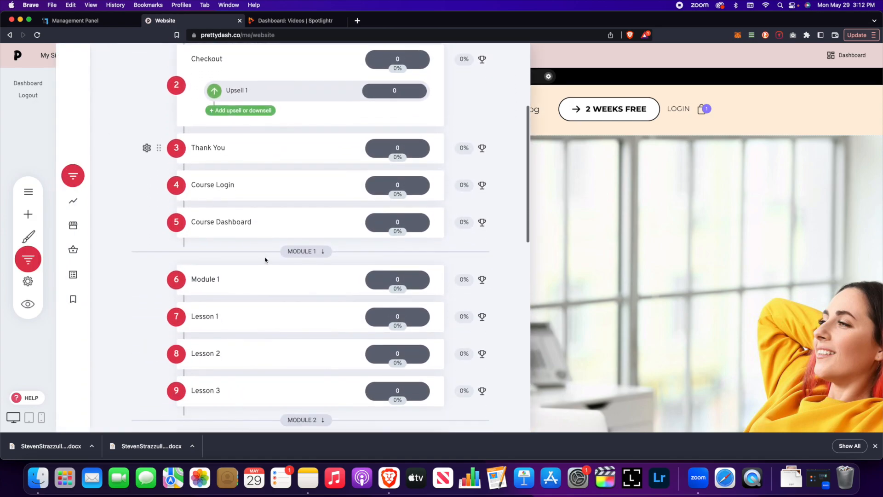
{"action": "scroll", "coordinate": [266, 260], "scroll_direction": "down", "scroll_amount": 8}
{"action": "scroll", "coordinate": [266, 261], "scroll_direction": "up", "scroll_amount": 13}
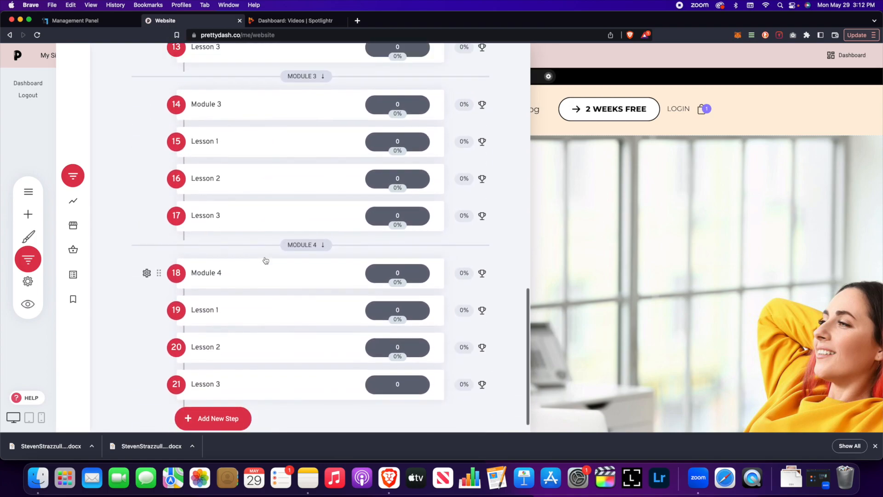
{"action": "scroll", "coordinate": [265, 260], "scroll_direction": "up", "scroll_amount": 2}
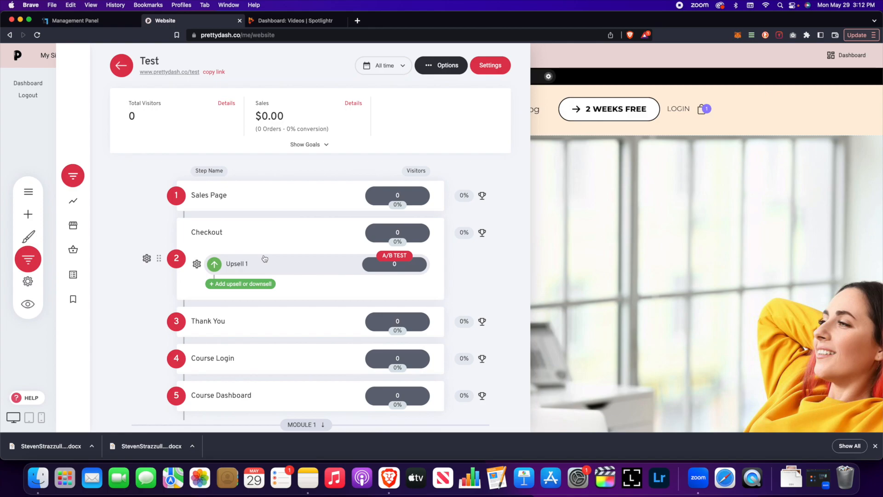
{"action": "scroll", "coordinate": [313, 216], "scroll_direction": "down", "scroll_amount": 4}
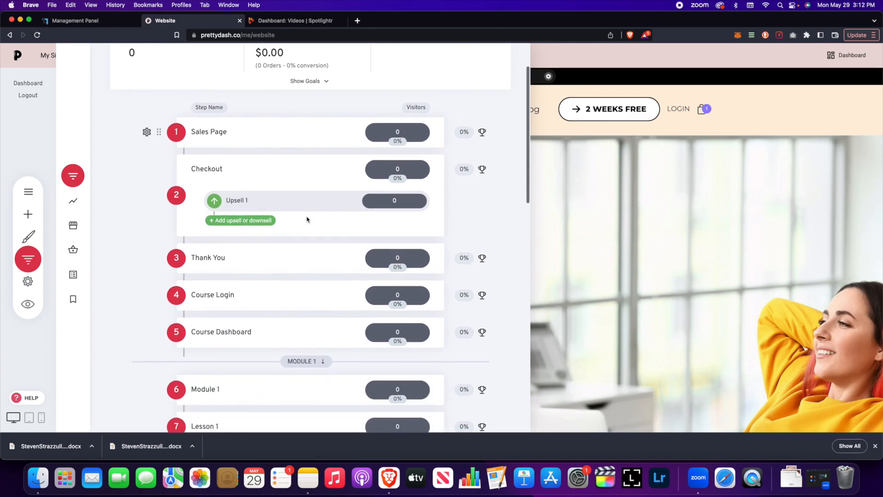
{"action": "scroll", "coordinate": [246, 198], "scroll_direction": "down", "scroll_amount": 15}
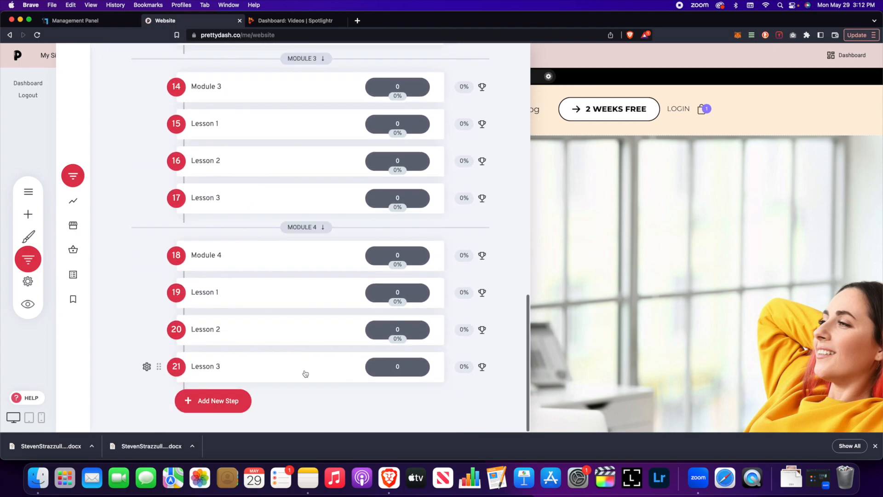
{"action": "scroll", "coordinate": [260, 322], "scroll_direction": "up", "scroll_amount": 8}
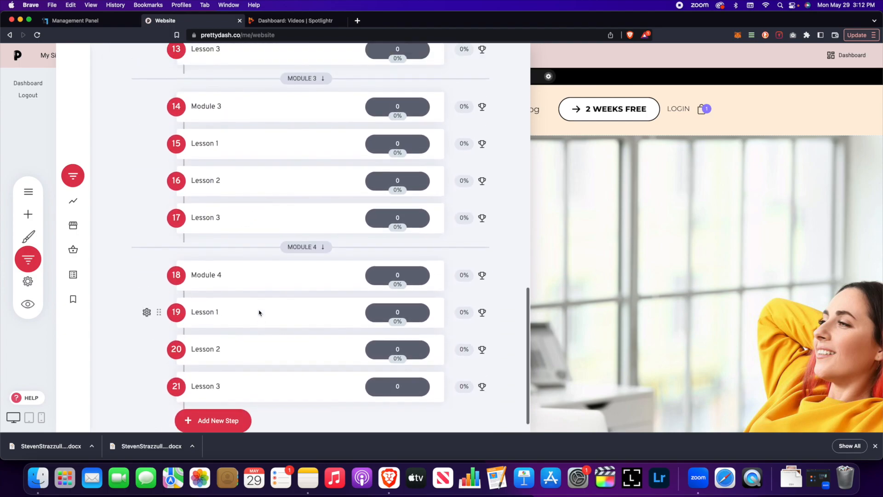
{"action": "scroll", "coordinate": [259, 313], "scroll_direction": "up", "scroll_amount": 8}
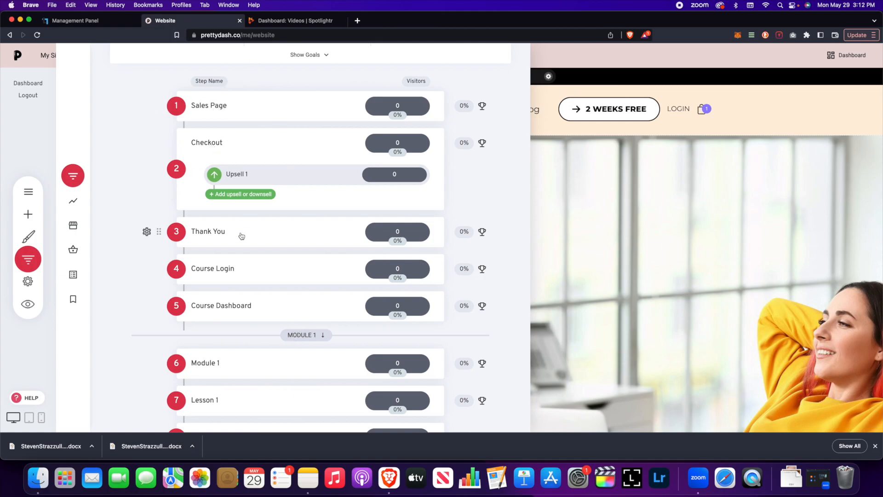
{"action": "scroll", "coordinate": [220, 249], "scroll_direction": "up", "scroll_amount": 1}
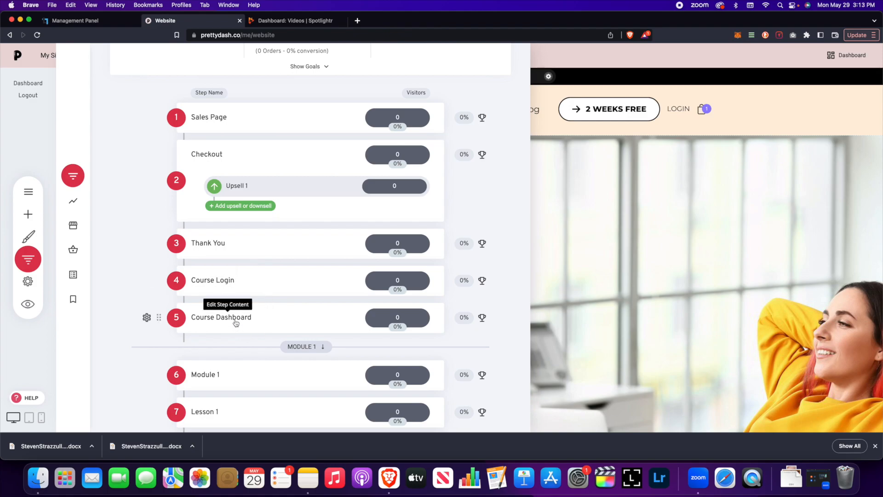
{"action": "scroll", "coordinate": [259, 300], "scroll_direction": "down", "scroll_amount": 15}
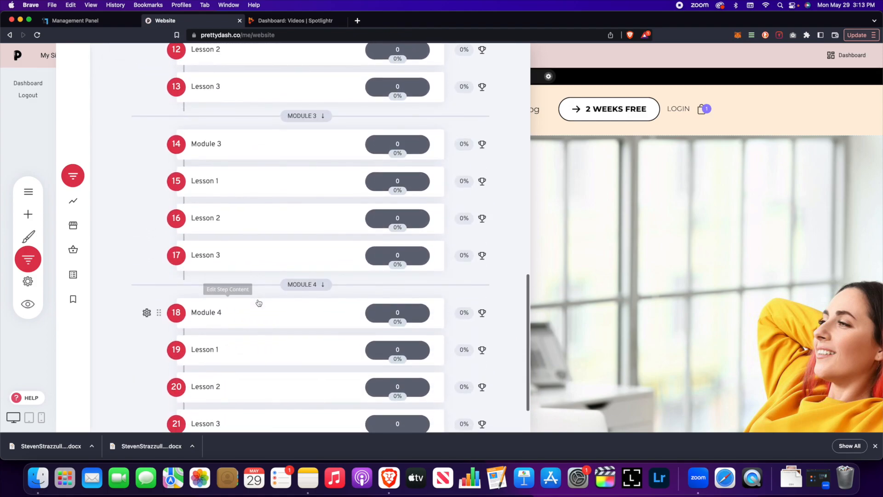
{"action": "scroll", "coordinate": [258, 301], "scroll_direction": "up", "scroll_amount": 15}
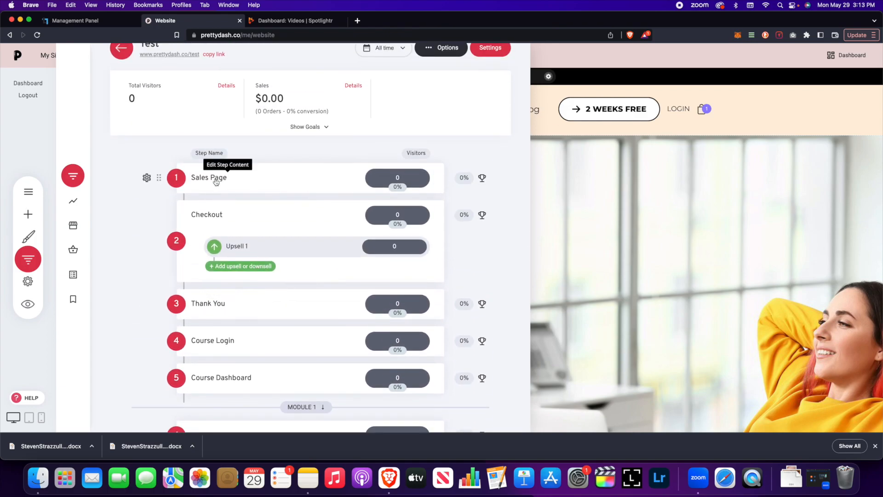
{"action": "left_click", "coordinate": [216, 179]}
Step: Scroll through the Sales Page and resize the hero block's spacing to about 162px
{"action": "scroll", "coordinate": [359, 244], "scroll_direction": "down", "scroll_amount": 20}
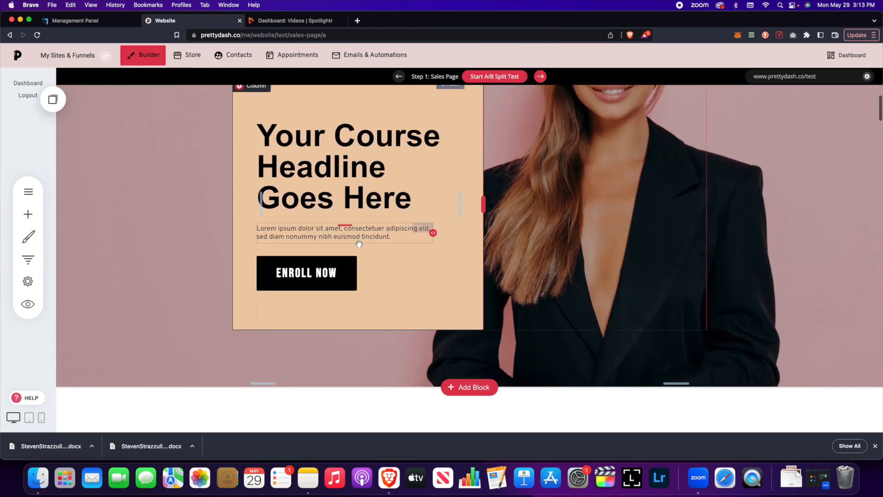
{"action": "scroll", "coordinate": [360, 245], "scroll_direction": "down", "scroll_amount": 20}
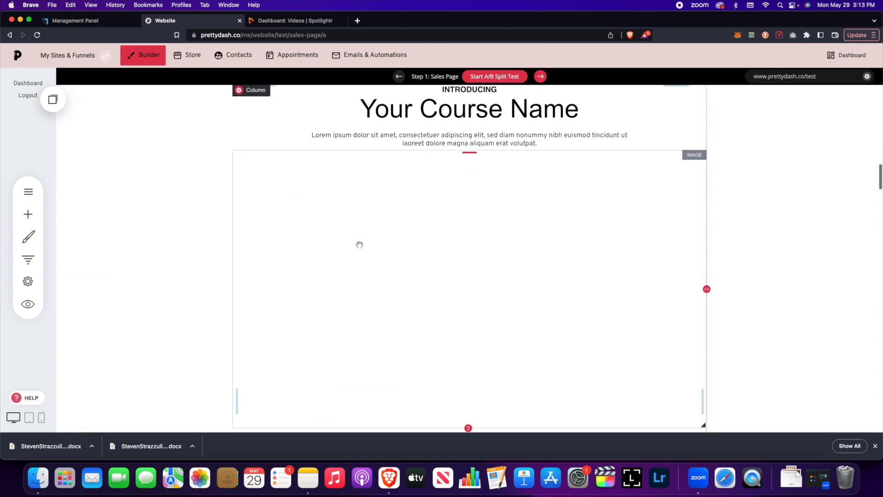
{"action": "scroll", "coordinate": [360, 246], "scroll_direction": "down", "scroll_amount": 15}
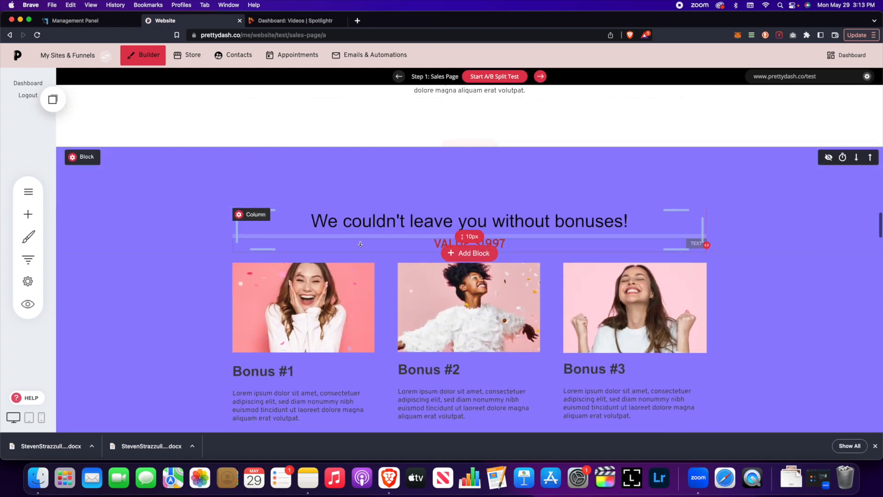
{"action": "scroll", "coordinate": [360, 243], "scroll_direction": "down", "scroll_amount": 15}
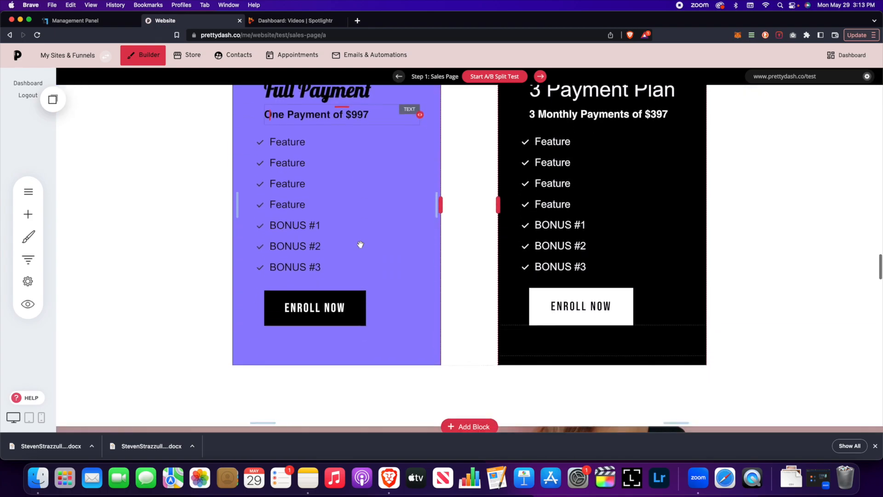
{"action": "scroll", "coordinate": [360, 244], "scroll_direction": "up", "scroll_amount": 20}
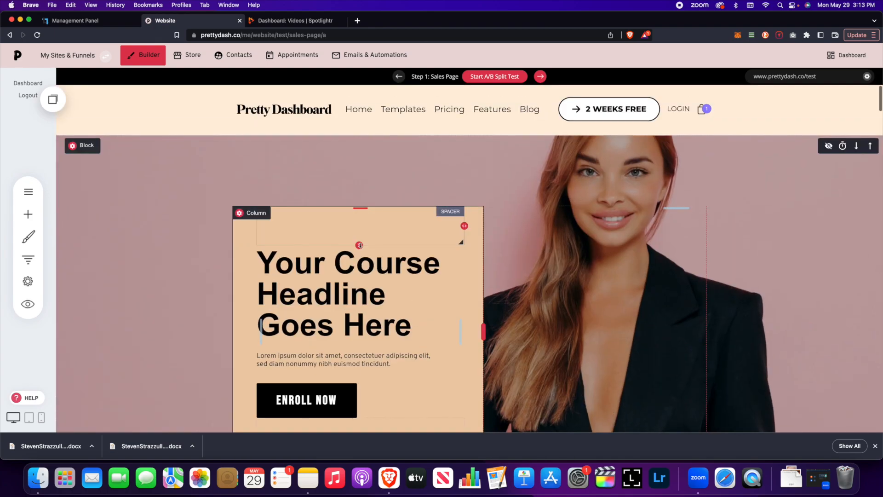
{"action": "left_click_drag", "start_coordinate": [360, 246], "coordinate": [362, 186]}
{"action": "scroll", "coordinate": [371, 235], "scroll_direction": "down", "scroll_amount": 6}
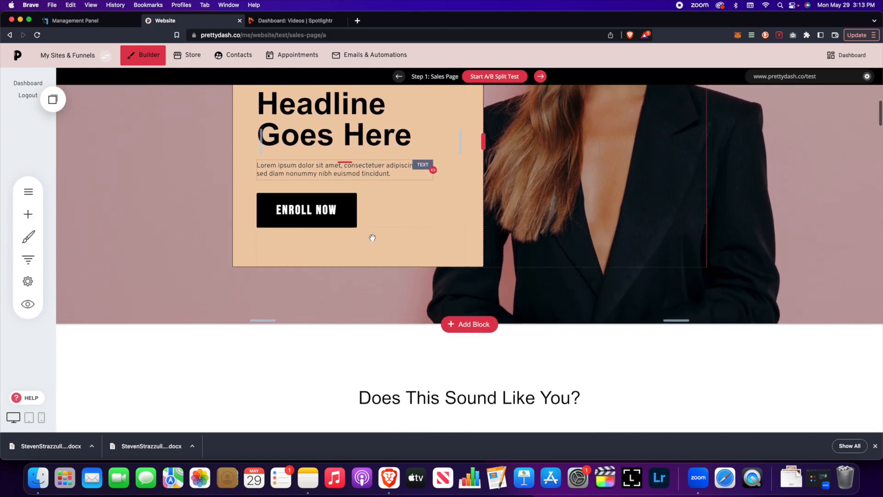
{"action": "scroll", "coordinate": [373, 238], "scroll_direction": "up", "scroll_amount": 5}
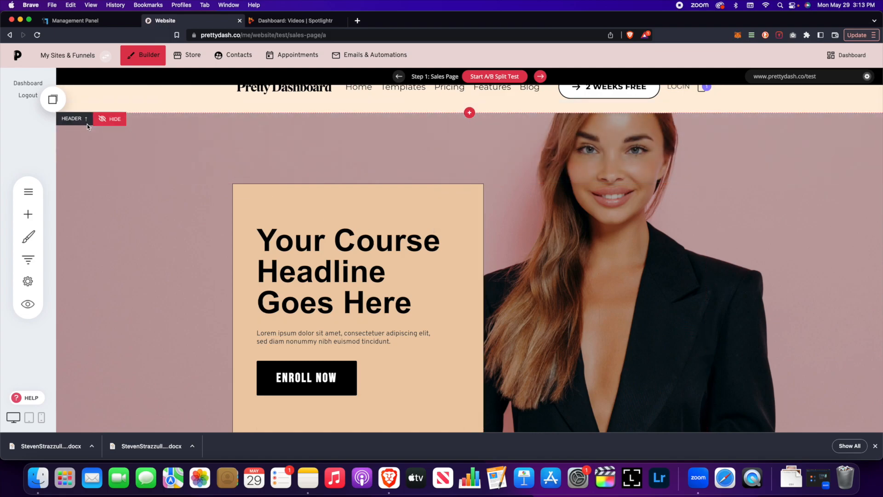
Step: Inspect the hero block's container settings, headline and paragraph, opening then dismissing AI help without changes
{"action": "left_click", "coordinate": [73, 123]}
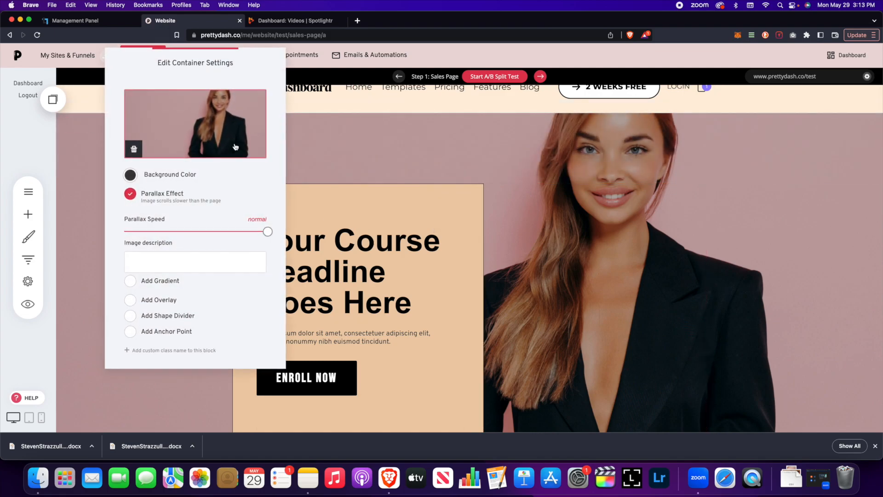
{"action": "left_click", "coordinate": [369, 161]}
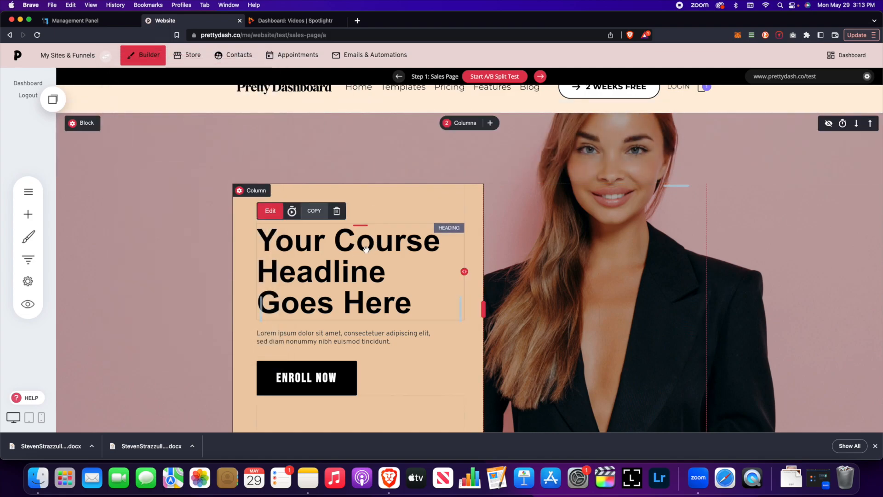
{"action": "triple_click", "coordinate": [365, 247]}
{"action": "scroll", "coordinate": [363, 247], "scroll_direction": "down", "scroll_amount": 3}
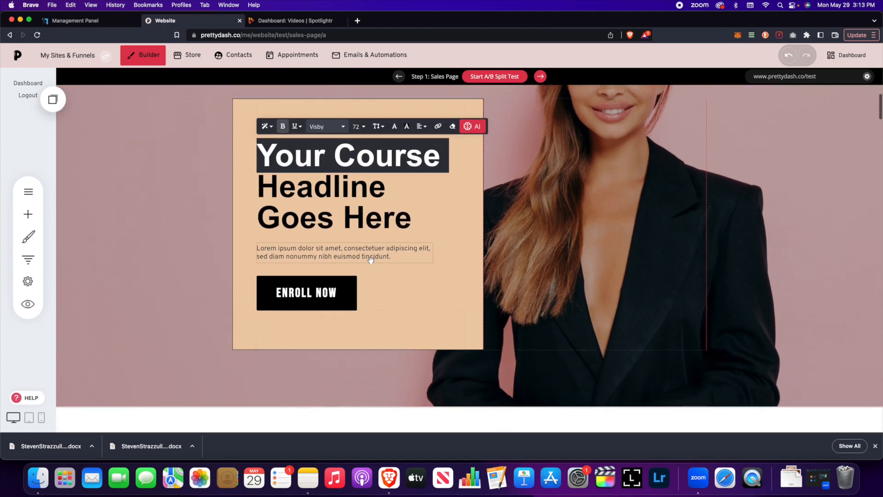
{"action": "triple_click", "coordinate": [359, 249]}
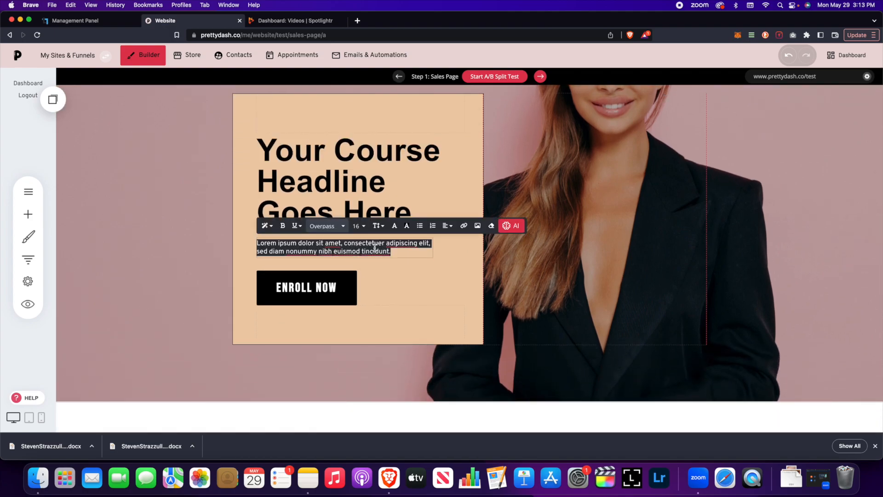
{"action": "left_click", "coordinate": [512, 226]}
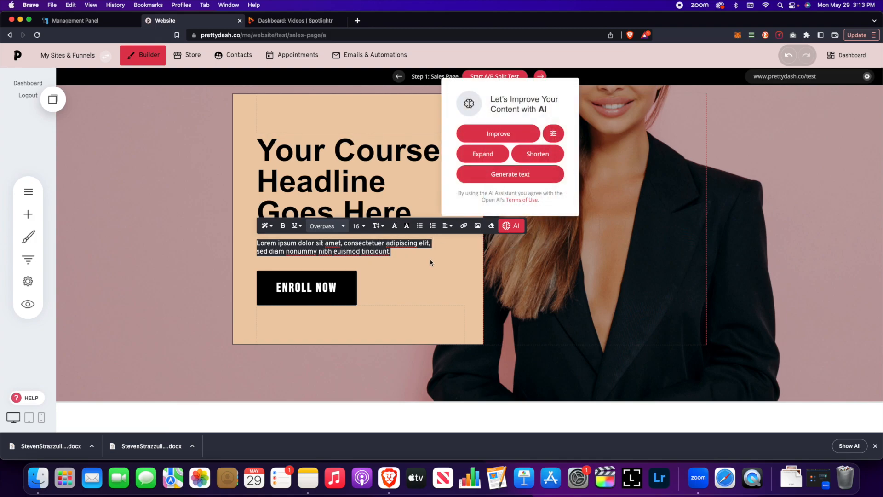
{"action": "left_click", "coordinate": [459, 263]}
Step: Scroll through the rest of the Test sales page and show the funnel's step list
{"action": "scroll", "coordinate": [446, 258], "scroll_direction": "down", "scroll_amount": 10}
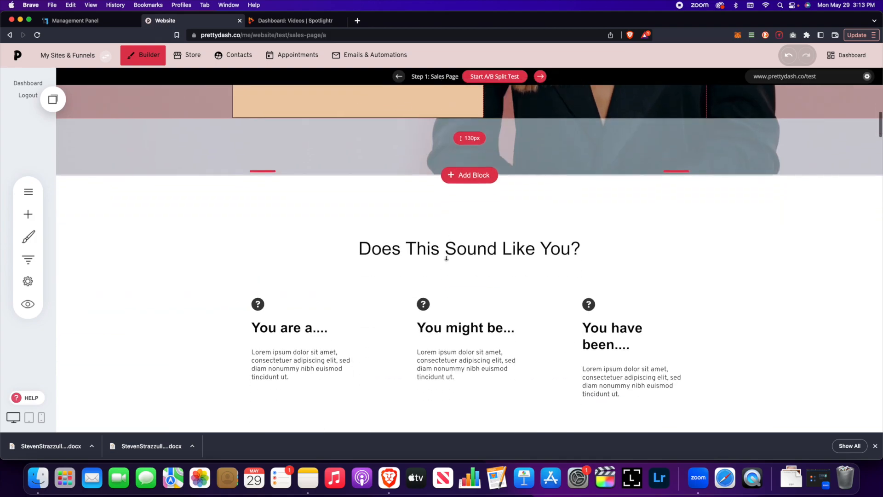
{"action": "scroll", "coordinate": [447, 261], "scroll_direction": "down", "scroll_amount": 15}
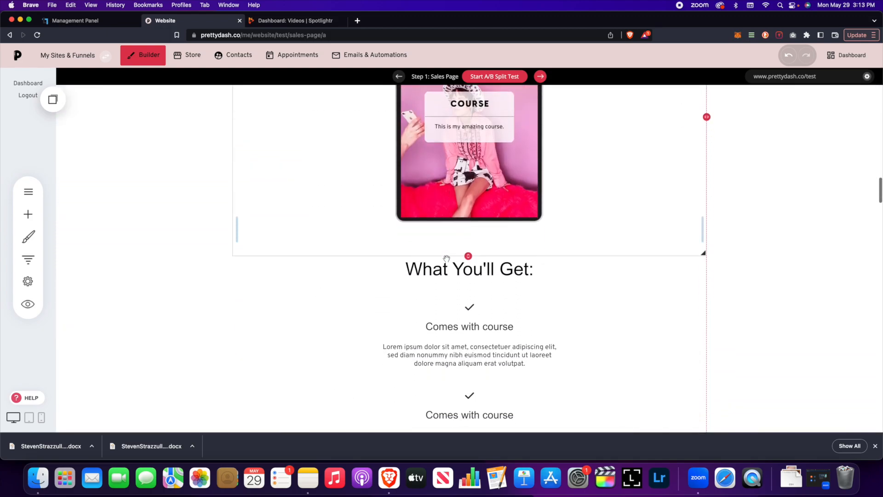
{"action": "scroll", "coordinate": [448, 259], "scroll_direction": "down", "scroll_amount": 20}
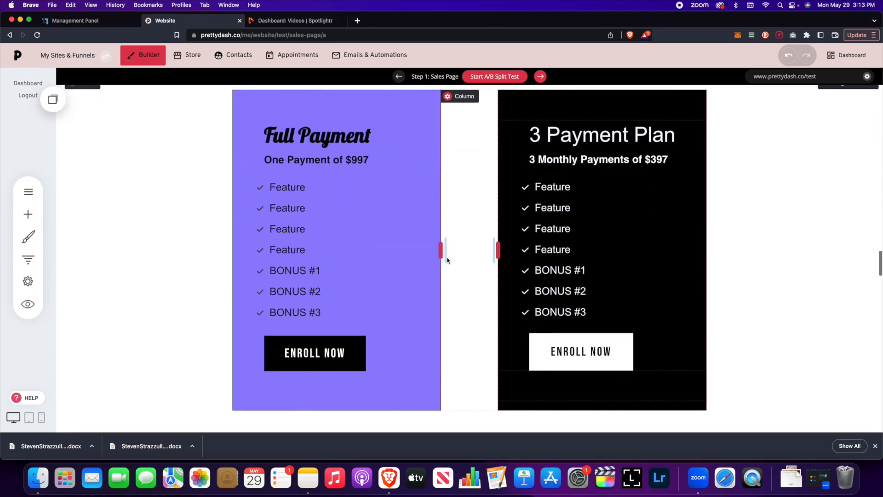
{"action": "scroll", "coordinate": [447, 260], "scroll_direction": "down", "scroll_amount": 15}
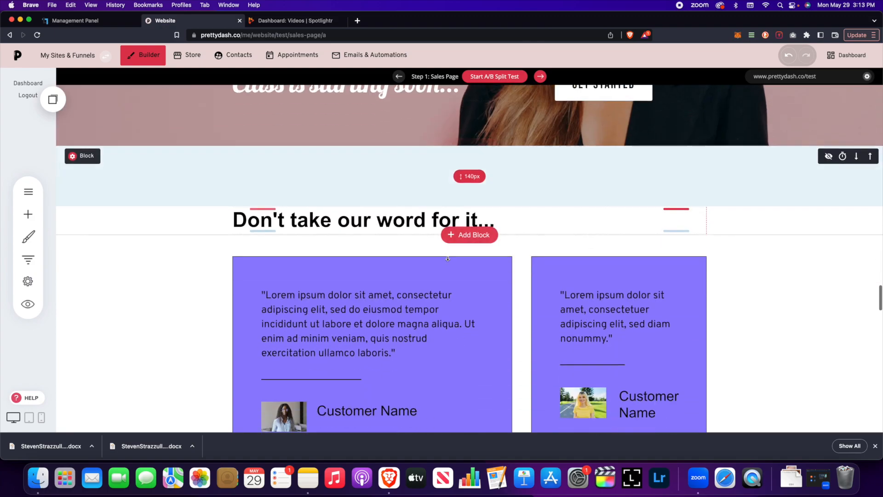
{"action": "scroll", "coordinate": [447, 260], "scroll_direction": "down", "scroll_amount": 20}
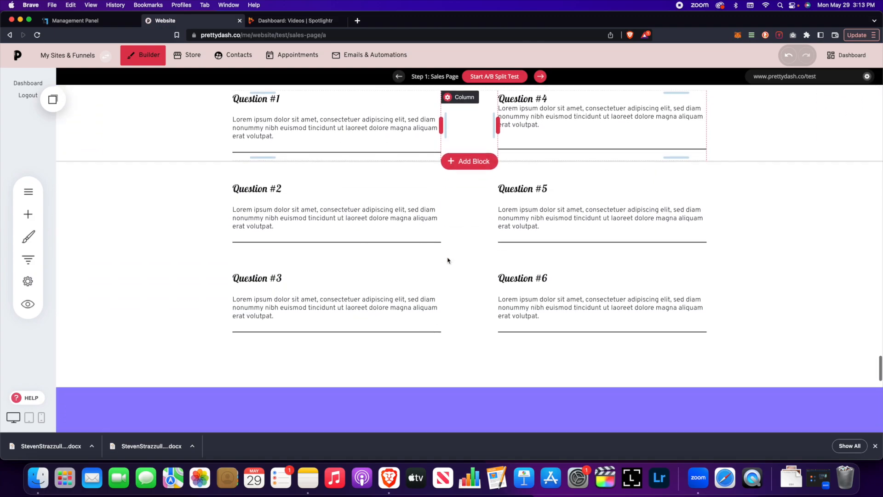
{"action": "scroll", "coordinate": [447, 259], "scroll_direction": "down", "scroll_amount": 8}
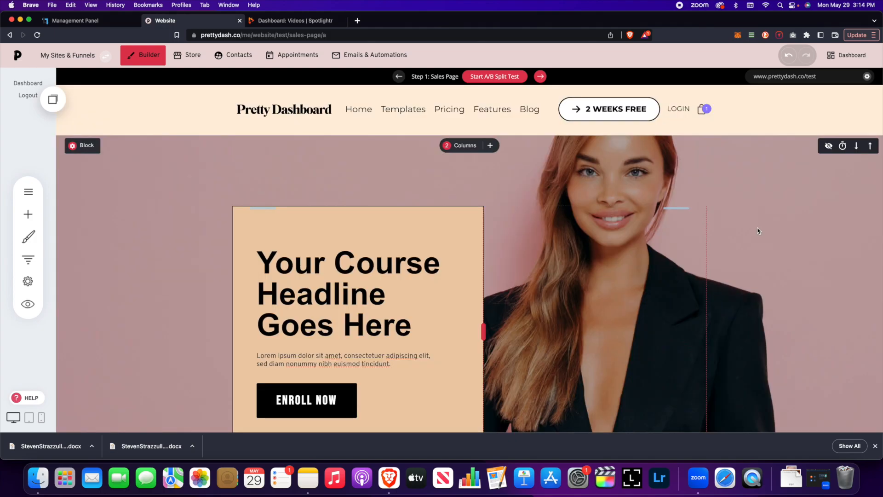
{"action": "left_click", "coordinate": [37, 264]}
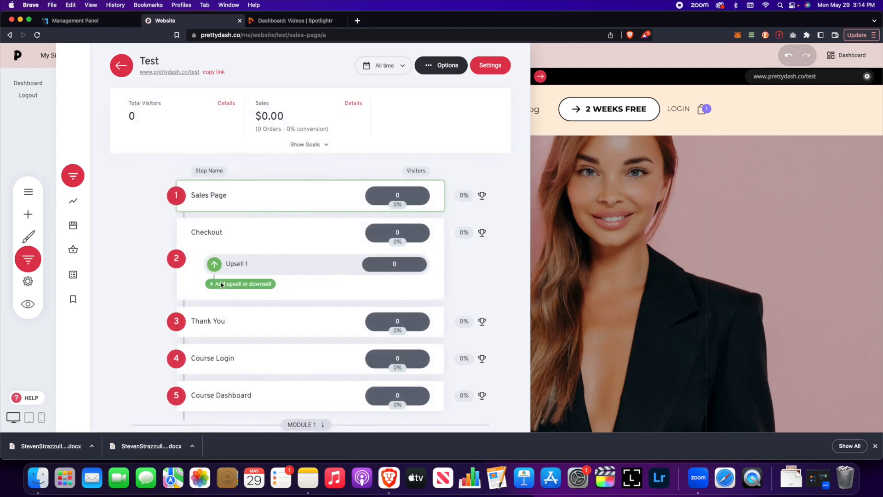
Step: Open the Checkout step page in the builder and scroll through it
{"action": "scroll", "coordinate": [226, 284], "scroll_direction": "down", "scroll_amount": 1}
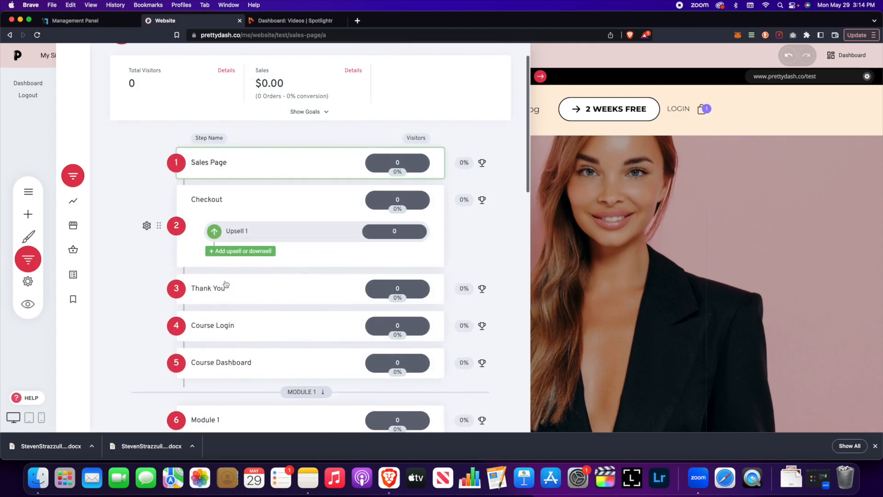
{"action": "left_click", "coordinate": [208, 201]}
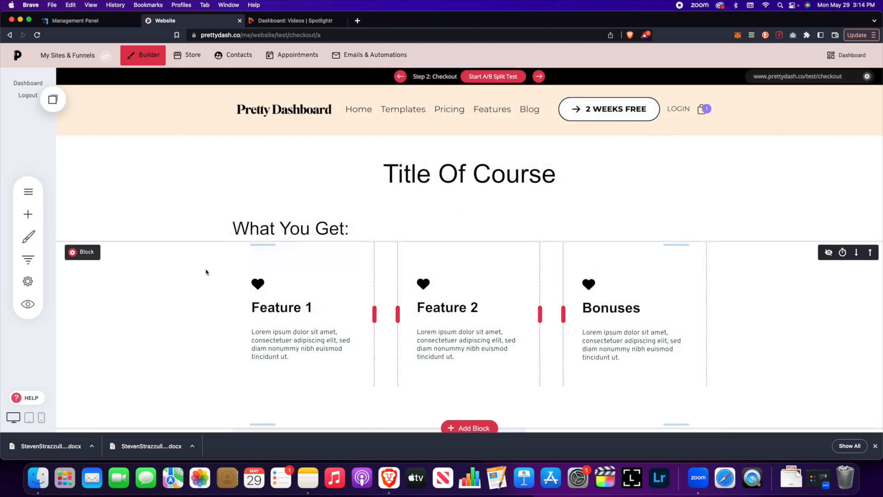
{"action": "scroll", "coordinate": [205, 282], "scroll_direction": "down", "scroll_amount": 5}
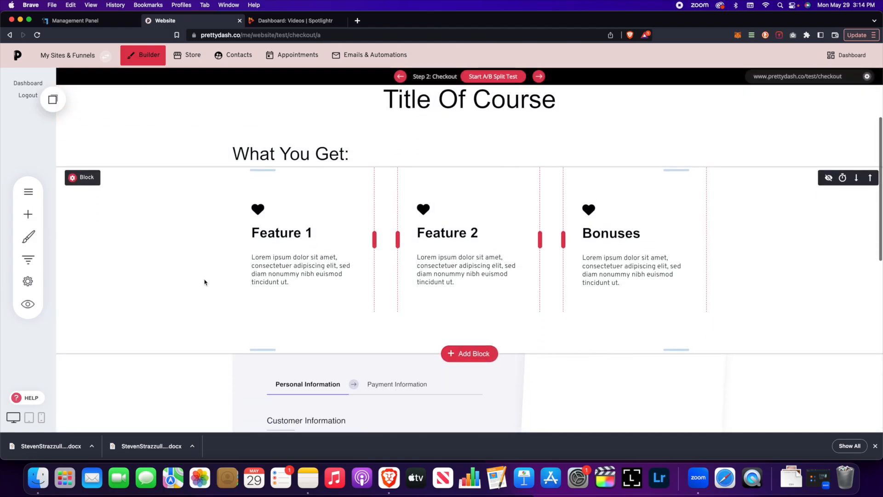
{"action": "scroll", "coordinate": [204, 282], "scroll_direction": "up", "scroll_amount": 2}
{"action": "scroll", "coordinate": [205, 282], "scroll_direction": "down", "scroll_amount": 4}
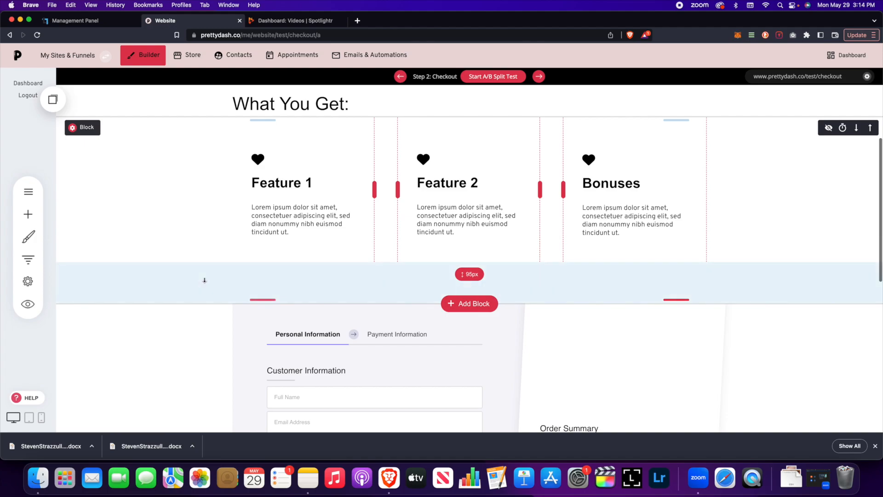
{"action": "scroll", "coordinate": [205, 280], "scroll_direction": "up", "scroll_amount": 4}
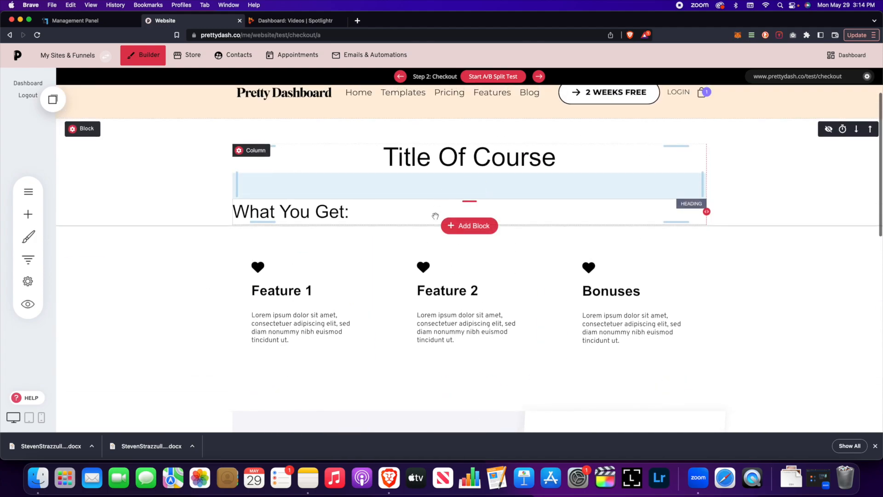
{"action": "scroll", "coordinate": [323, 229], "scroll_direction": "down", "scroll_amount": 2}
{"action": "scroll", "coordinate": [323, 229], "scroll_direction": "up", "scroll_amount": 1}
{"action": "scroll", "coordinate": [324, 230], "scroll_direction": "up", "scroll_amount": 1}
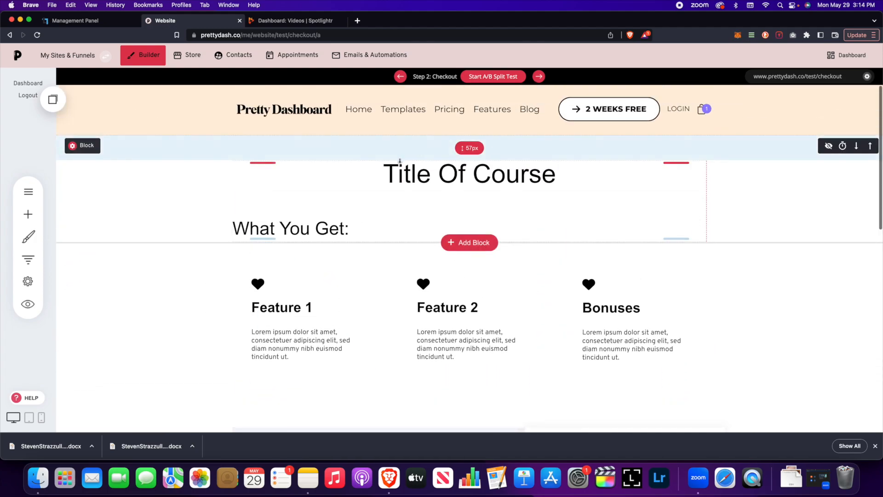
{"action": "scroll", "coordinate": [313, 203], "scroll_direction": "down", "scroll_amount": 1}
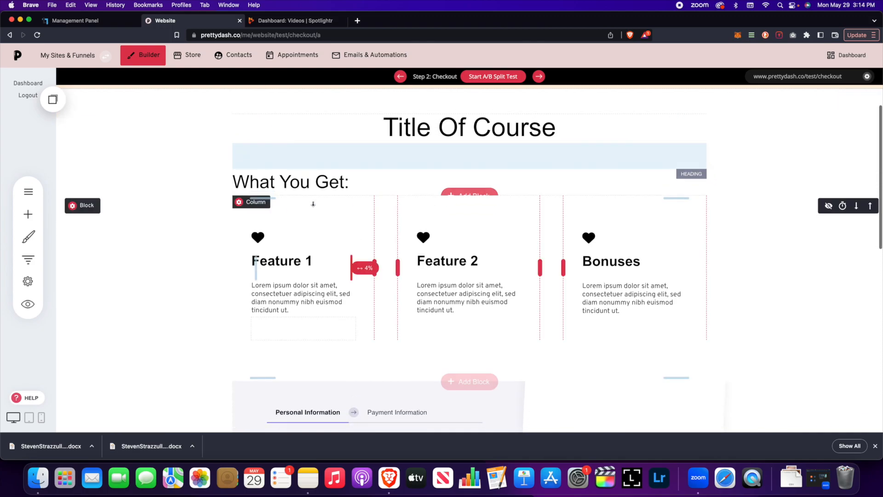
Step: Browse the Add Widget list twice, closing it without adding anything
{"action": "left_click", "coordinate": [28, 214]}
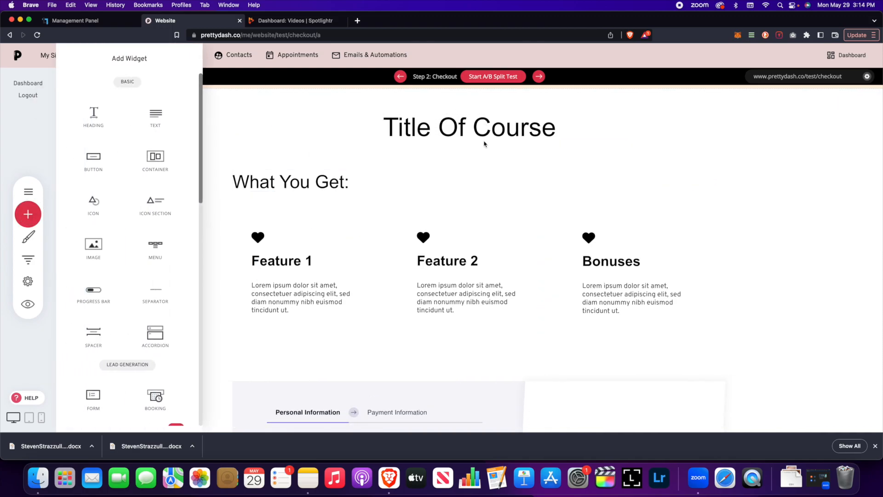
{"action": "left_click", "coordinate": [582, 180]}
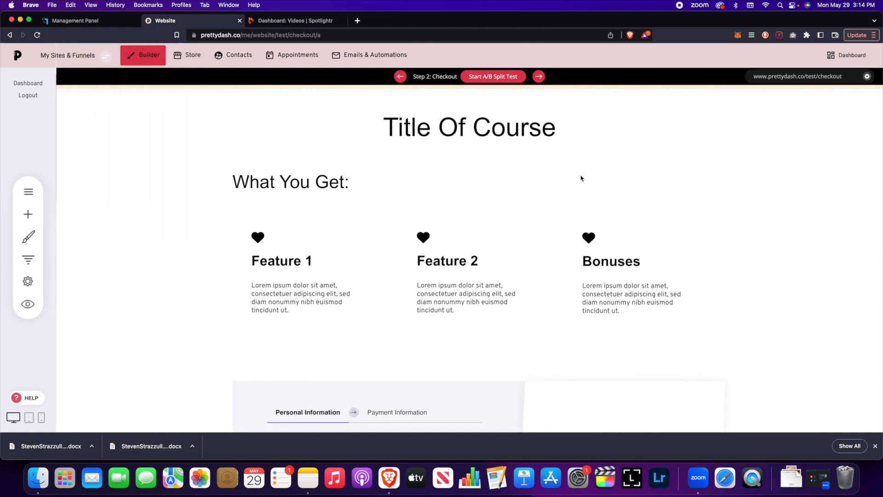
{"action": "scroll", "coordinate": [582, 179], "scroll_direction": "down", "scroll_amount": 7}
{"action": "scroll", "coordinate": [582, 176], "scroll_direction": "up", "scroll_amount": 1}
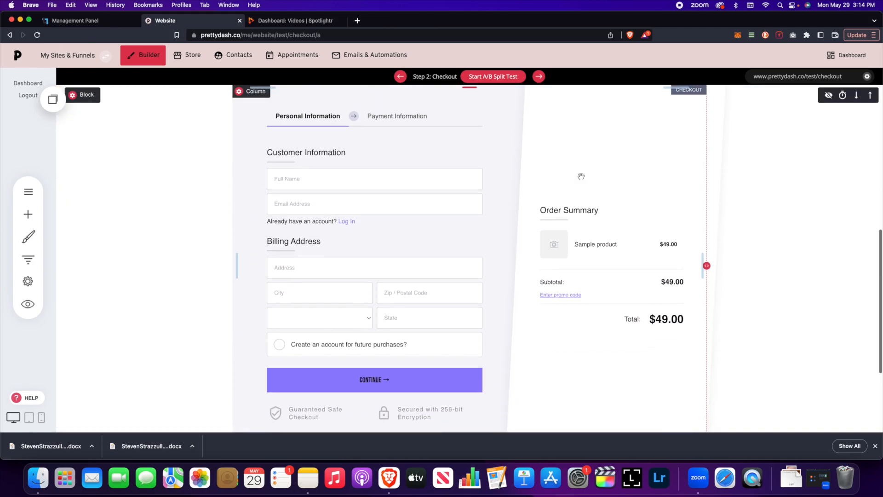
{"action": "scroll", "coordinate": [441, 201], "scroll_direction": "up", "scroll_amount": 1}
{"action": "scroll", "coordinate": [440, 198], "scroll_direction": "down", "scroll_amount": 1}
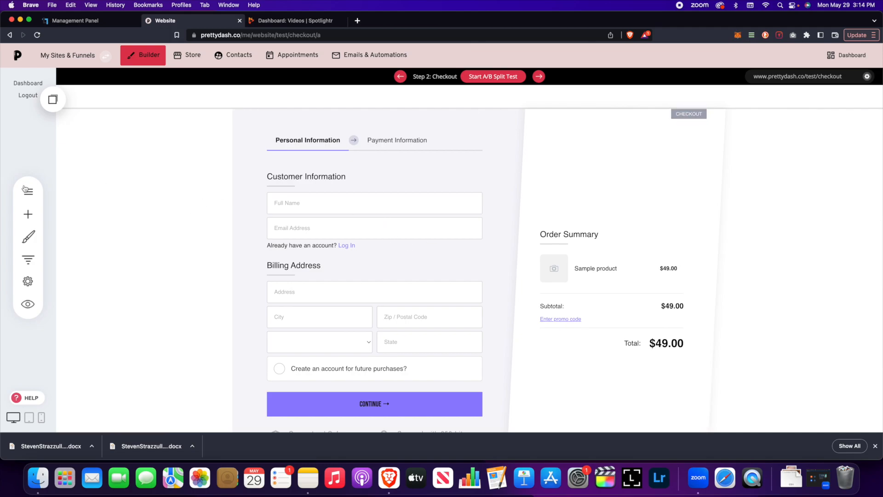
{"action": "left_click", "coordinate": [28, 214]}
{"action": "scroll", "coordinate": [95, 225], "scroll_direction": "down", "scroll_amount": 2}
{"action": "scroll", "coordinate": [94, 225], "scroll_direction": "down", "scroll_amount": 3}
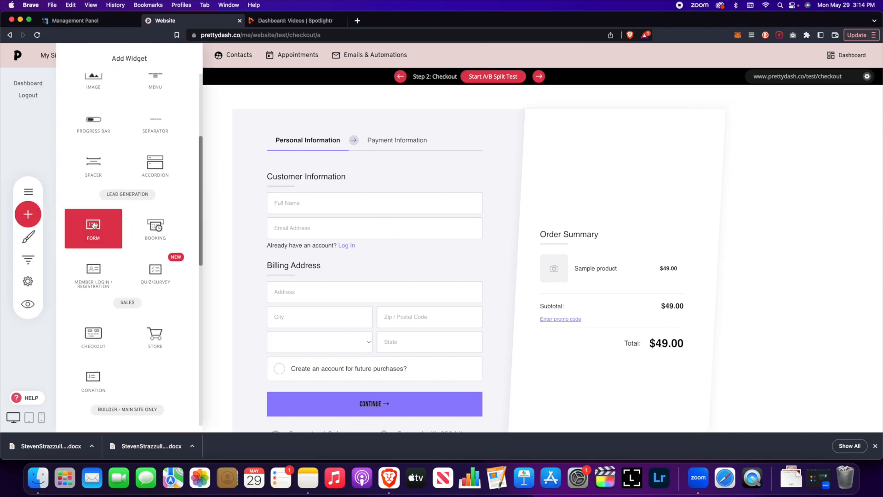
{"action": "left_click", "coordinate": [428, 198]}
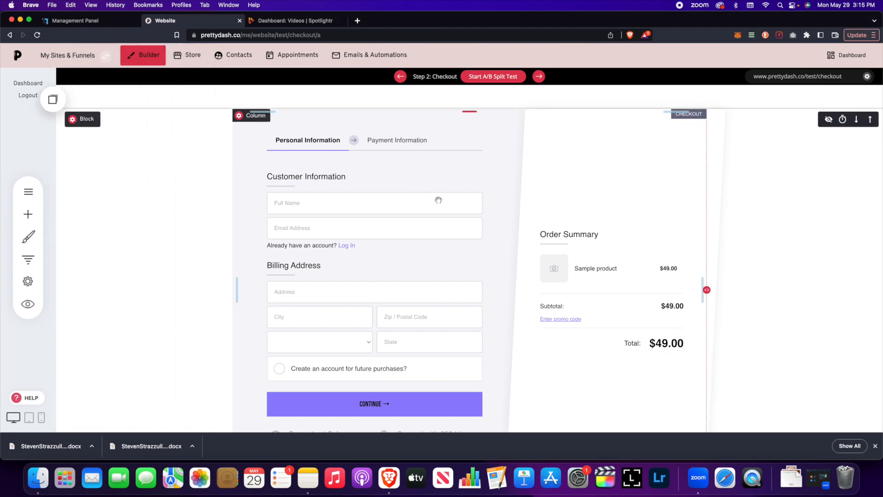
{"action": "scroll", "coordinate": [425, 195], "scroll_direction": "up", "scroll_amount": 2}
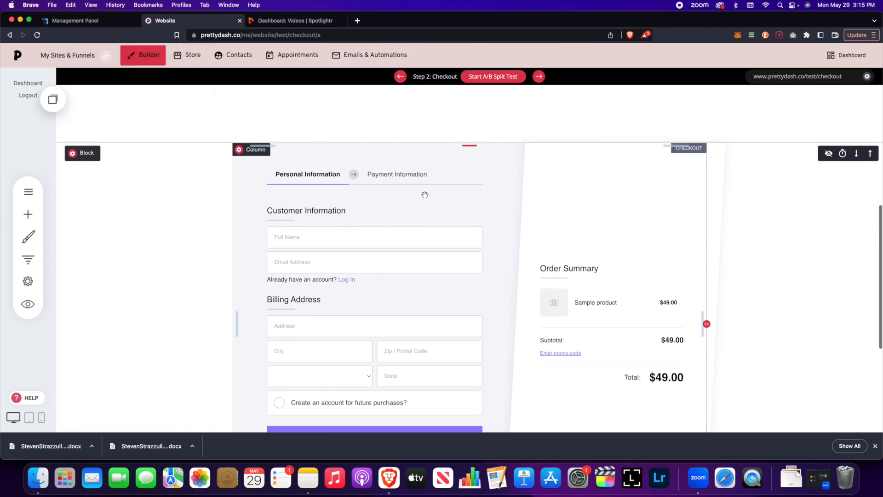
Step: Set the checkout form's main product to Test ($0.00) and save the page with Cmd+S
{"action": "left_click", "coordinate": [341, 192]}
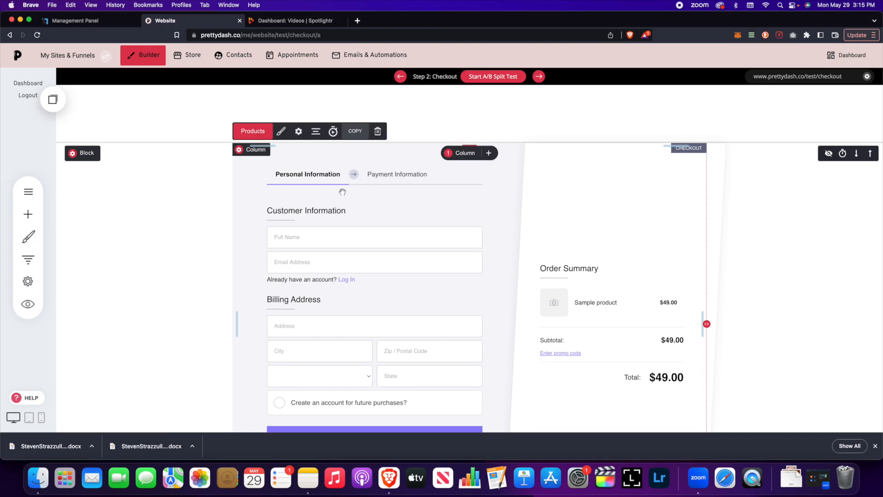
{"action": "left_click", "coordinate": [260, 133]}
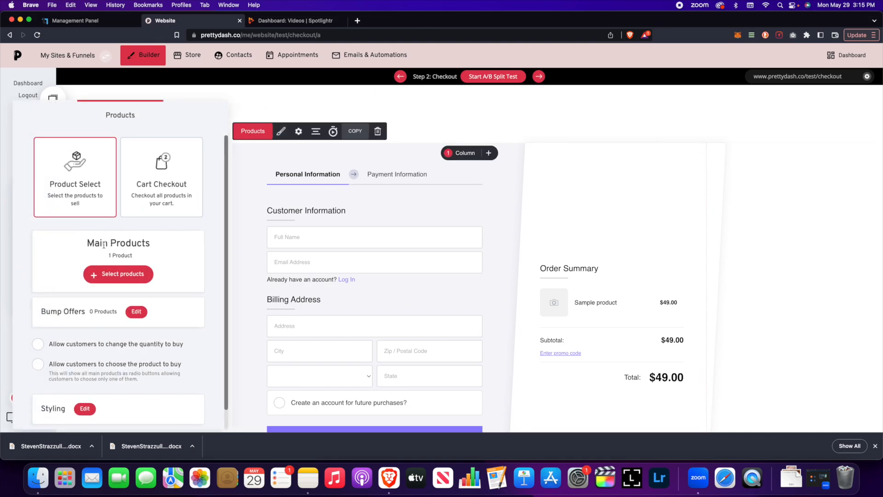
{"action": "left_click", "coordinate": [103, 275]}
{"action": "left_click", "coordinate": [373, 155]}
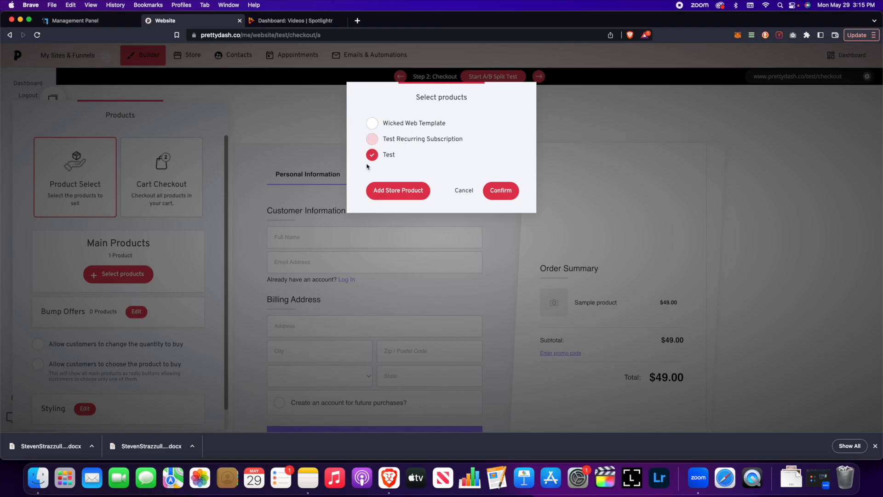
{"action": "left_click", "coordinate": [505, 191]}
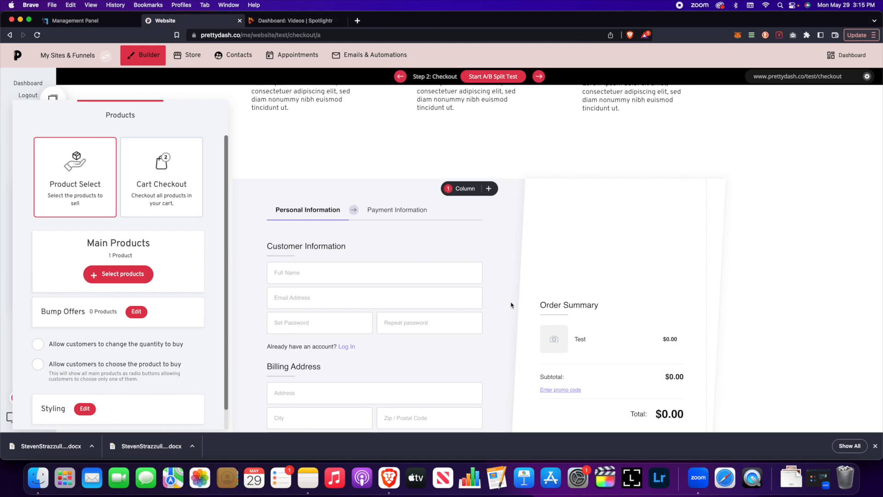
{"action": "scroll", "coordinate": [210, 287], "scroll_direction": "down", "scroll_amount": 1}
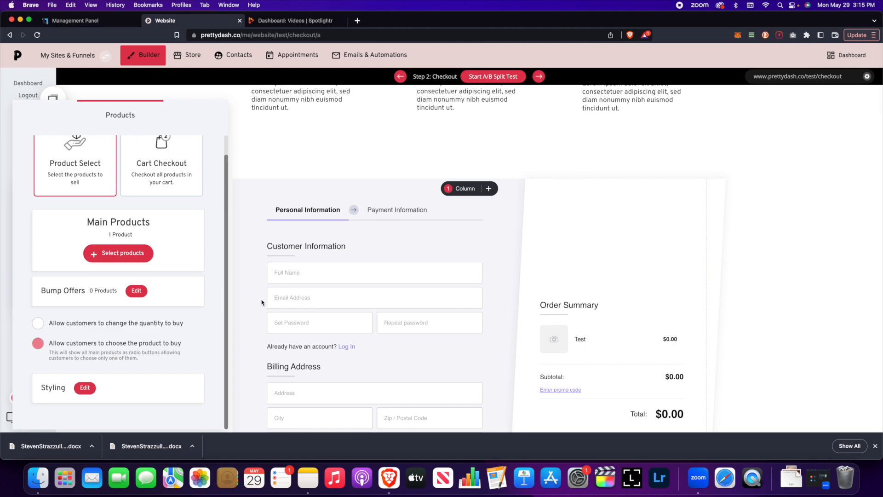
{"action": "left_click", "coordinate": [346, 280]}
{"action": "key", "text": "super+s"}
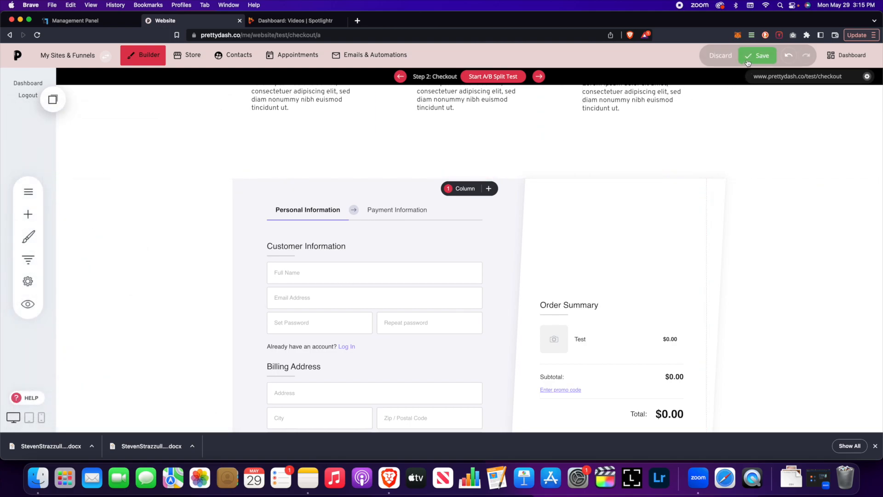
Step: Tick 'Do not ask for address when selling digital goods', leaving the Thank you page link unchanged
{"action": "left_click", "coordinate": [264, 240]}
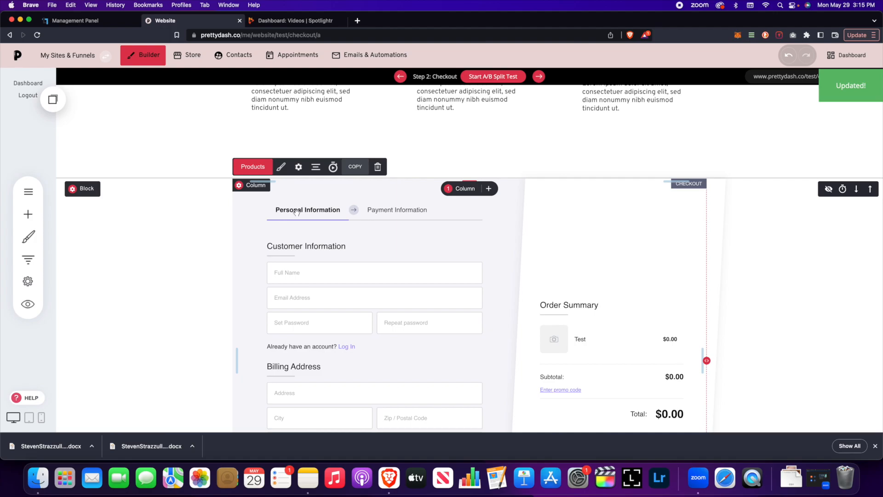
{"action": "left_click", "coordinate": [299, 166]}
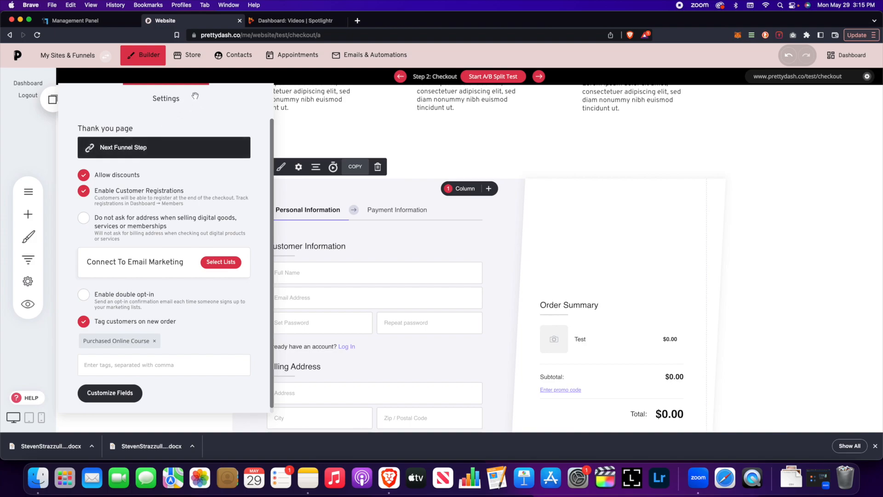
{"action": "left_click_drag", "start_coordinate": [191, 99], "coordinate": [185, 95]}
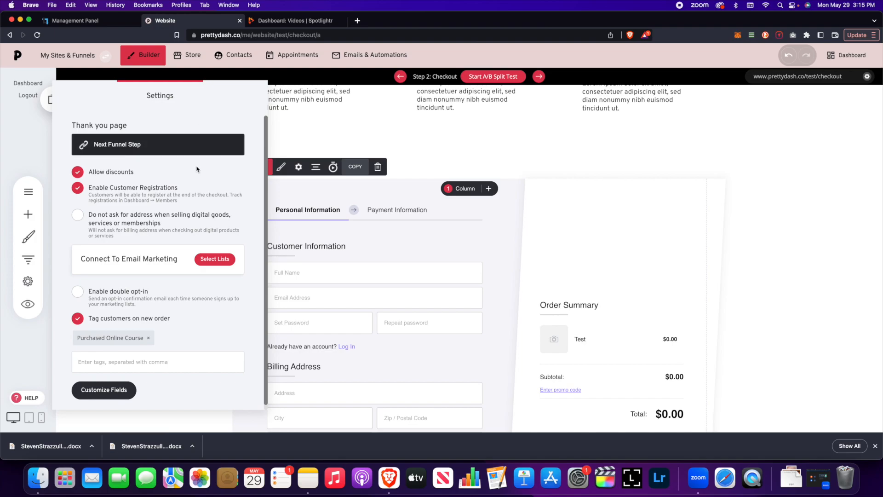
{"action": "left_click", "coordinate": [176, 233]}
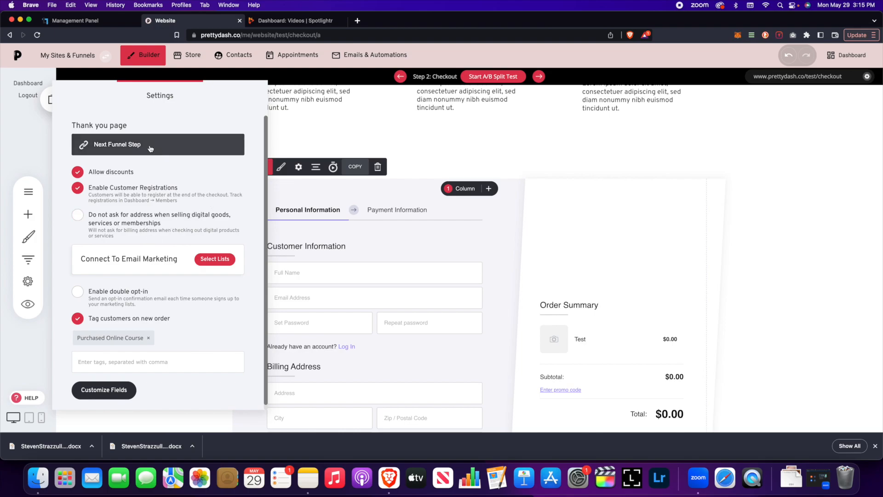
{"action": "left_click", "coordinate": [134, 153]}
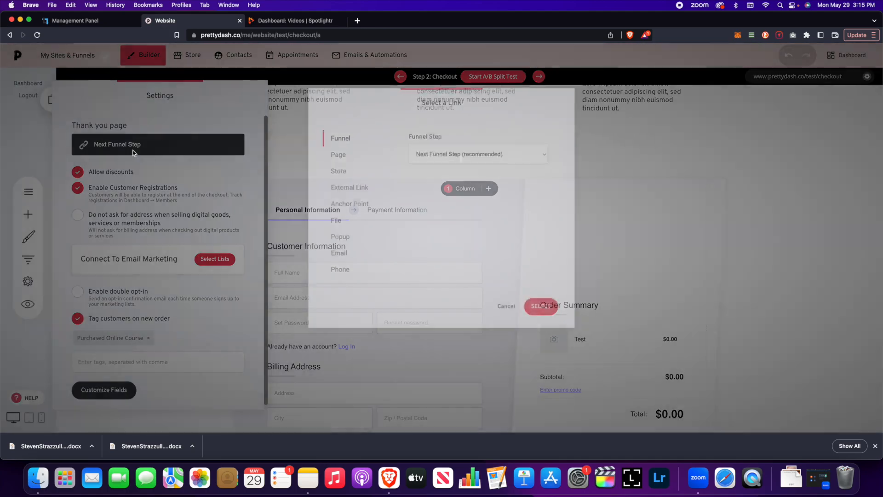
{"action": "left_click", "coordinate": [506, 312]}
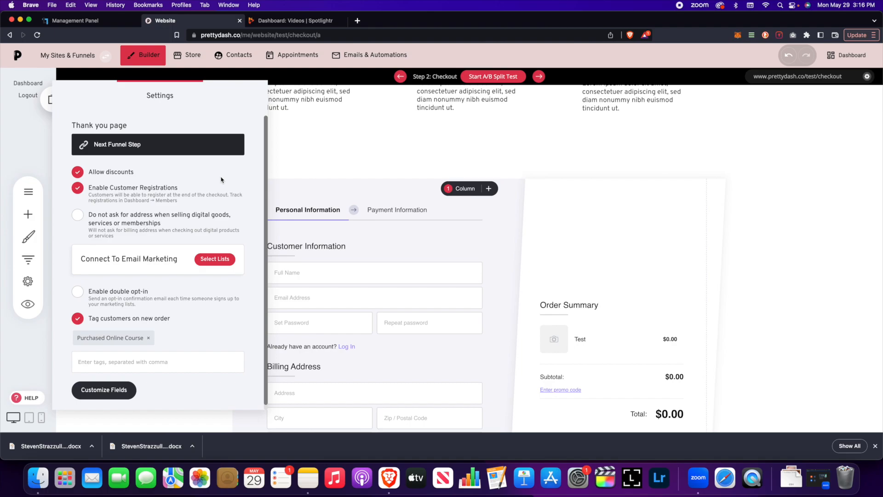
{"action": "left_click", "coordinate": [83, 218]}
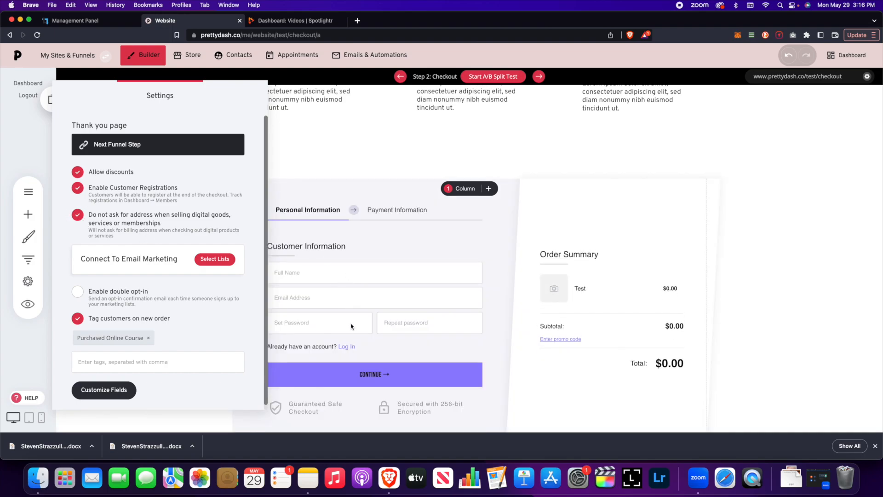
Step: Create and confirm a new email list named Test for the checkout, then switch off double opt-in
{"action": "left_click", "coordinate": [216, 260]}
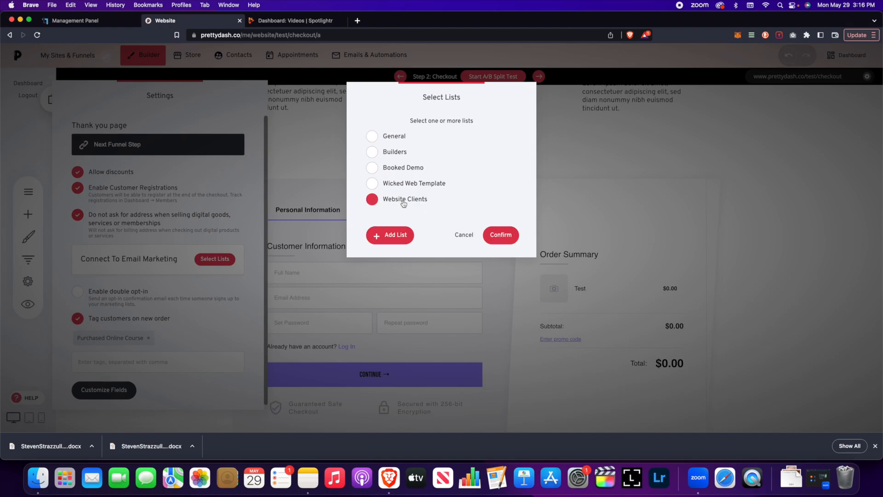
{"action": "left_click", "coordinate": [404, 235]}
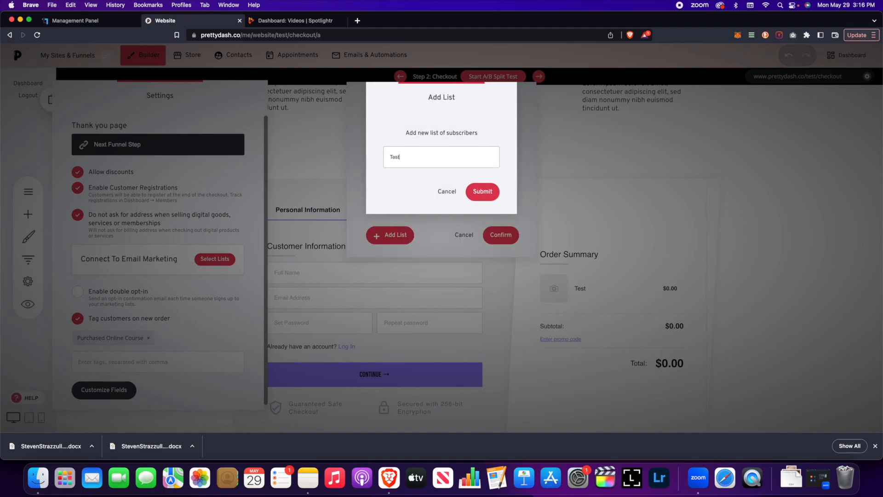
{"action": "left_click", "coordinate": [472, 188]}
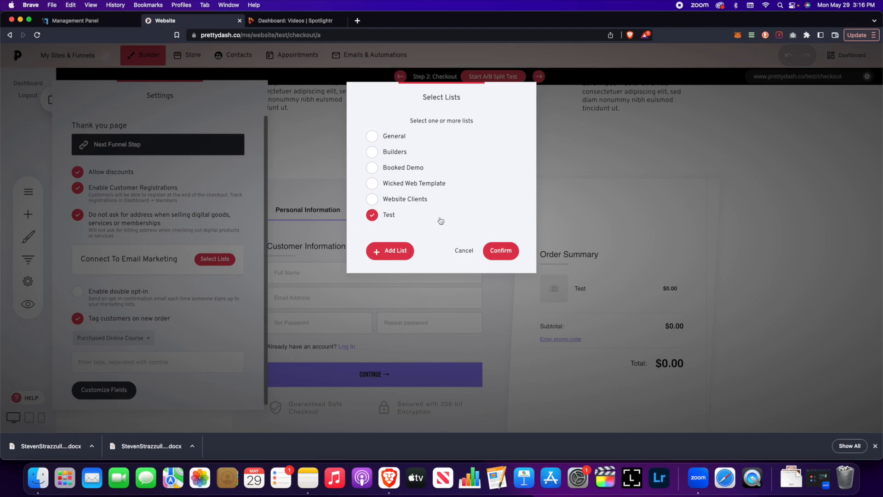
{"action": "left_click", "coordinate": [501, 251]}
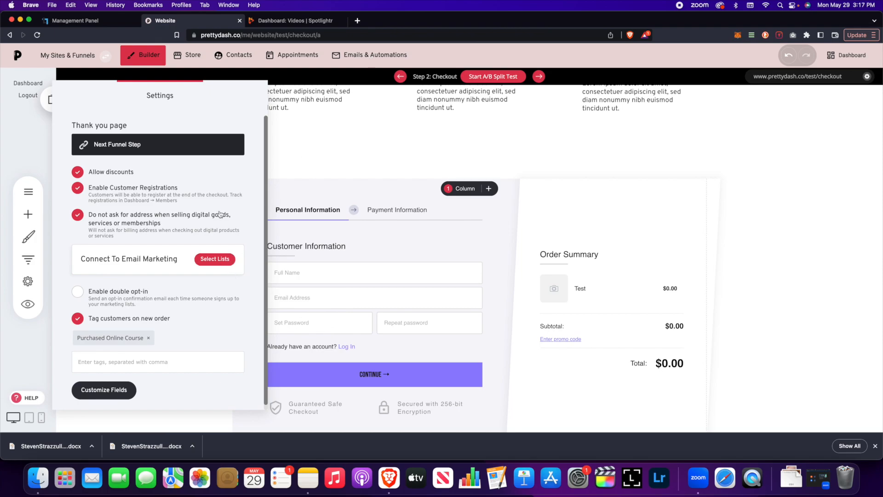
{"action": "left_click", "coordinate": [235, 292]}
Step: Glance at Customize Fields without changes, save the checkout page, and show the Test funnel's steps
{"action": "scroll", "coordinate": [230, 344], "scroll_direction": "down", "scroll_amount": 1}
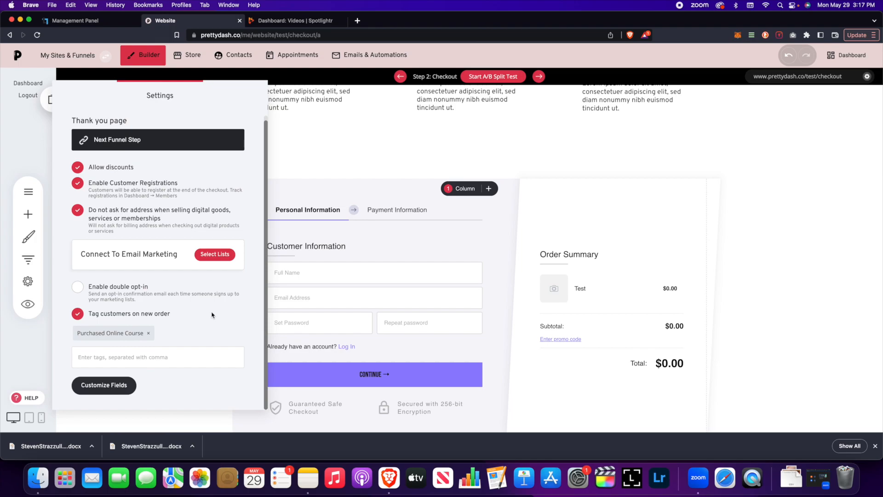
{"action": "scroll", "coordinate": [229, 318], "scroll_direction": "up", "scroll_amount": 1}
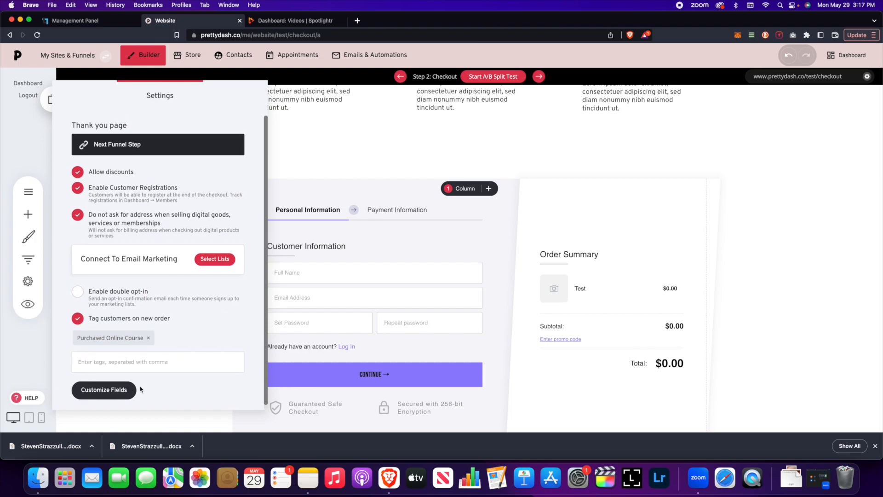
{"action": "left_click", "coordinate": [127, 392]}
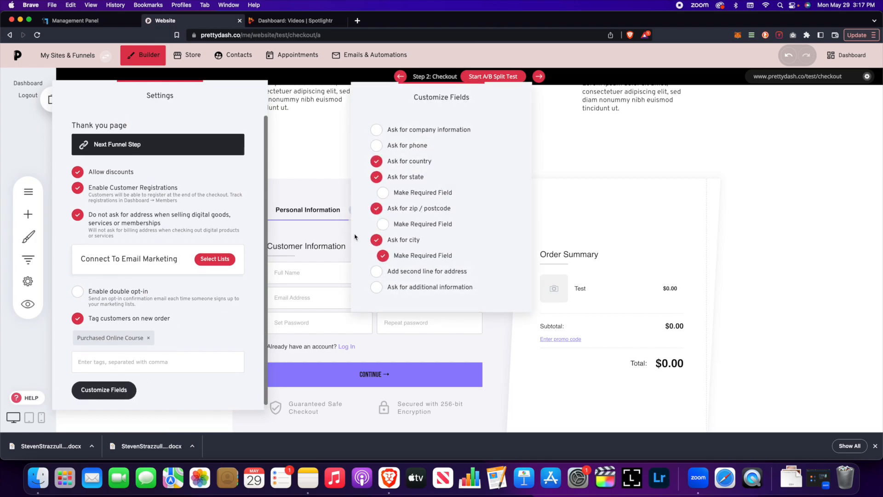
{"action": "left_click", "coordinate": [330, 247]}
{"action": "left_click", "coordinate": [333, 250]}
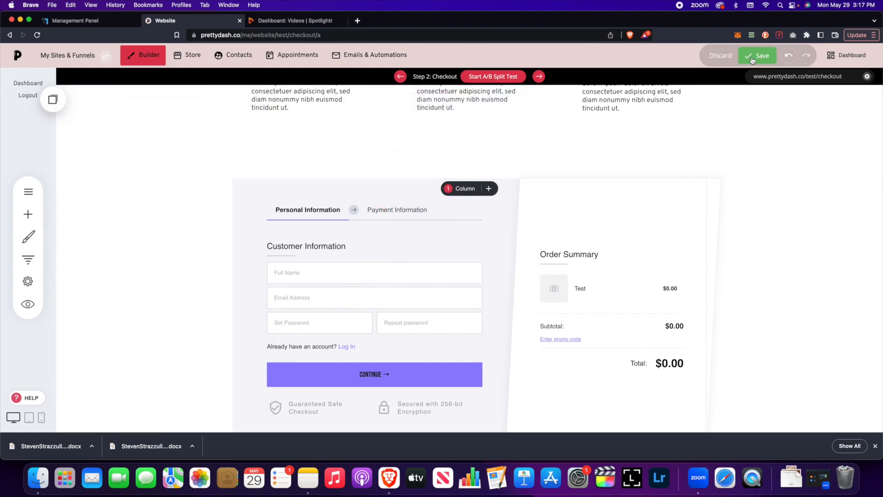
{"action": "left_click", "coordinate": [755, 56]}
{"action": "left_click", "coordinate": [28, 259]}
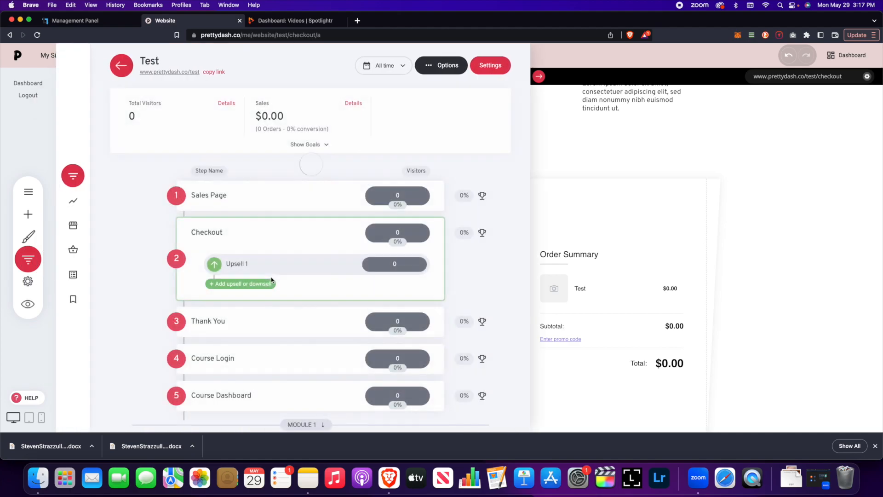
Step: Delete the Upsell 1 step under Checkout, answering Yes in the Delete step dialog
{"action": "mouse_move", "coordinate": [251, 223]}
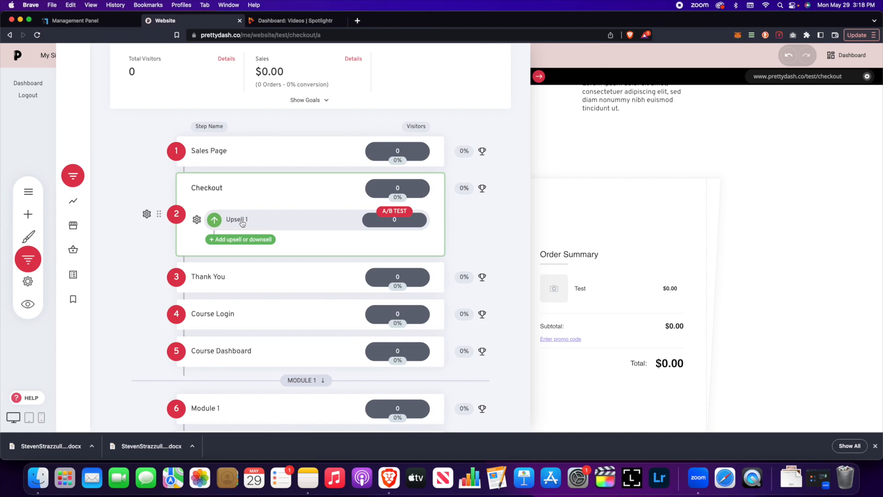
{"action": "left_click", "coordinate": [676, 275]}
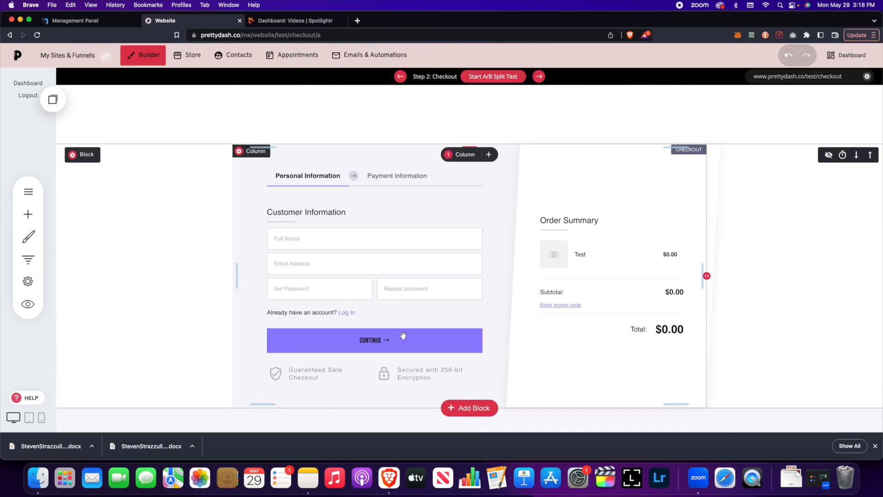
{"action": "left_click", "coordinate": [28, 259]}
{"action": "mouse_move", "coordinate": [202, 271]}
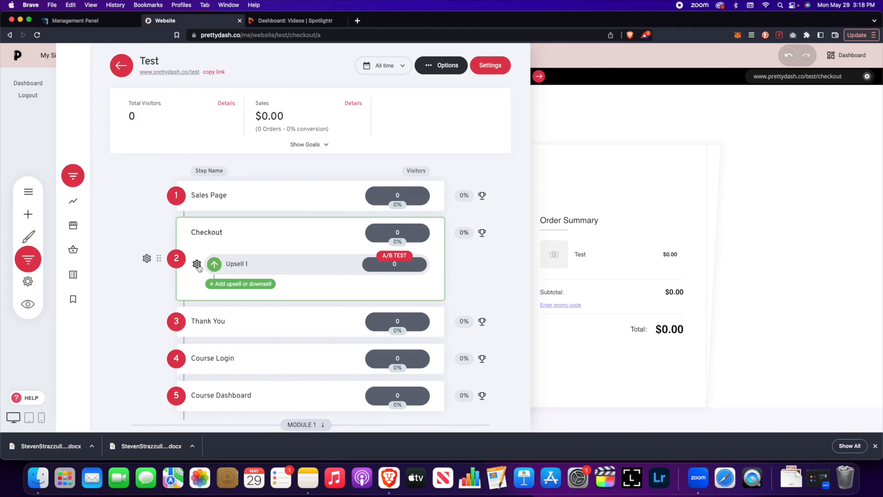
{"action": "left_click", "coordinate": [197, 265]}
{"action": "left_click", "coordinate": [200, 229]}
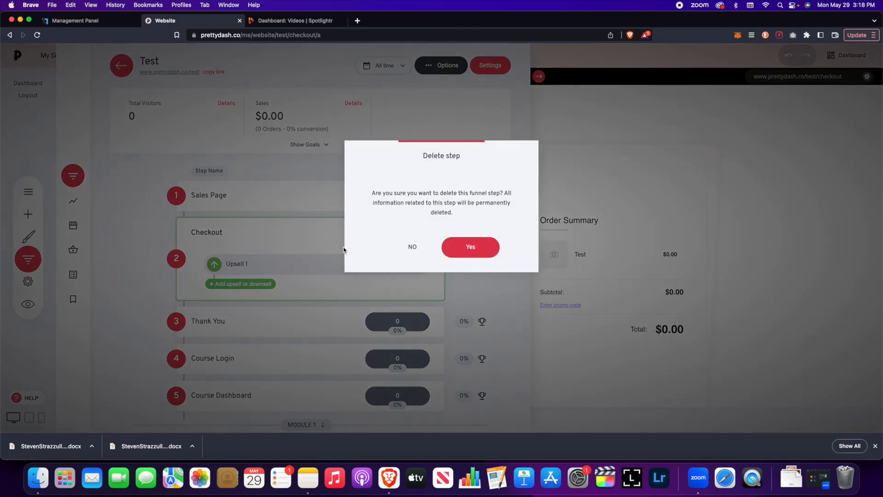
{"action": "left_click", "coordinate": [492, 244]}
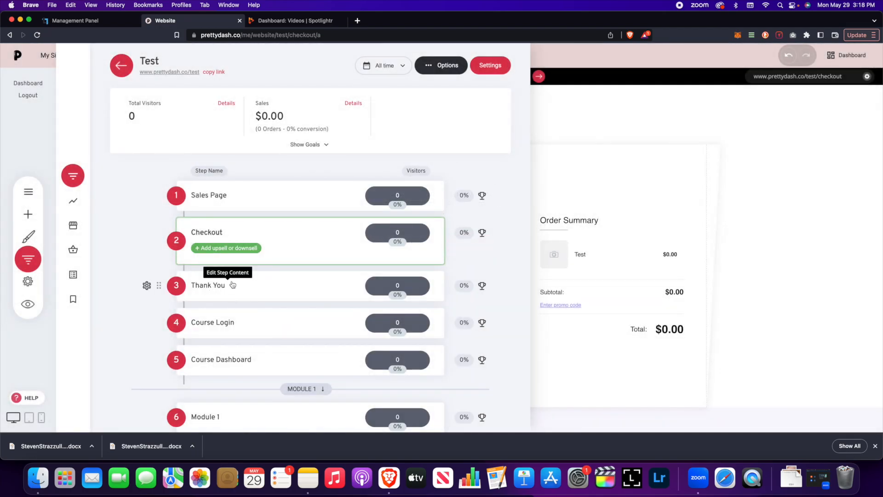
Step: Load Step 3: Thank You in the builder and scroll through its enrolment heading and video
{"action": "left_click", "coordinate": [678, 173]}
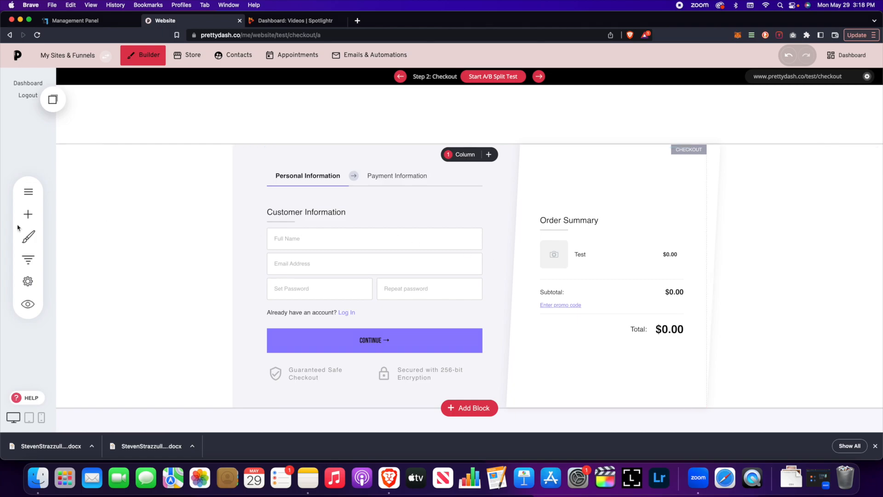
{"action": "left_click", "coordinate": [28, 260]}
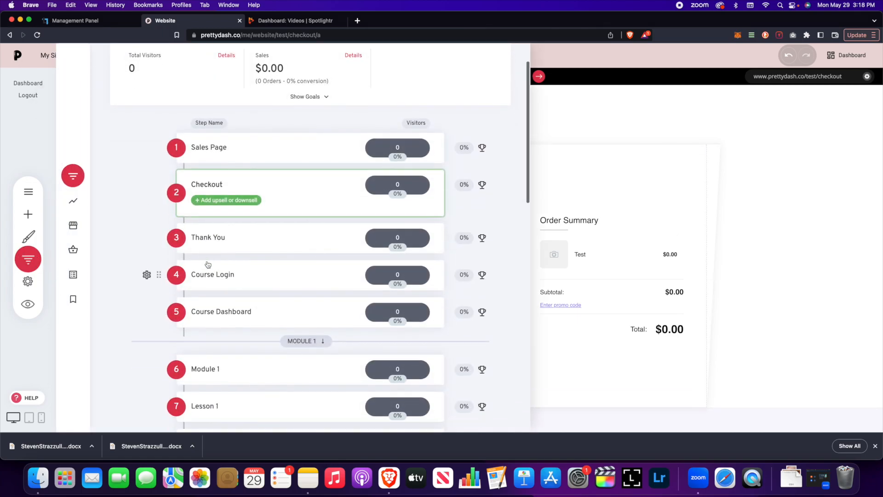
{"action": "left_click", "coordinate": [208, 237]}
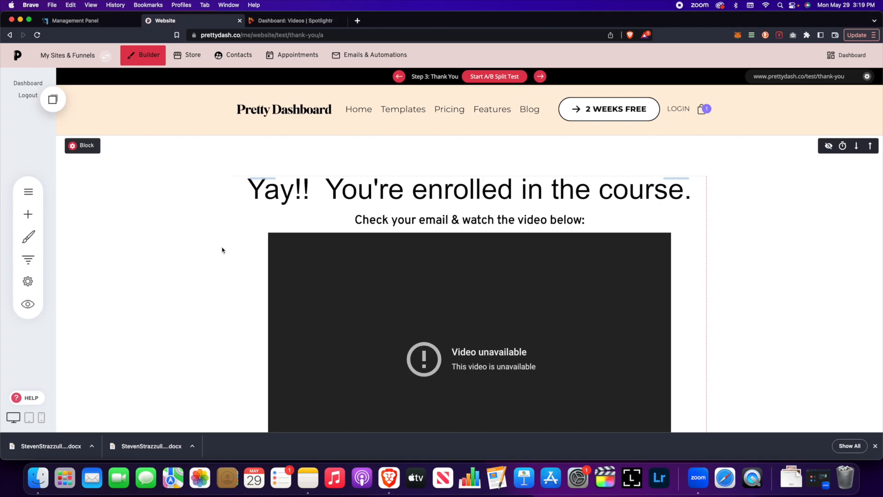
{"action": "left_click", "coordinate": [28, 259]}
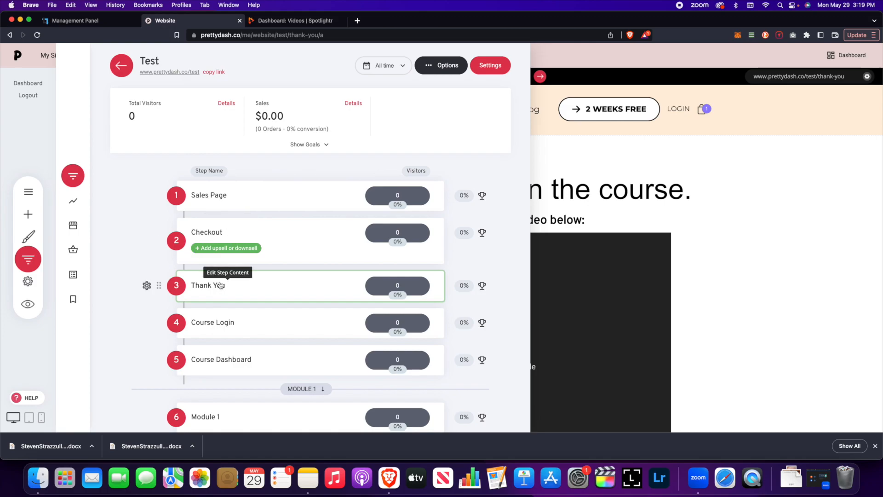
{"action": "left_click", "coordinate": [625, 194]}
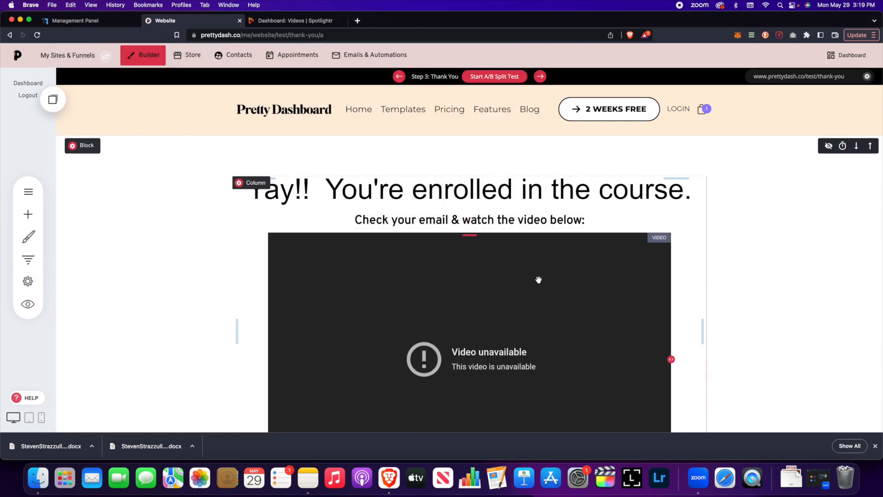
{"action": "scroll", "coordinate": [694, 250], "scroll_direction": "down", "scroll_amount": 3}
{"action": "scroll", "coordinate": [693, 250], "scroll_direction": "down", "scroll_amount": 10}
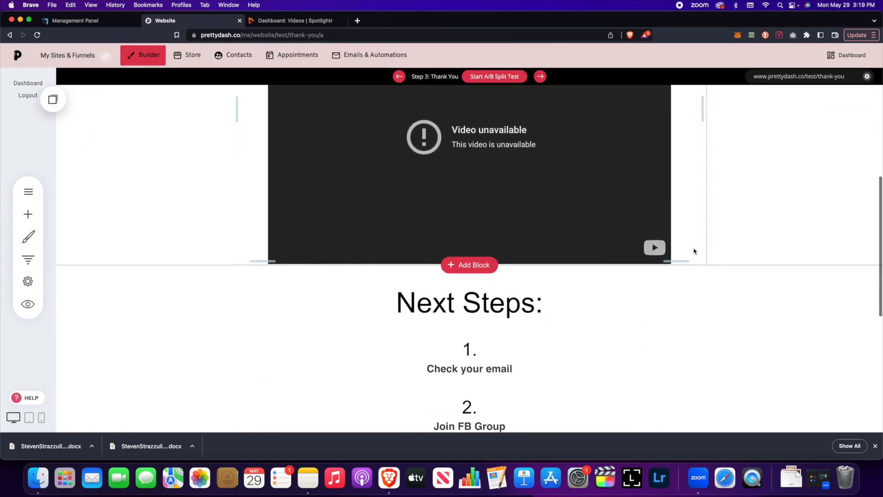
{"action": "scroll", "coordinate": [693, 249], "scroll_direction": "up", "scroll_amount": 15}
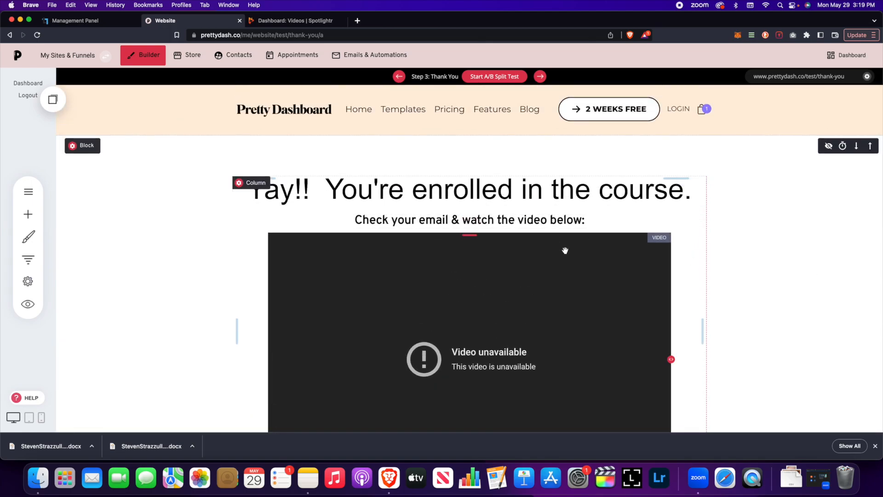
{"action": "scroll", "coordinate": [563, 251], "scroll_direction": "down", "scroll_amount": 3}
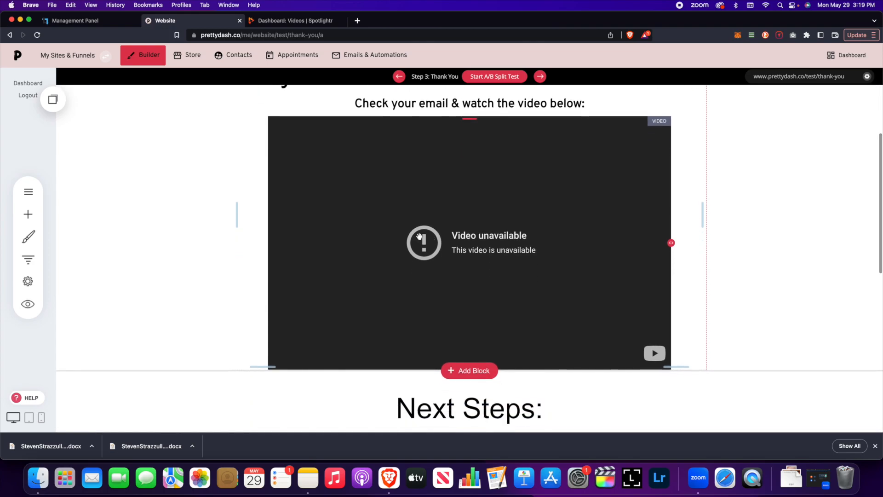
Step: Remove the unavailable video from the Thank You page and save it
{"action": "scroll", "coordinate": [379, 192], "scroll_direction": "up", "scroll_amount": 1}
{"action": "left_click", "coordinate": [382, 147]}
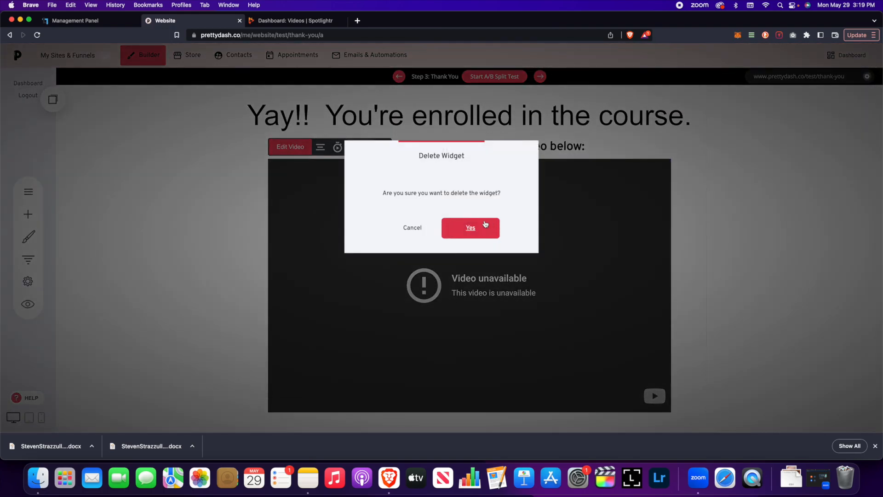
{"action": "left_click", "coordinate": [478, 225]}
{"action": "scroll", "coordinate": [473, 212], "scroll_direction": "down", "scroll_amount": 1}
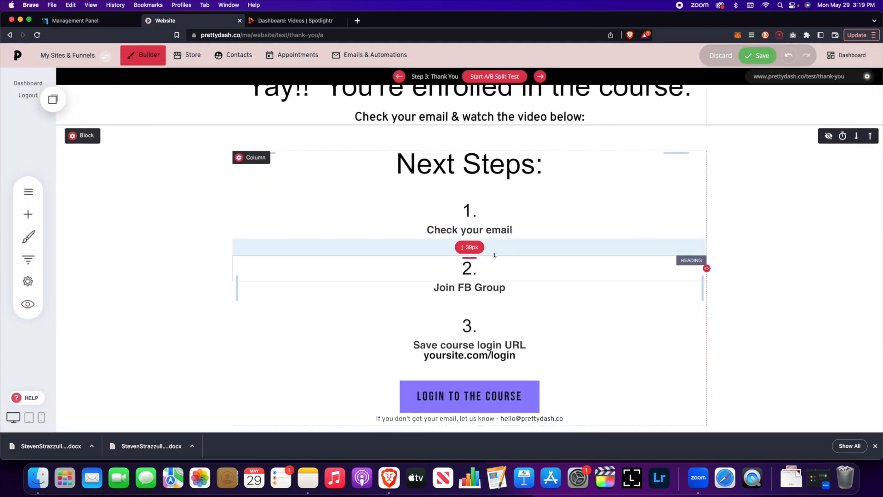
{"action": "scroll", "coordinate": [513, 277], "scroll_direction": "up", "scroll_amount": 2}
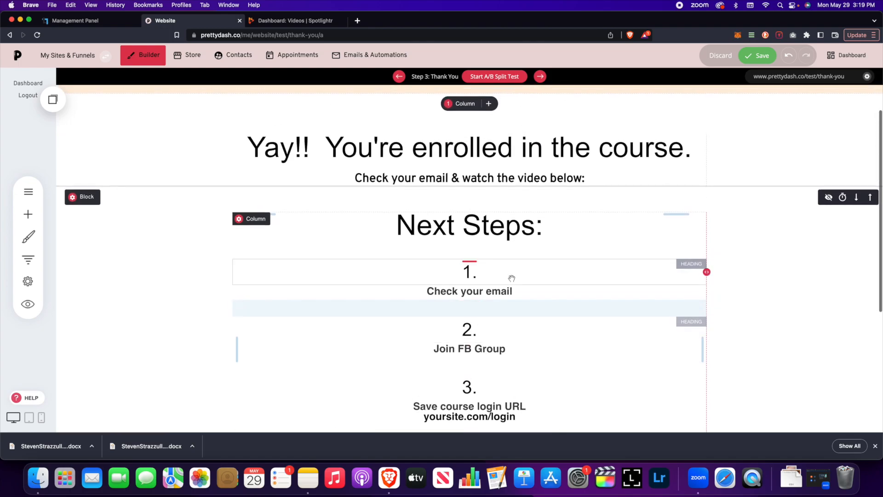
{"action": "scroll", "coordinate": [511, 277], "scroll_direction": "down", "scroll_amount": 1}
{"action": "mouse_move", "coordinate": [501, 279]}
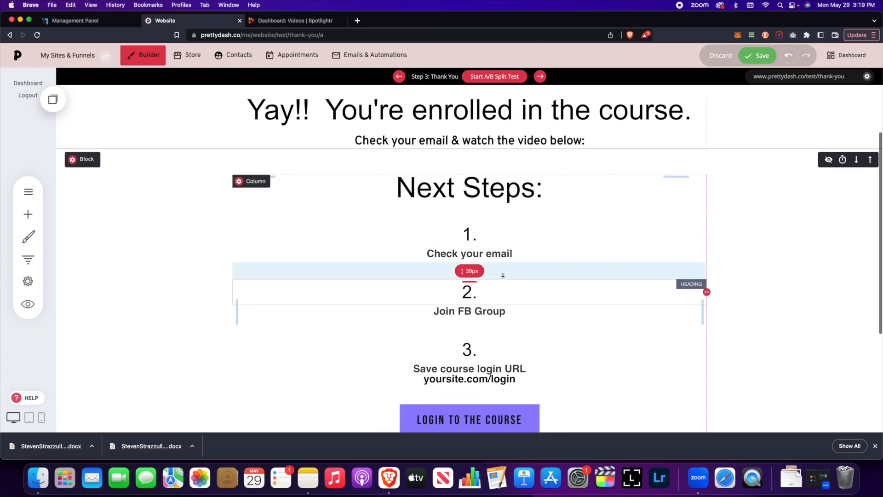
{"action": "scroll", "coordinate": [502, 276], "scroll_direction": "down", "scroll_amount": 3}
{"action": "left_click", "coordinate": [758, 56]}
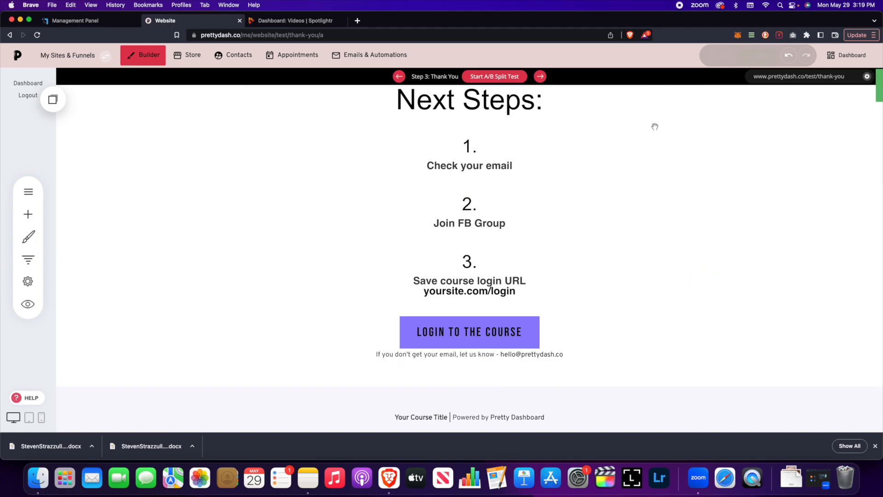
Step: Verify the LOGIN TO THE COURSE button links to Next Funnel Step, without changing it
{"action": "scroll", "coordinate": [556, 227], "scroll_direction": "down", "scroll_amount": 1}
{"action": "scroll", "coordinate": [506, 276], "scroll_direction": "up", "scroll_amount": 1}
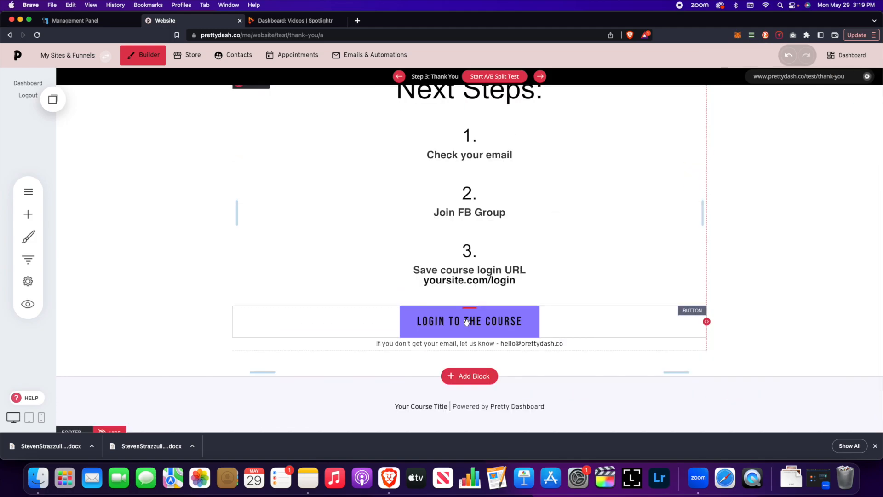
{"action": "left_click", "coordinate": [463, 322]}
{"action": "left_click", "coordinate": [267, 294]}
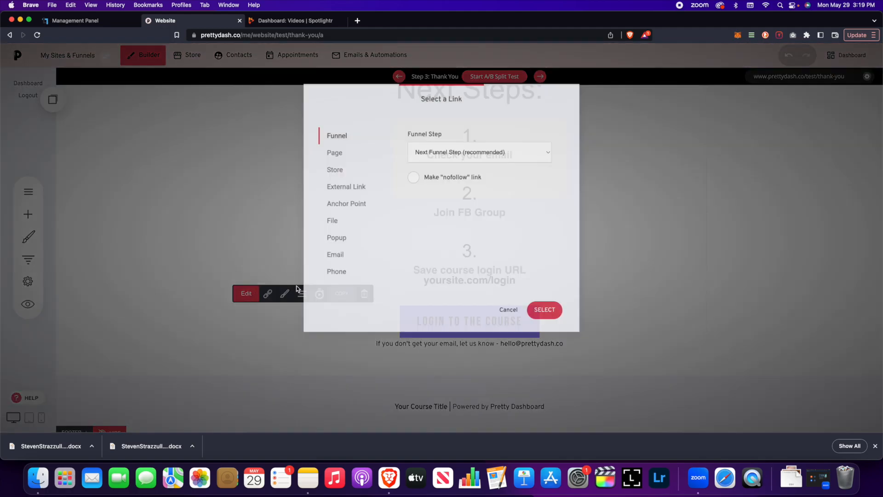
{"action": "left_click", "coordinate": [504, 311]}
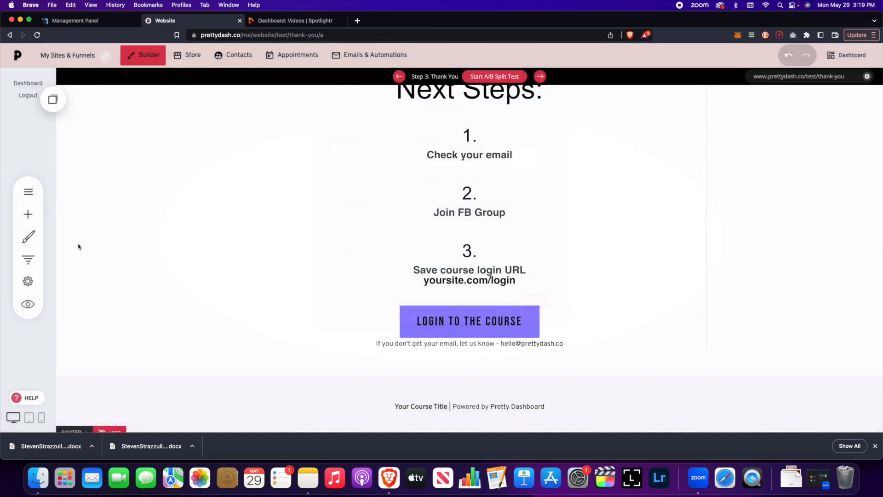
Step: Review the Thank You page again, reselect the login button, and bring up the funnel steps
{"action": "left_click", "coordinate": [28, 260]}
{"action": "left_click", "coordinate": [637, 243]}
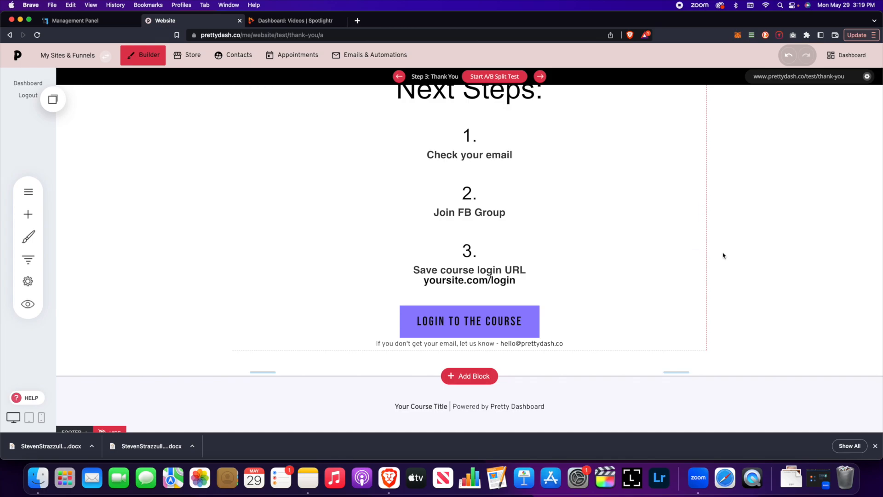
{"action": "scroll", "coordinate": [724, 256], "scroll_direction": "up", "scroll_amount": 5}
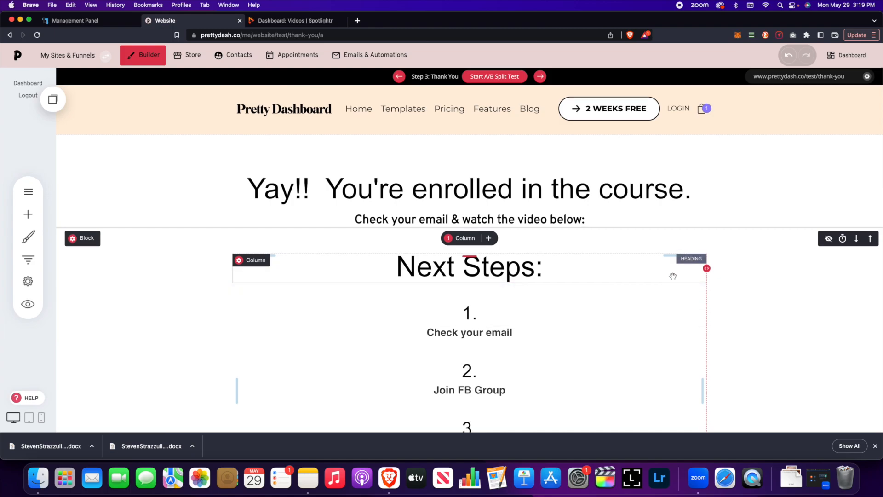
{"action": "scroll", "coordinate": [672, 280], "scroll_direction": "down", "scroll_amount": 5}
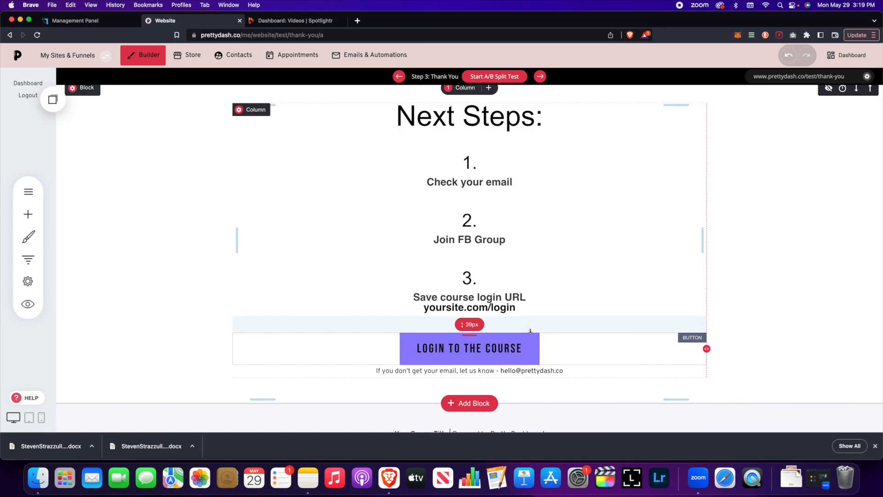
{"action": "scroll", "coordinate": [515, 322], "scroll_direction": "up", "scroll_amount": 3}
{"action": "scroll", "coordinate": [506, 285], "scroll_direction": "down", "scroll_amount": 3}
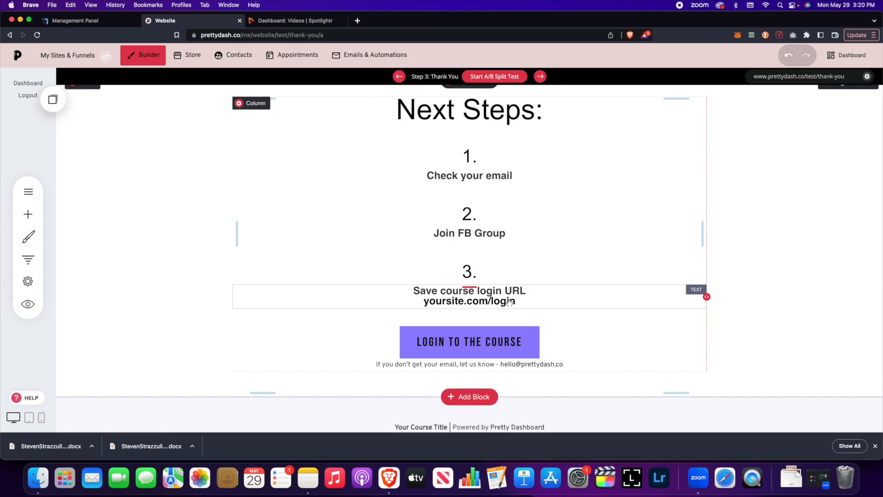
{"action": "scroll", "coordinate": [510, 302], "scroll_direction": "up", "scroll_amount": 4}
{"action": "scroll", "coordinate": [561, 304], "scroll_direction": "down", "scroll_amount": 3}
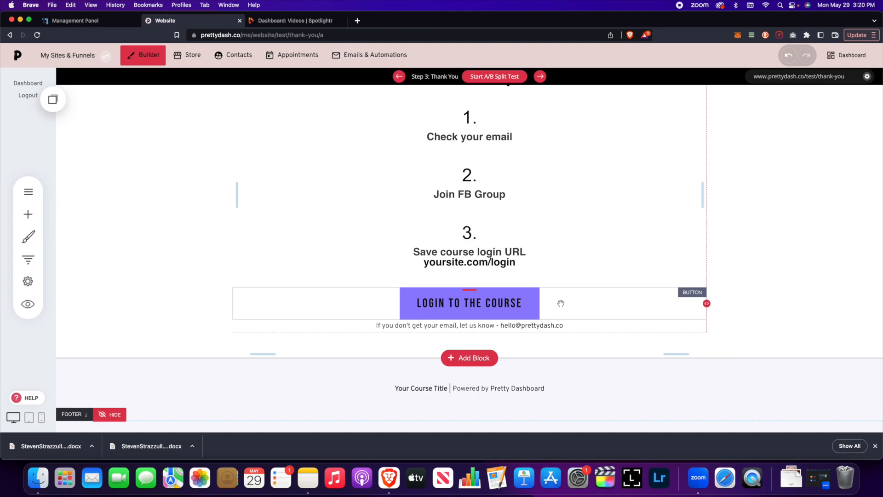
{"action": "left_click", "coordinate": [461, 302]}
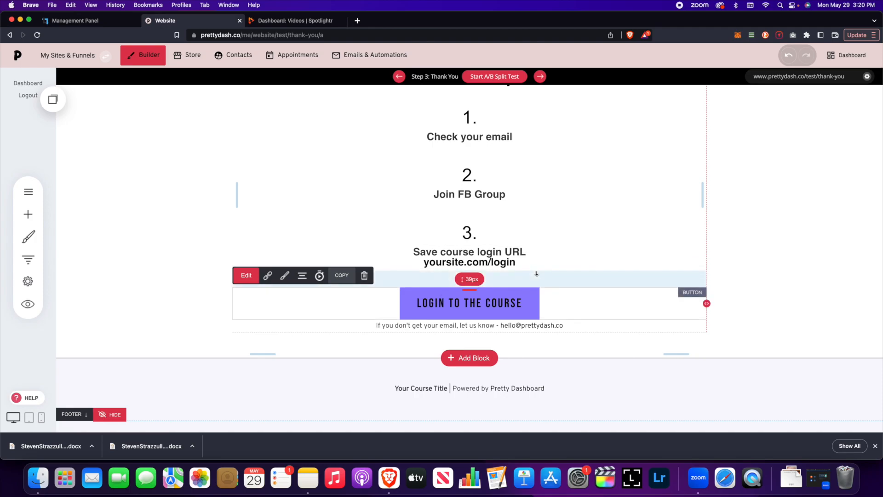
{"action": "left_click", "coordinate": [39, 263]}
{"action": "scroll", "coordinate": [228, 300], "scroll_direction": "down", "scroll_amount": 1}
Step: Load the Course Login step in the builder and scroll through its page
{"action": "left_click", "coordinate": [229, 298]}
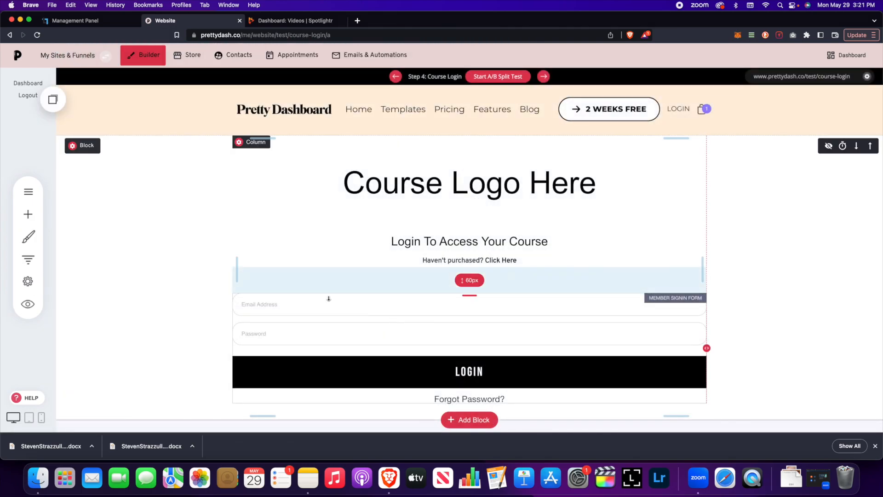
{"action": "scroll", "coordinate": [328, 300], "scroll_direction": "down", "scroll_amount": 3}
{"action": "scroll", "coordinate": [327, 300], "scroll_direction": "up", "scroll_amount": 3}
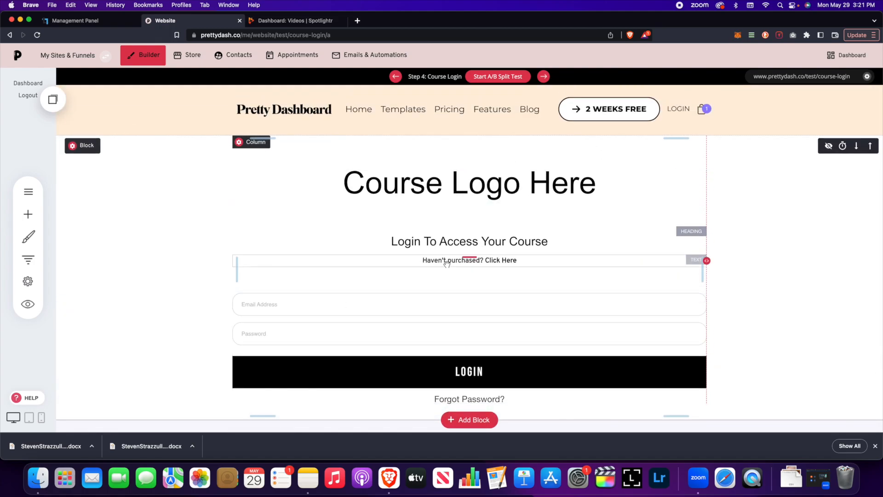
{"action": "scroll", "coordinate": [423, 271], "scroll_direction": "down", "scroll_amount": 2}
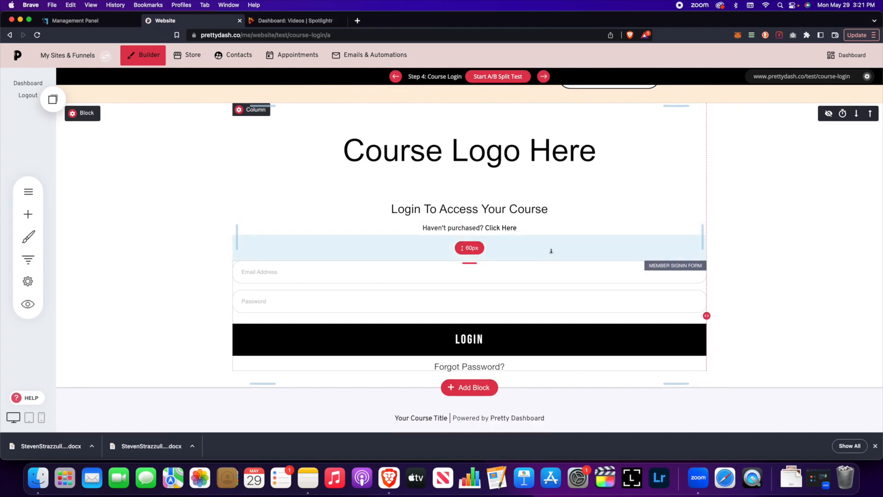
{"action": "scroll", "coordinate": [549, 246], "scroll_direction": "down", "scroll_amount": 2}
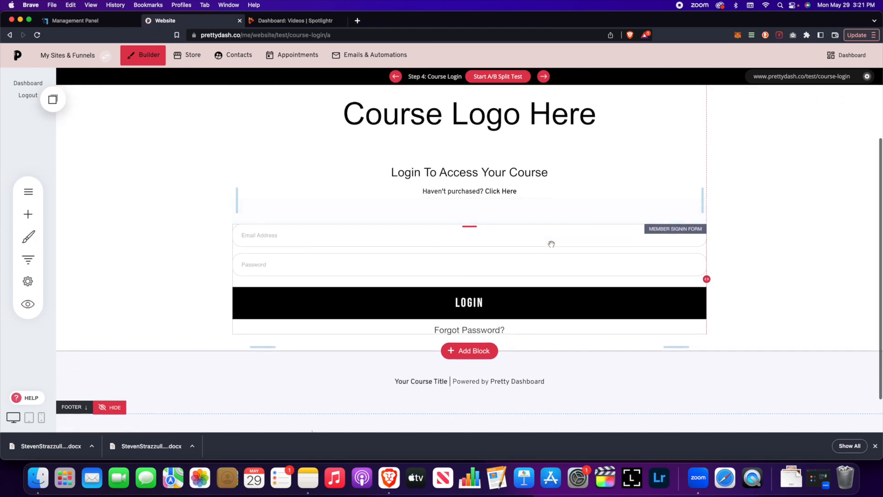
Step: Browse the Add Widget panel's Form and Member Login / Registration widgets, then close it
{"action": "left_click", "coordinate": [28, 214]}
{"action": "scroll", "coordinate": [114, 219], "scroll_direction": "down", "scroll_amount": 10}
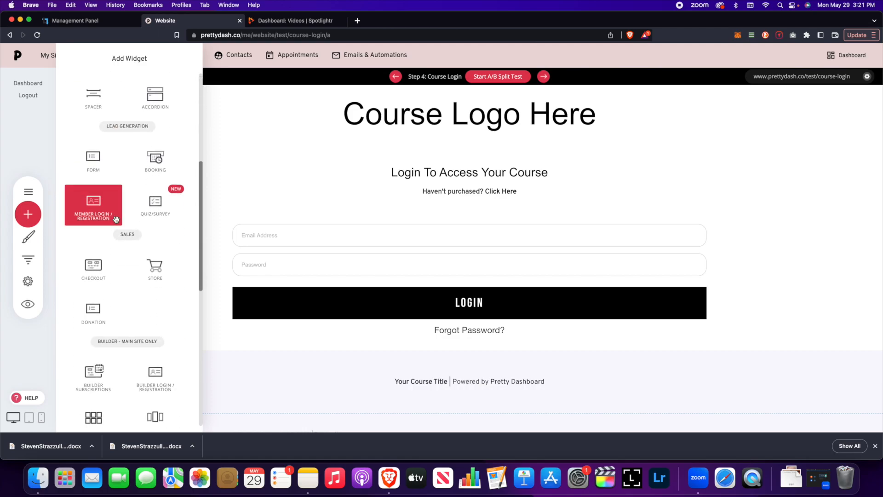
{"action": "scroll", "coordinate": [116, 222], "scroll_direction": "down", "scroll_amount": 5}
{"action": "scroll", "coordinate": [118, 224], "scroll_direction": "up", "scroll_amount": 7}
{"action": "scroll", "coordinate": [119, 225], "scroll_direction": "up", "scroll_amount": 2}
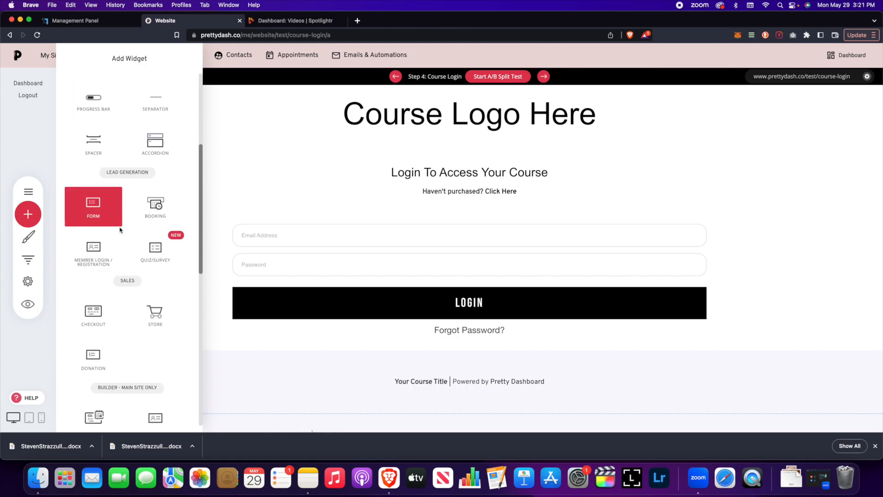
{"action": "left_click", "coordinate": [359, 255]}
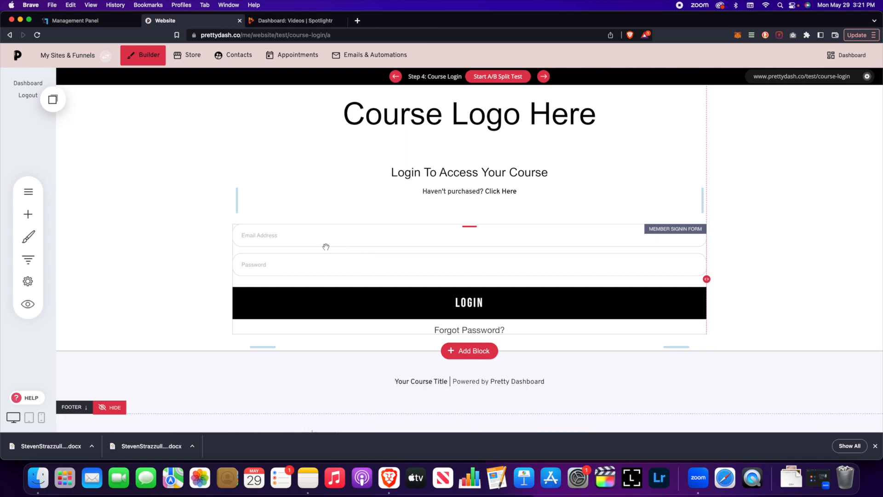
{"action": "left_click", "coordinate": [305, 252]}
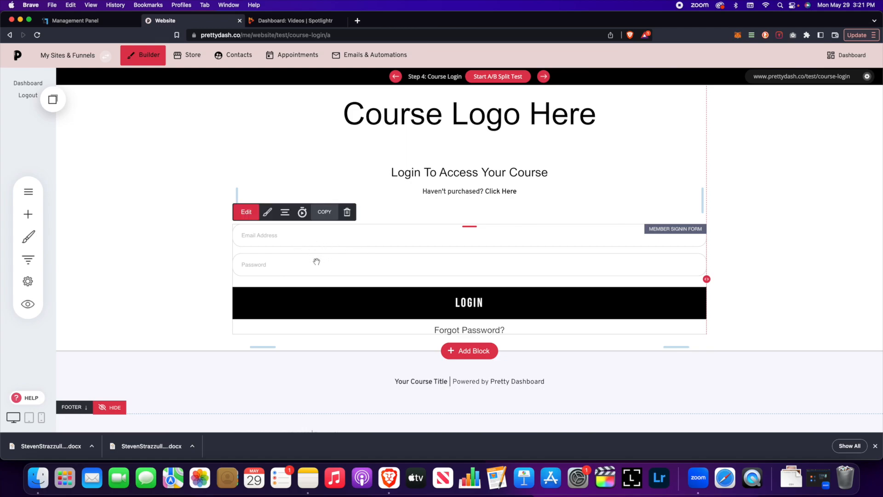
{"action": "left_click", "coordinate": [246, 212]}
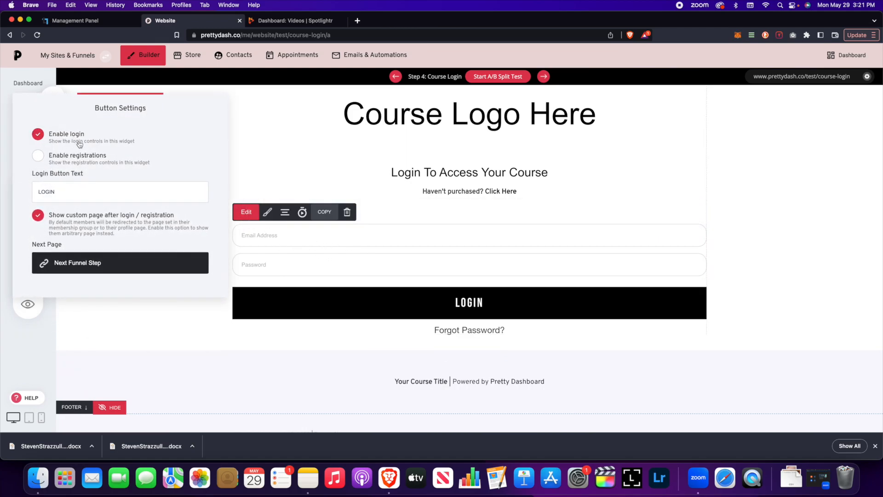
{"action": "left_click", "coordinate": [45, 160]}
{"action": "left_click", "coordinate": [74, 264]}
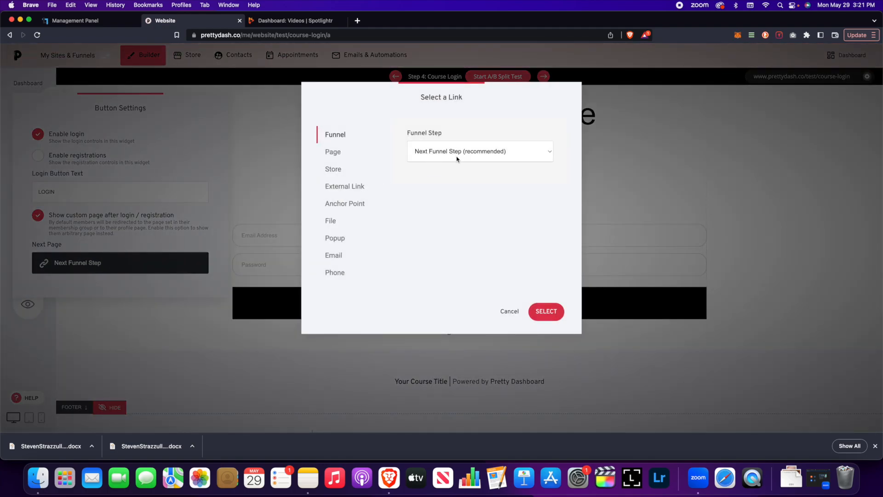
{"action": "left_click", "coordinate": [512, 317]}
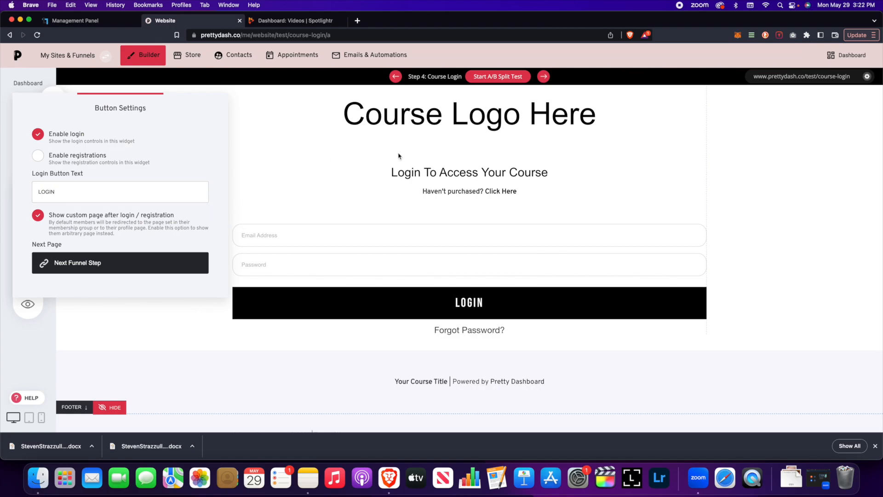
{"action": "left_click", "coordinate": [313, 199]}
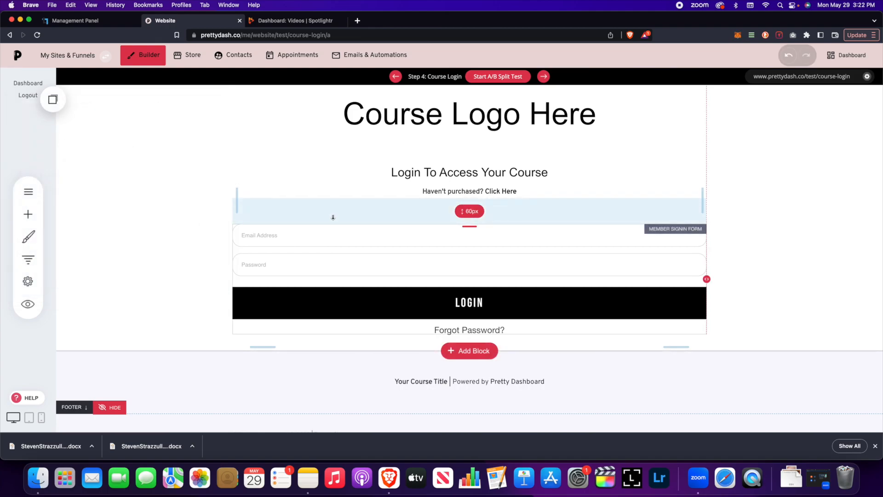
Step: From Pages & Popups' System Pages, open the Member Login / Registration page at /signin
{"action": "scroll", "coordinate": [744, 259], "scroll_direction": "up", "scroll_amount": 3}
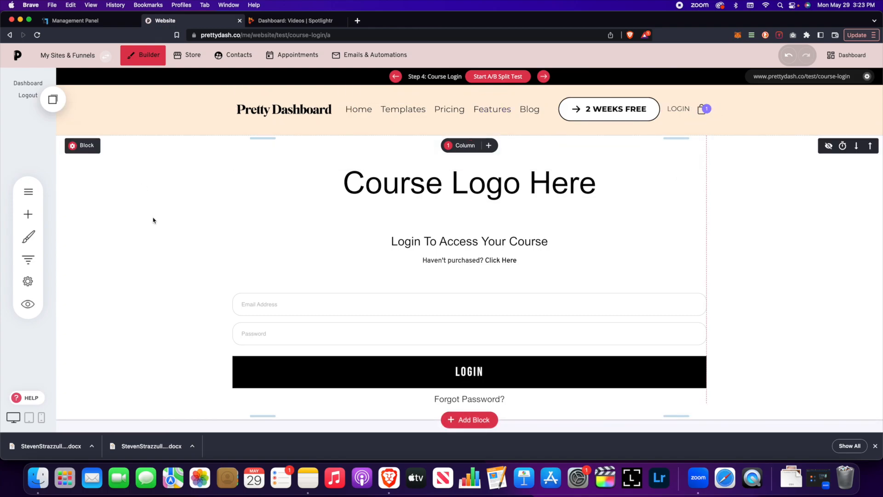
{"action": "left_click", "coordinate": [28, 192]}
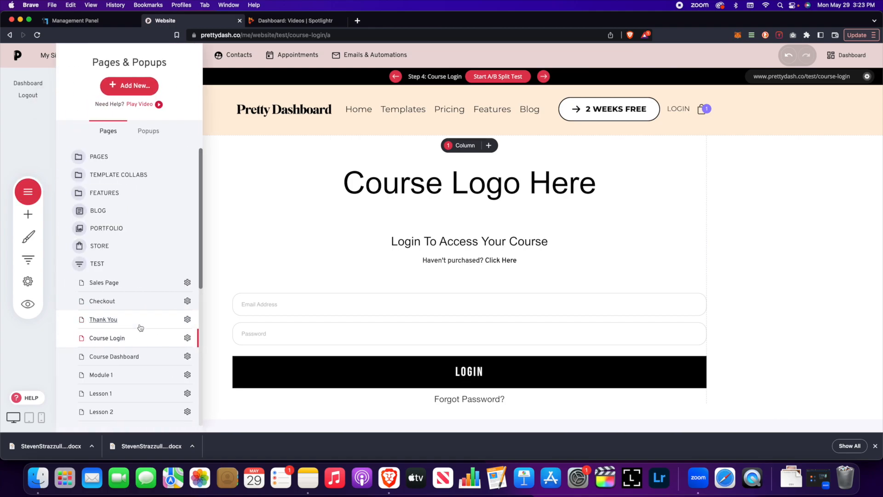
{"action": "scroll", "coordinate": [141, 328], "scroll_direction": "down", "scroll_amount": 8}
{"action": "scroll", "coordinate": [140, 327], "scroll_direction": "down", "scroll_amount": 7}
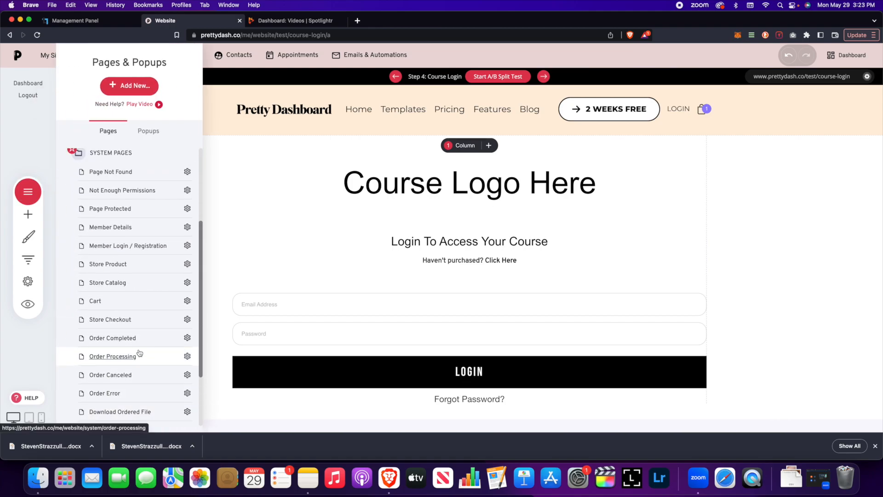
{"action": "scroll", "coordinate": [140, 352], "scroll_direction": "up", "scroll_amount": 2}
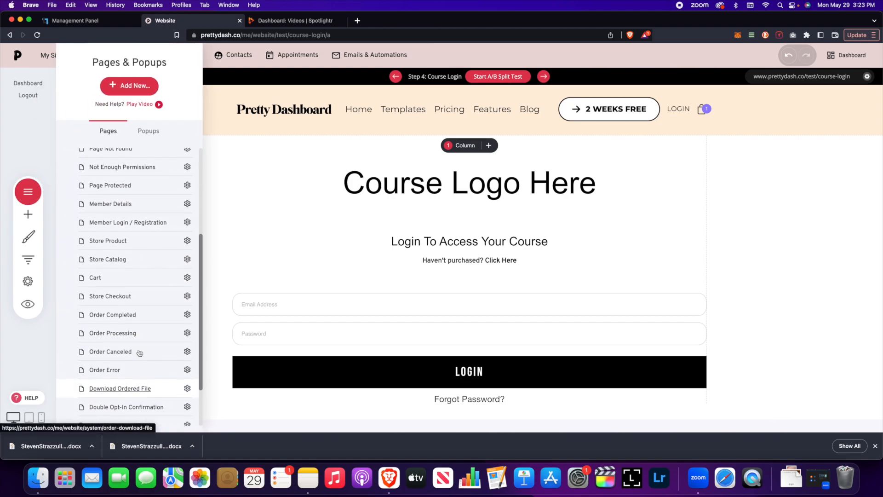
{"action": "left_click", "coordinate": [133, 227]}
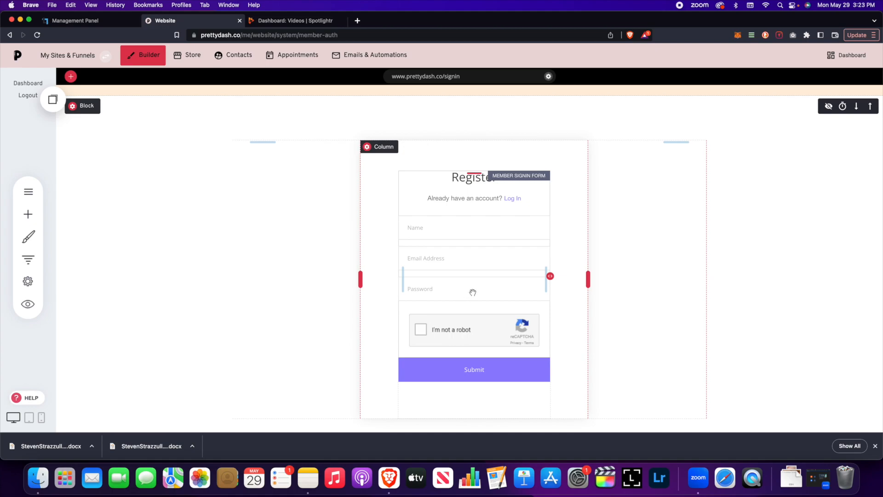
{"action": "left_click", "coordinate": [461, 264]}
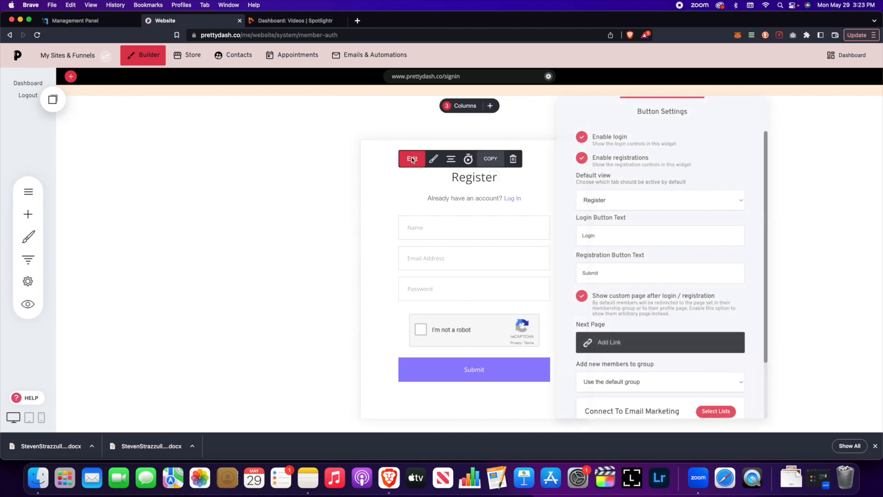
{"action": "left_click", "coordinate": [823, 202]}
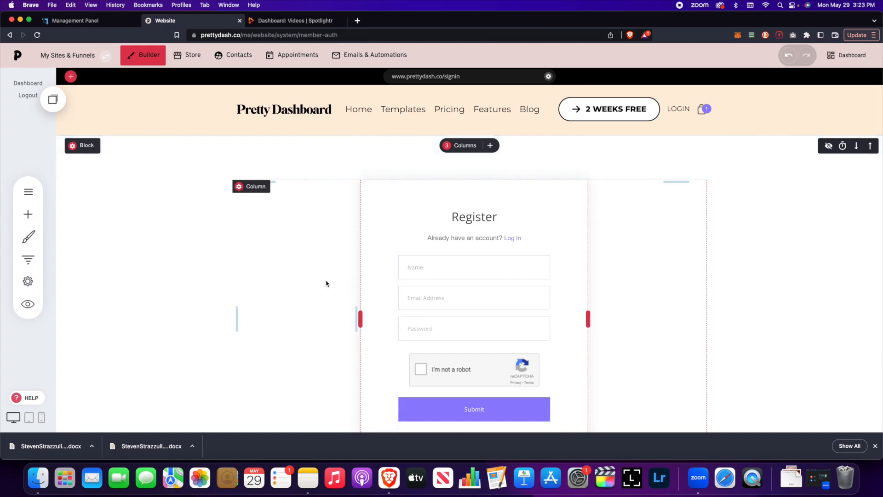
{"action": "scroll", "coordinate": [326, 283], "scroll_direction": "down", "scroll_amount": 3}
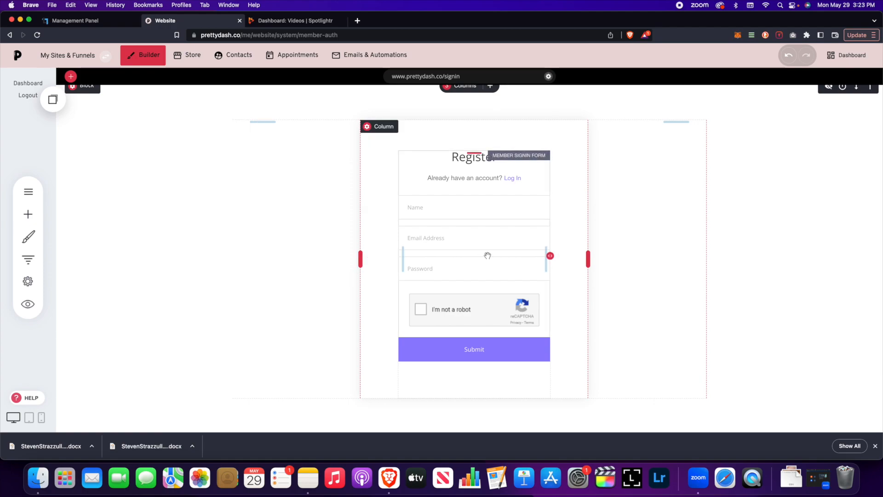
{"action": "left_click", "coordinate": [487, 255]}
{"action": "left_click", "coordinate": [411, 138]}
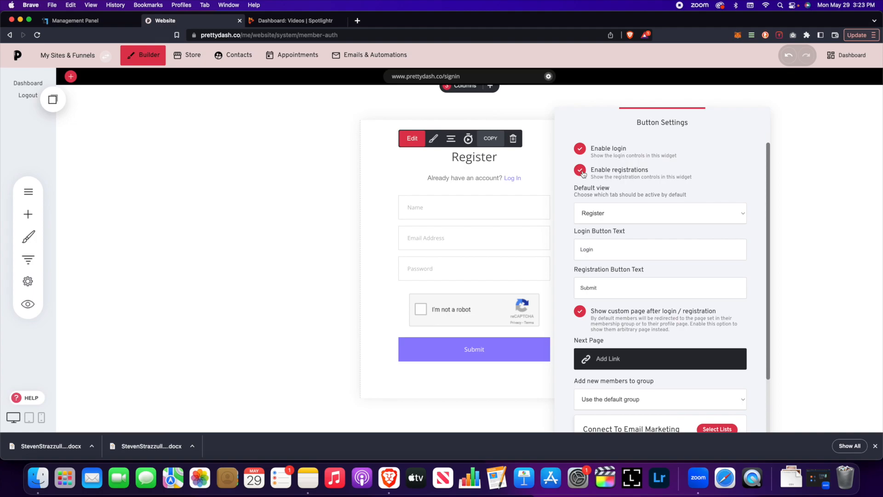
{"action": "left_click", "coordinate": [633, 214]}
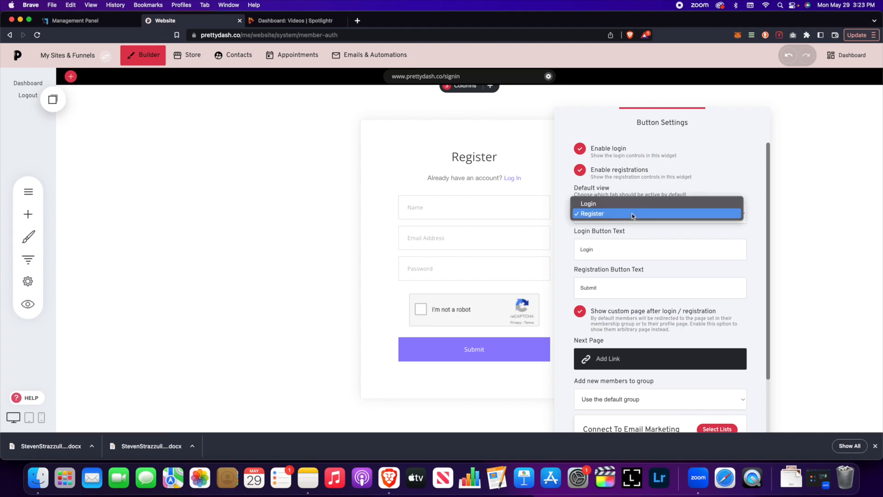
{"action": "left_click", "coordinate": [703, 170]}
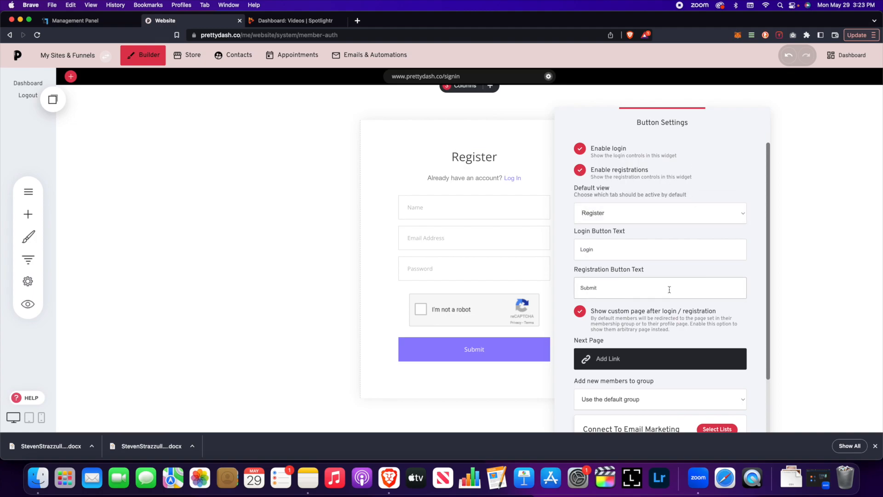
{"action": "scroll", "coordinate": [669, 289], "scroll_direction": "down", "scroll_amount": 3}
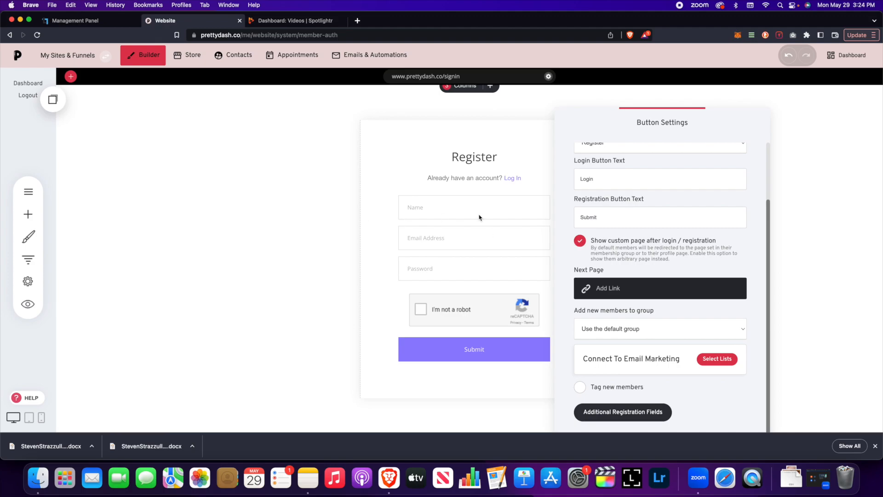
{"action": "scroll", "coordinate": [650, 215], "scroll_direction": "up", "scroll_amount": 3}
{"action": "scroll", "coordinate": [646, 275], "scroll_direction": "down", "scroll_amount": 3}
{"action": "scroll", "coordinate": [590, 254], "scroll_direction": "up", "scroll_amount": 3}
{"action": "scroll", "coordinate": [582, 268], "scroll_direction": "down", "scroll_amount": 3}
{"action": "scroll", "coordinate": [622, 258], "scroll_direction": "up", "scroll_amount": 3}
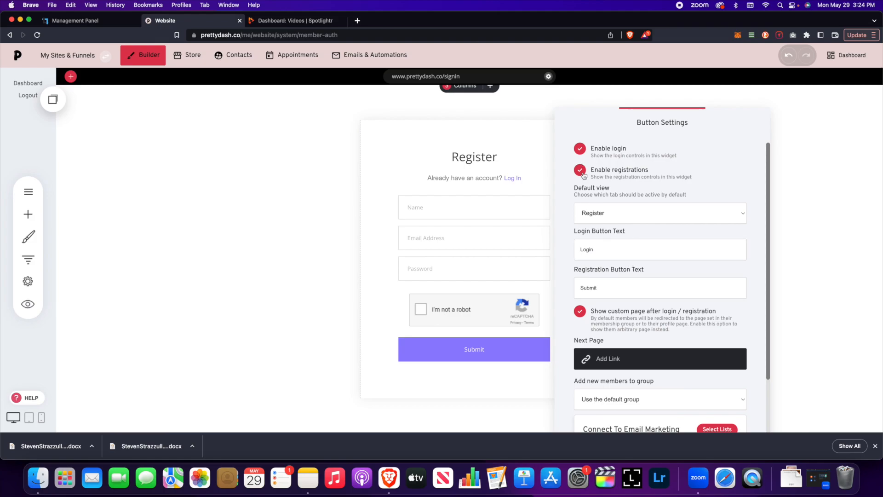
{"action": "scroll", "coordinate": [622, 244], "scroll_direction": "down", "scroll_amount": 3}
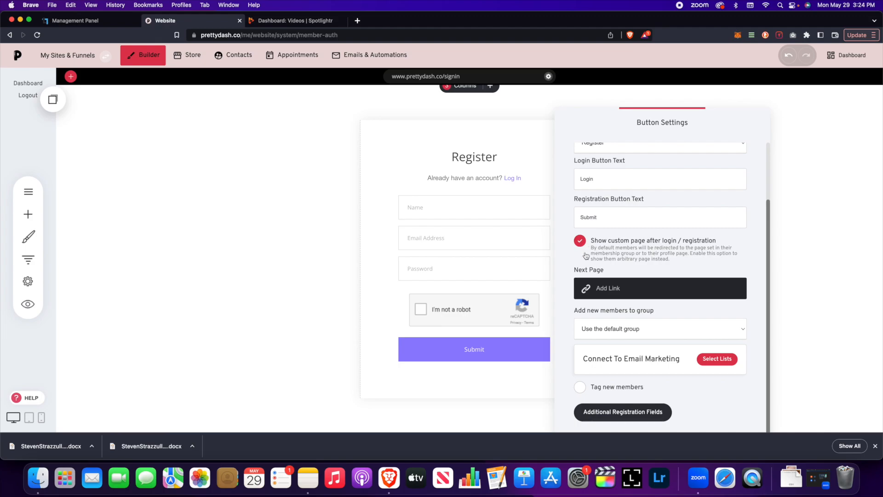
{"action": "left_click", "coordinate": [774, 194]}
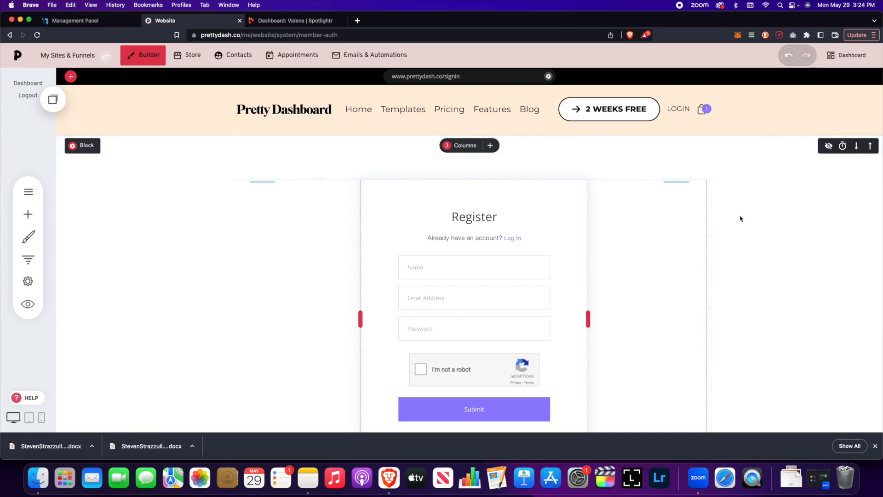
Step: Add a LOGIN / PROFILE link to the header navigation styled Icon And Text, and save
{"action": "scroll", "coordinate": [708, 252], "scroll_direction": "down", "scroll_amount": 4}
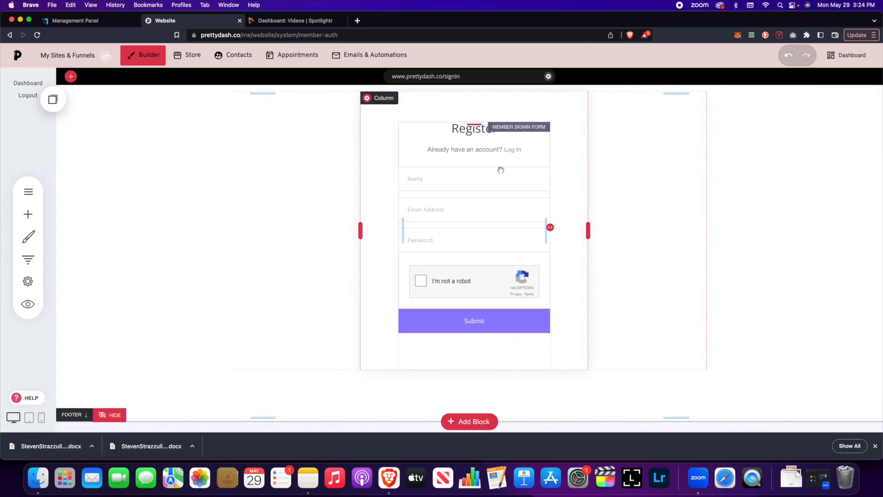
{"action": "scroll", "coordinate": [320, 201], "scroll_direction": "up", "scroll_amount": 4}
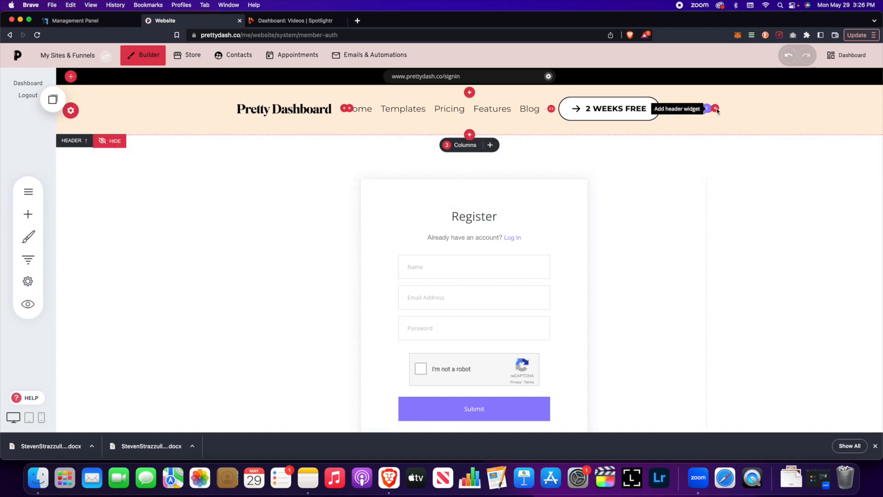
{"action": "left_click", "coordinate": [716, 109]}
{"action": "left_click", "coordinate": [389, 192]}
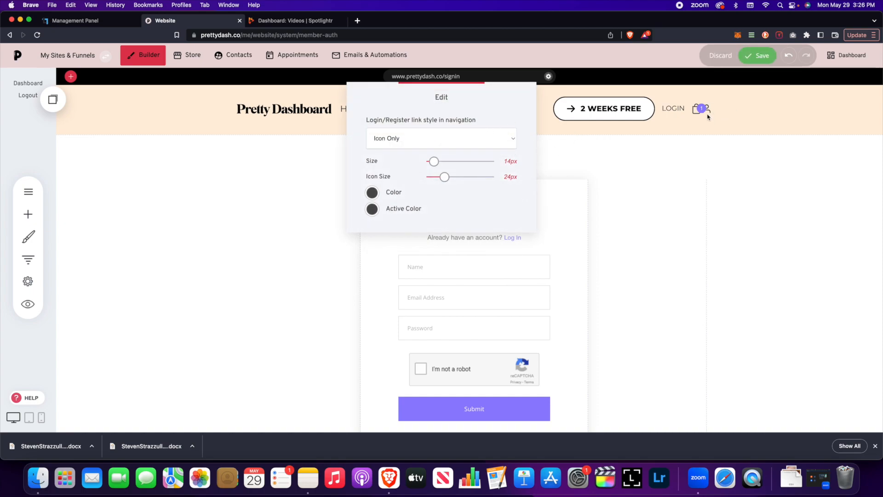
{"action": "left_click", "coordinate": [481, 135]}
{"action": "left_click", "coordinate": [465, 146]}
{"action": "left_click", "coordinate": [469, 143]}
{"action": "left_click", "coordinate": [462, 148]}
{"action": "left_click", "coordinate": [663, 163]}
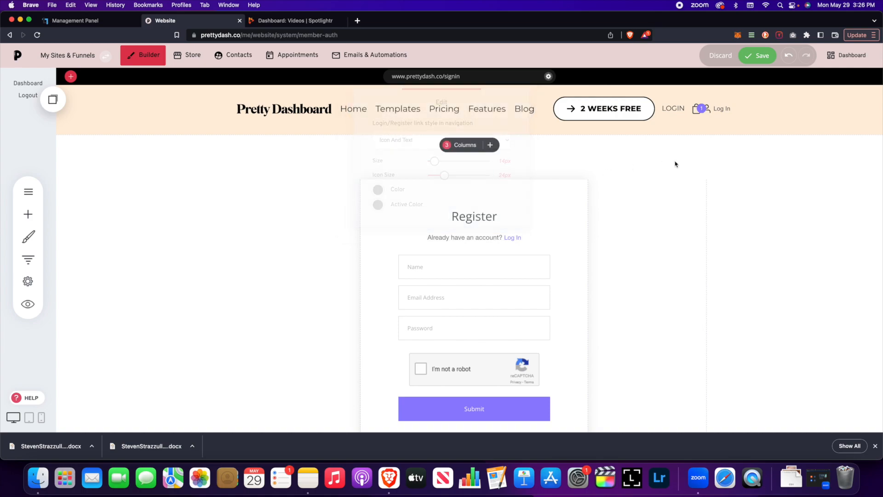
{"action": "left_click", "coordinate": [761, 56]}
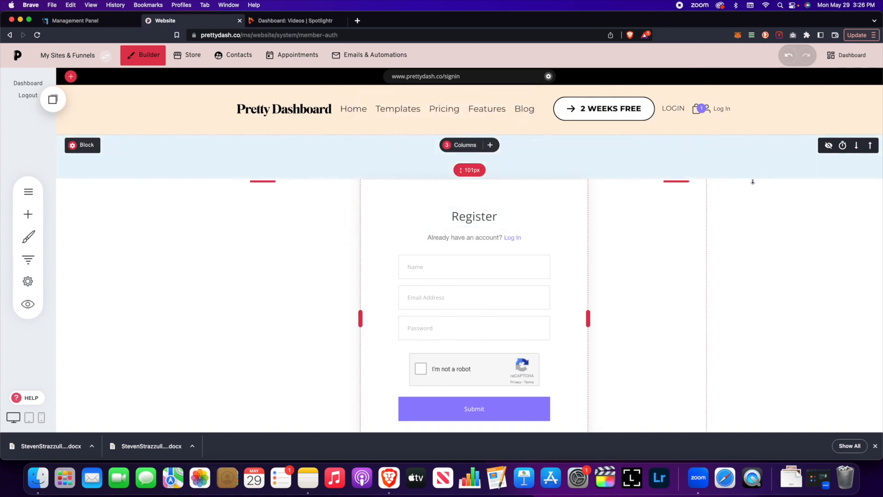
{"action": "scroll", "coordinate": [764, 269], "scroll_direction": "down", "scroll_amount": 1}
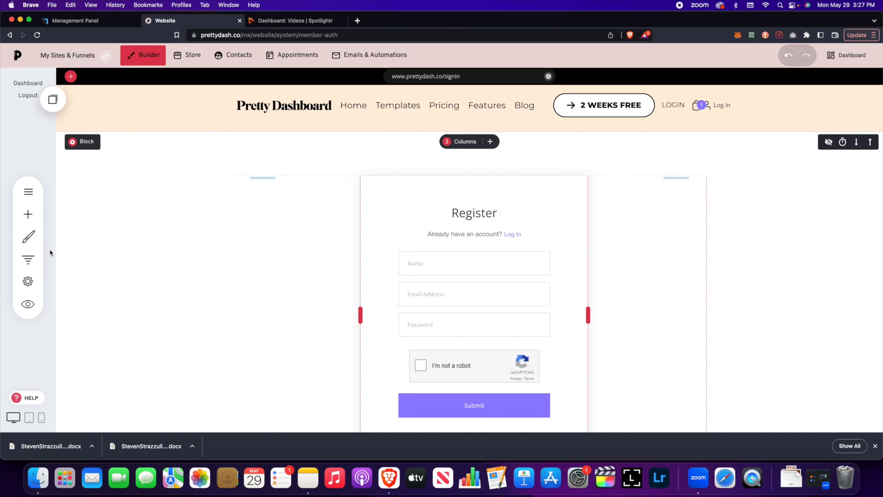
Step: Open the Test funnel's Step 5: Course Dashboard page in the builder
{"action": "left_click", "coordinate": [28, 259]}
{"action": "left_click", "coordinate": [144, 175]}
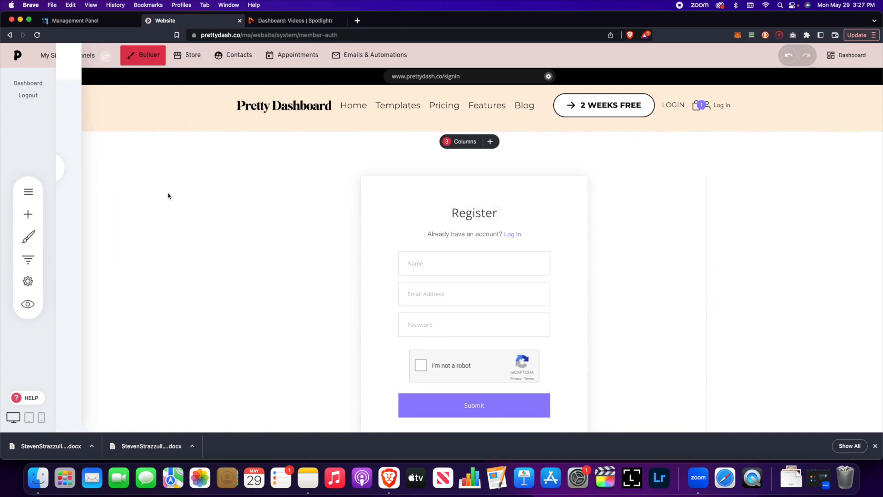
{"action": "scroll", "coordinate": [219, 269], "scroll_direction": "down", "scroll_amount": 4}
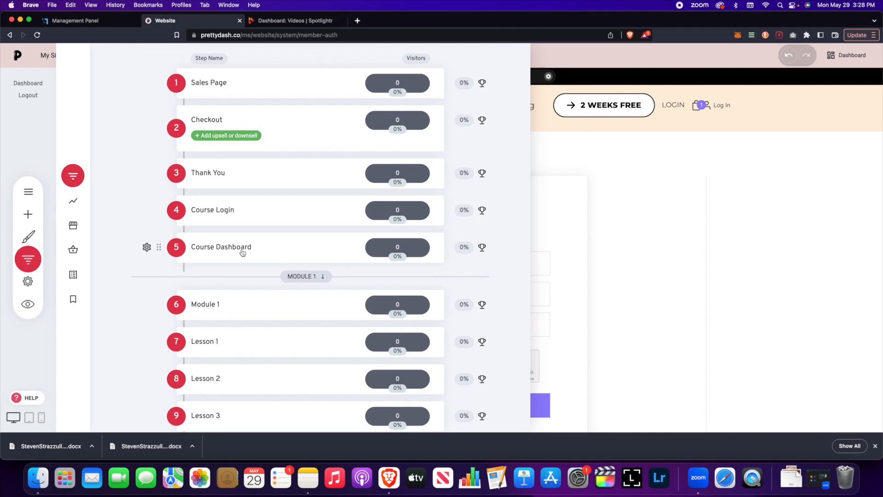
{"action": "left_click", "coordinate": [242, 252]}
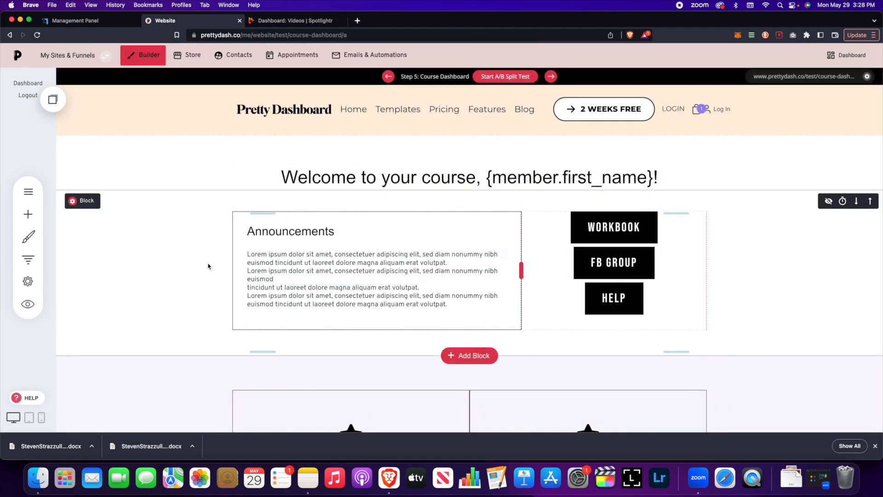
{"action": "scroll", "coordinate": [210, 262], "scroll_direction": "down", "scroll_amount": 2}
{"action": "scroll", "coordinate": [211, 262], "scroll_direction": "up", "scroll_amount": 2}
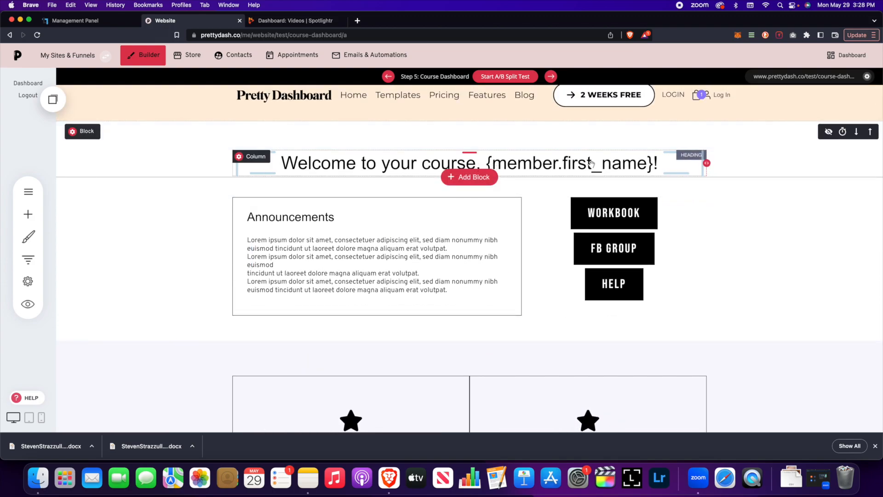
{"action": "scroll", "coordinate": [545, 165], "scroll_direction": "down", "scroll_amount": 1}
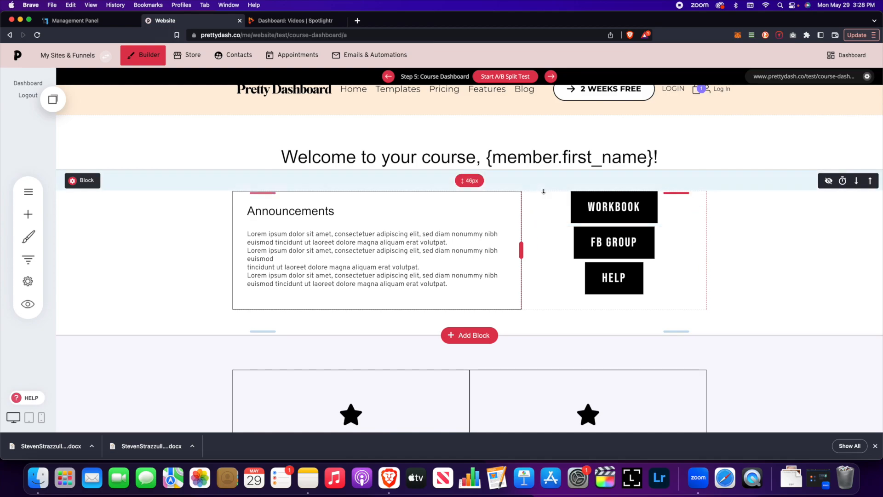
{"action": "scroll", "coordinate": [414, 234], "scroll_direction": "down", "scroll_amount": 1}
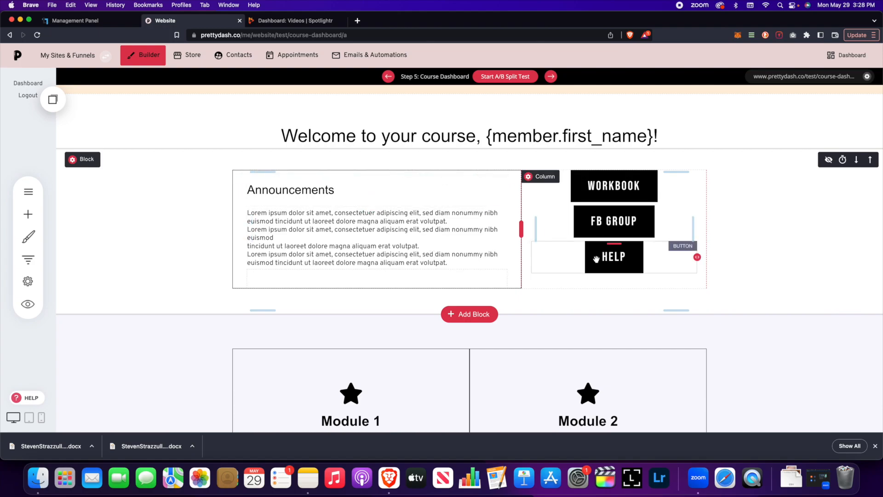
{"action": "scroll", "coordinate": [478, 267], "scroll_direction": "down", "scroll_amount": 10}
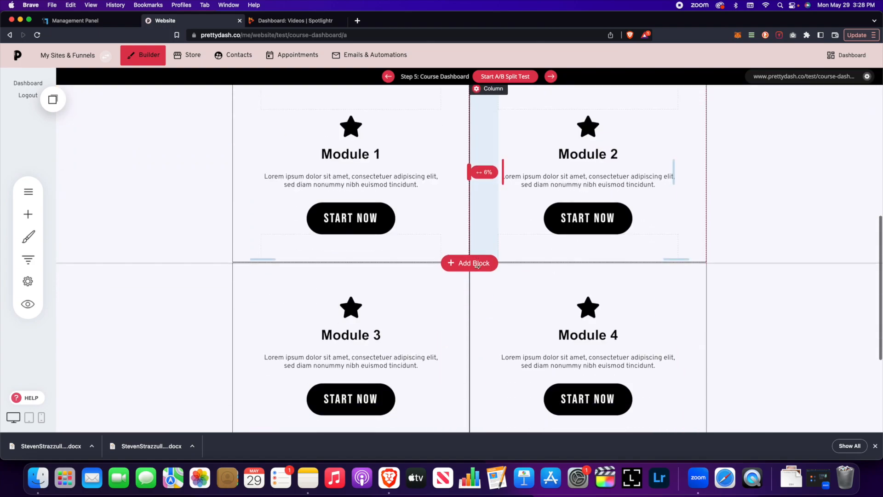
{"action": "scroll", "coordinate": [479, 267], "scroll_direction": "up", "scroll_amount": 8}
{"action": "scroll", "coordinate": [479, 267], "scroll_direction": "up", "scroll_amount": 5}
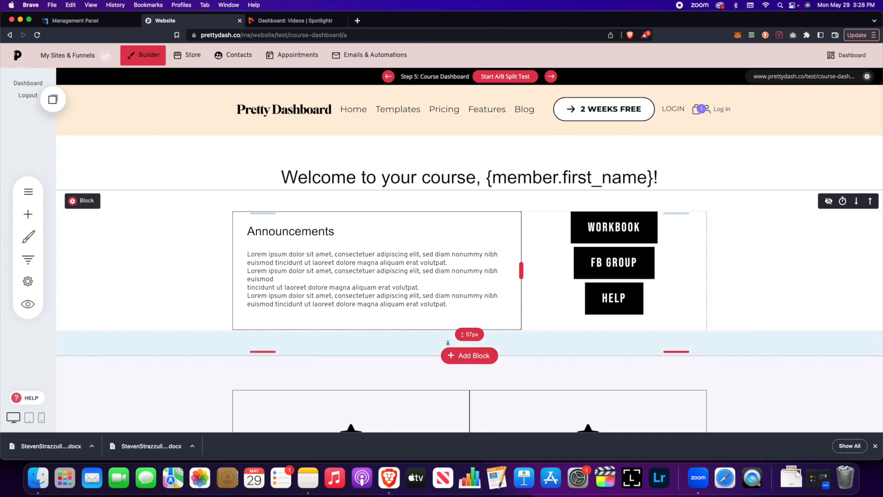
Step: Browse the Add Block templates and close them without adding a block
{"action": "left_click", "coordinate": [458, 355]}
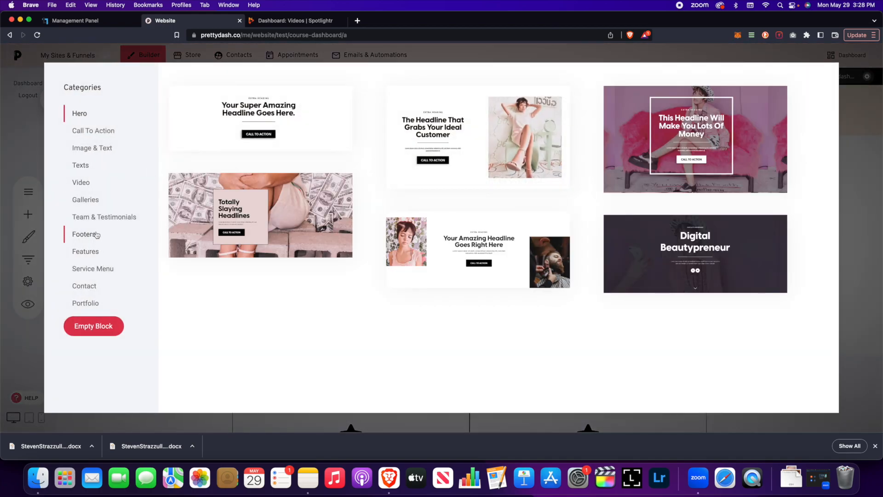
{"action": "left_click", "coordinate": [855, 287]}
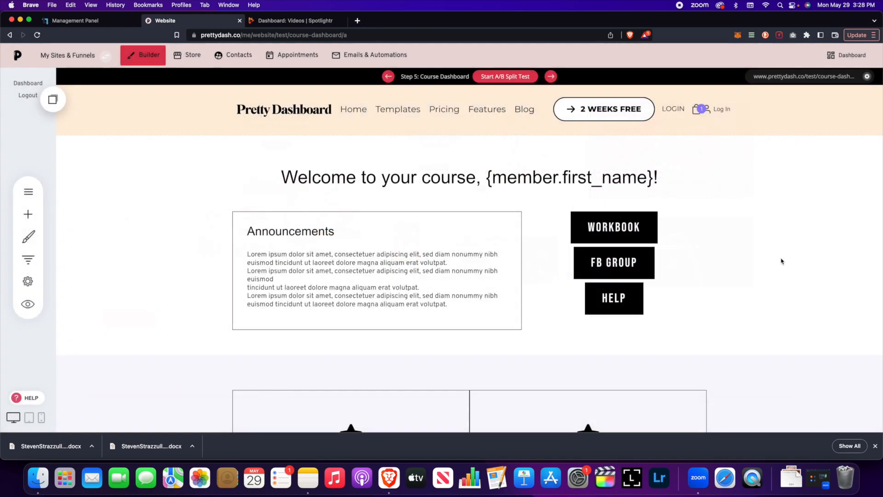
{"action": "scroll", "coordinate": [662, 266], "scroll_direction": "down", "scroll_amount": 5}
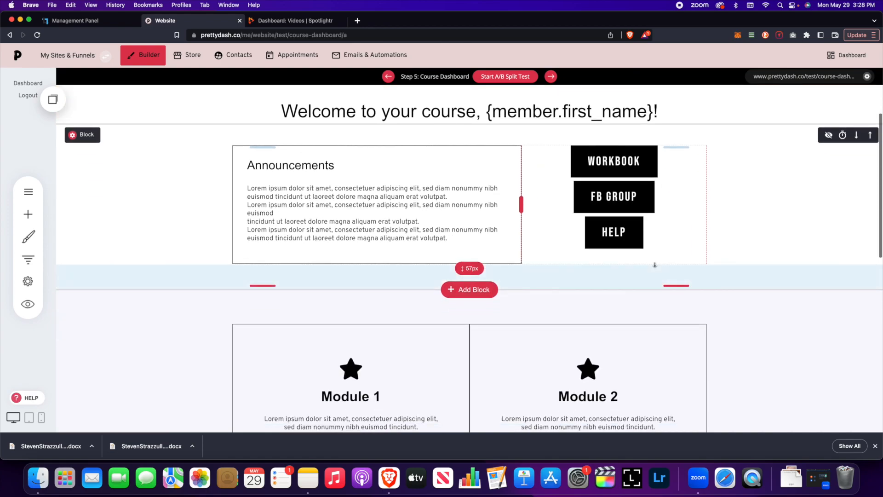
{"action": "scroll", "coordinate": [669, 268], "scroll_direction": "up", "scroll_amount": 2}
{"action": "scroll", "coordinate": [671, 269], "scroll_direction": "up", "scroll_amount": 1}
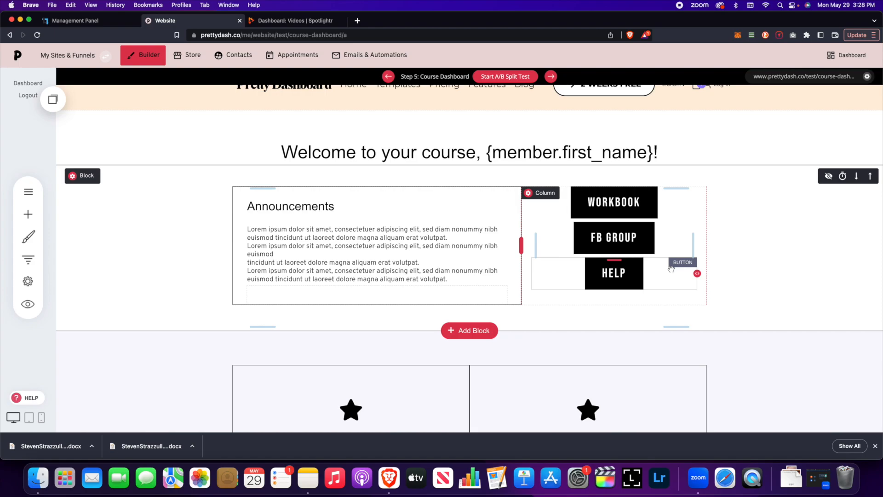
Step: Look at file and web-address link options for the button, cancelling both so it stays unlinked
{"action": "left_click", "coordinate": [599, 200]}
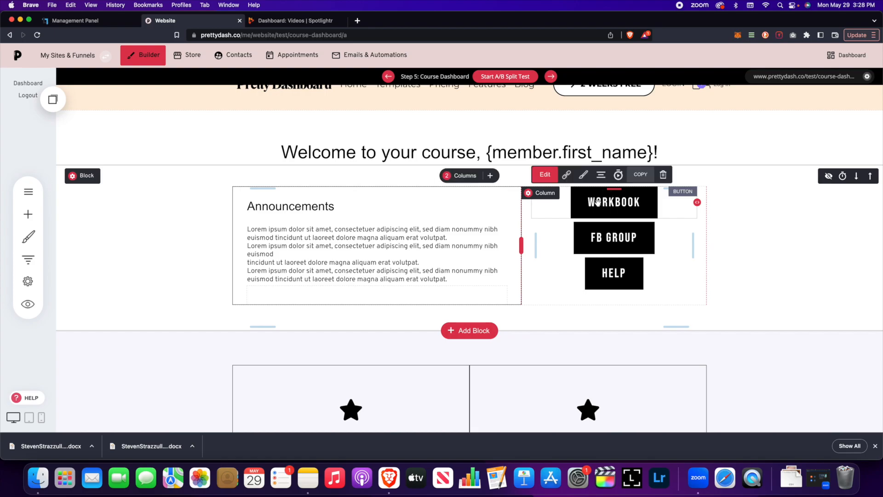
{"action": "left_click", "coordinate": [570, 175]}
{"action": "left_click", "coordinate": [332, 221]}
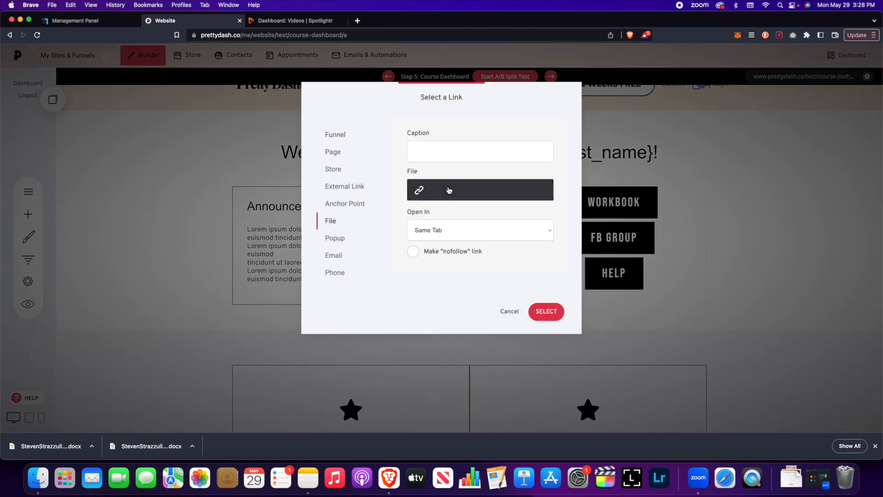
{"action": "left_click", "coordinate": [510, 311]}
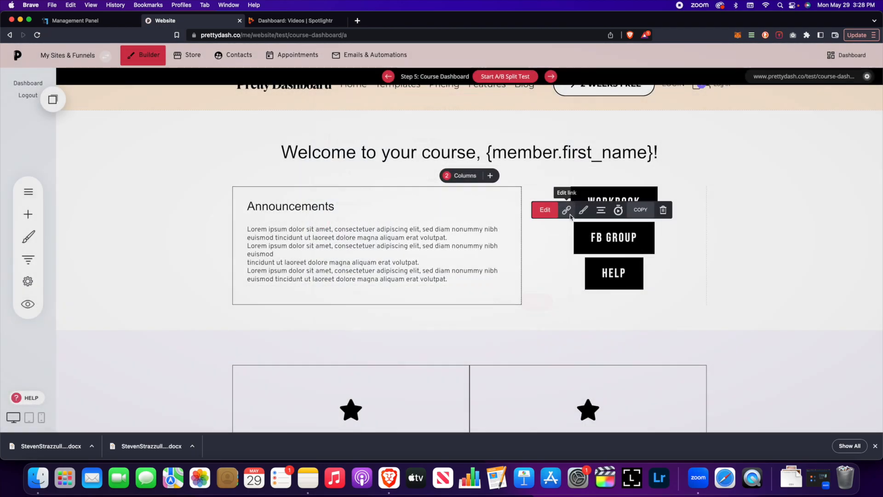
{"action": "left_click", "coordinate": [568, 211]}
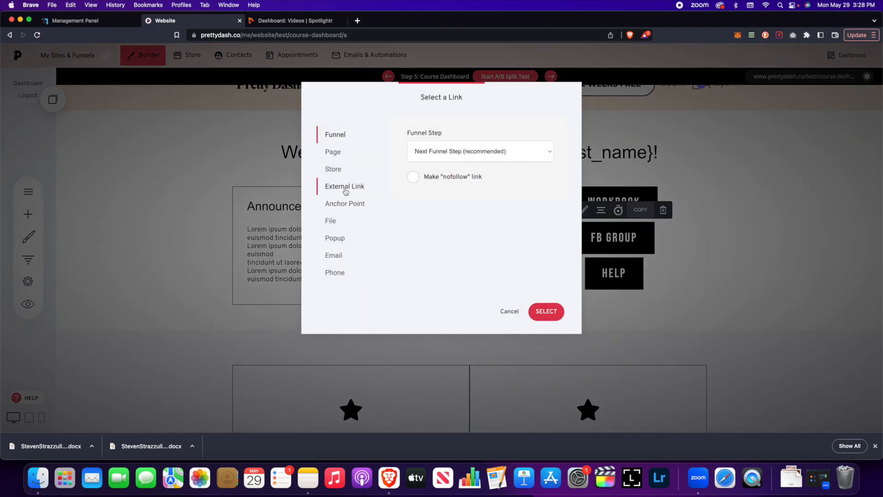
{"action": "left_click", "coordinate": [345, 187]}
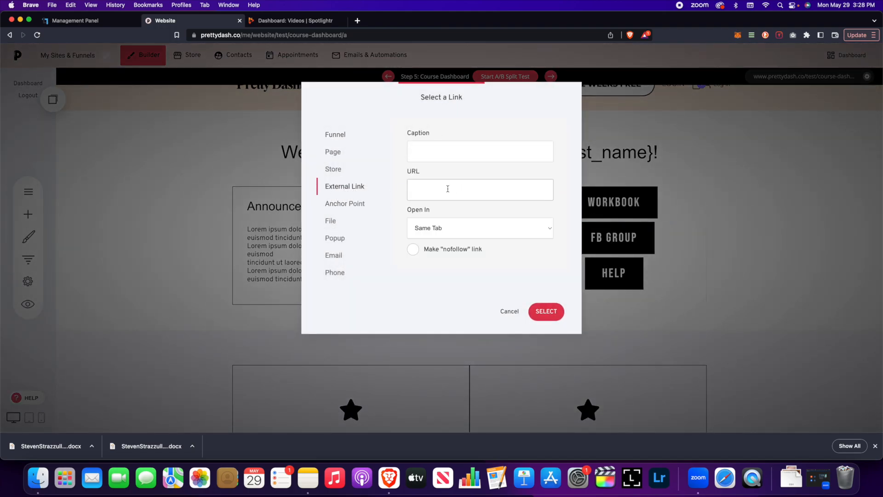
{"action": "left_click", "coordinate": [508, 312]}
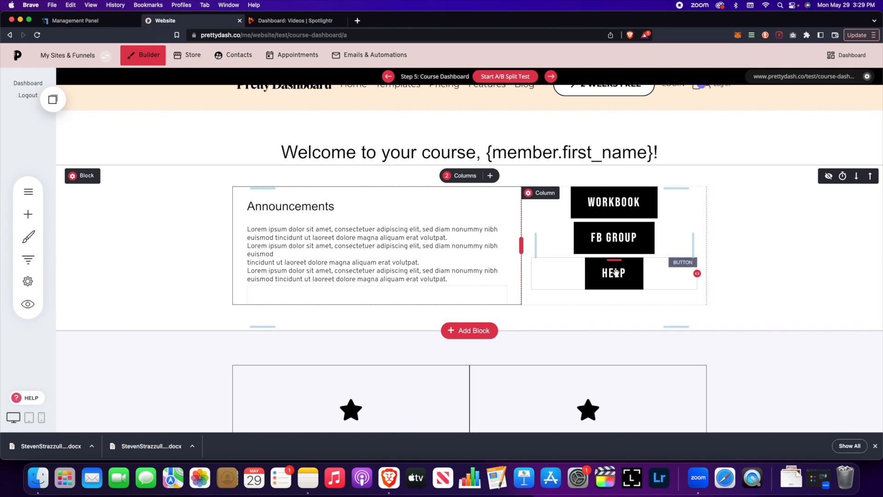
{"action": "scroll", "coordinate": [557, 265], "scroll_direction": "down", "scroll_amount": 5}
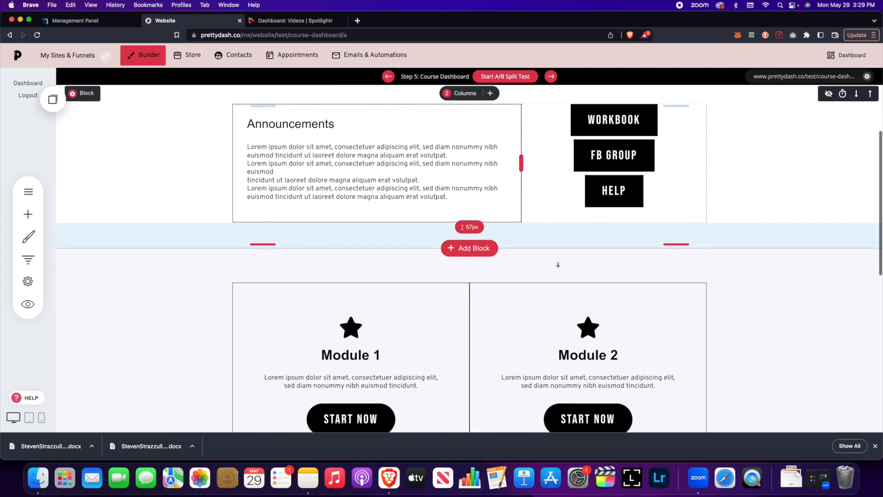
{"action": "scroll", "coordinate": [558, 264], "scroll_direction": "down", "scroll_amount": 1}
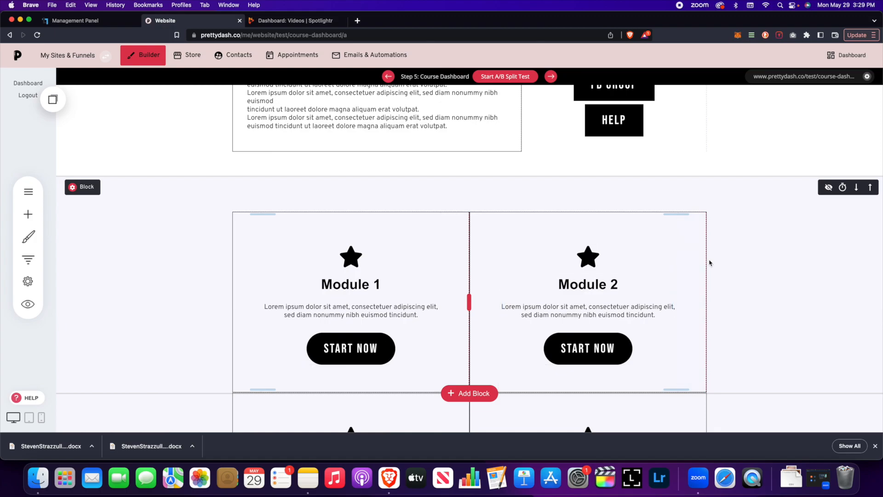
{"action": "scroll", "coordinate": [710, 263], "scroll_direction": "down", "scroll_amount": 9}
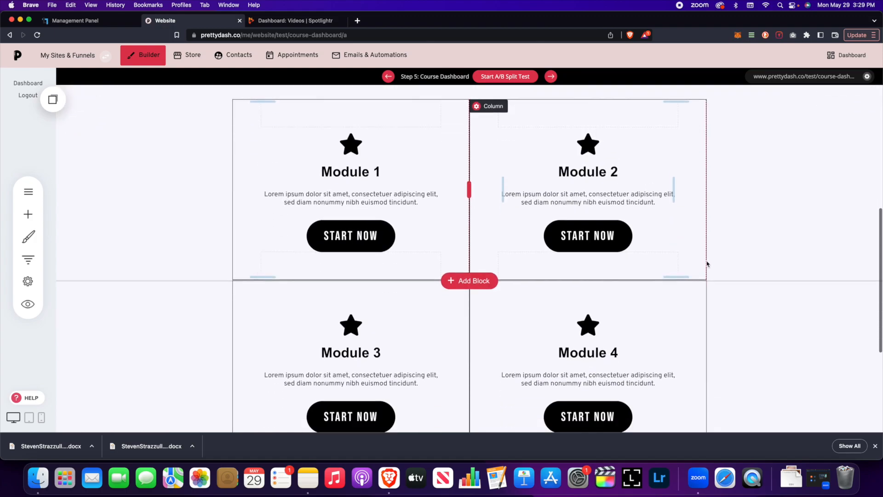
{"action": "scroll", "coordinate": [708, 264], "scroll_direction": "up", "scroll_amount": 5}
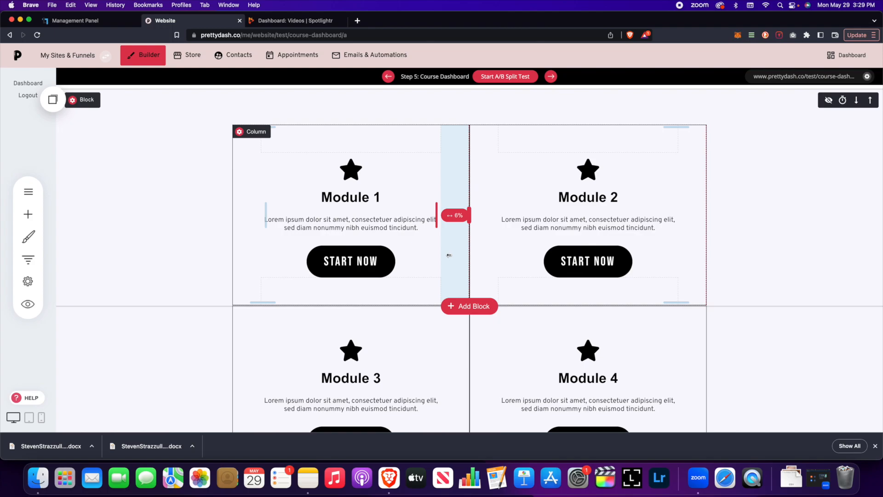
{"action": "scroll", "coordinate": [449, 255], "scroll_direction": "up", "scroll_amount": 5}
{"action": "scroll", "coordinate": [458, 232], "scroll_direction": "down", "scroll_amount": 10}
{"action": "scroll", "coordinate": [455, 234], "scroll_direction": "up", "scroll_amount": 2}
{"action": "scroll", "coordinate": [456, 234], "scroll_direction": "up", "scroll_amount": 10}
{"action": "scroll", "coordinate": [458, 237], "scroll_direction": "down", "scroll_amount": 8}
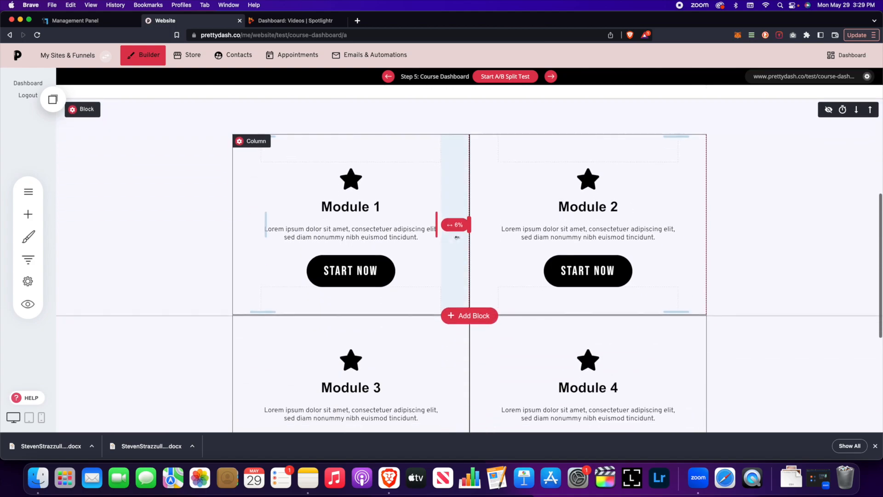
{"action": "scroll", "coordinate": [389, 246], "scroll_direction": "up", "scroll_amount": 5}
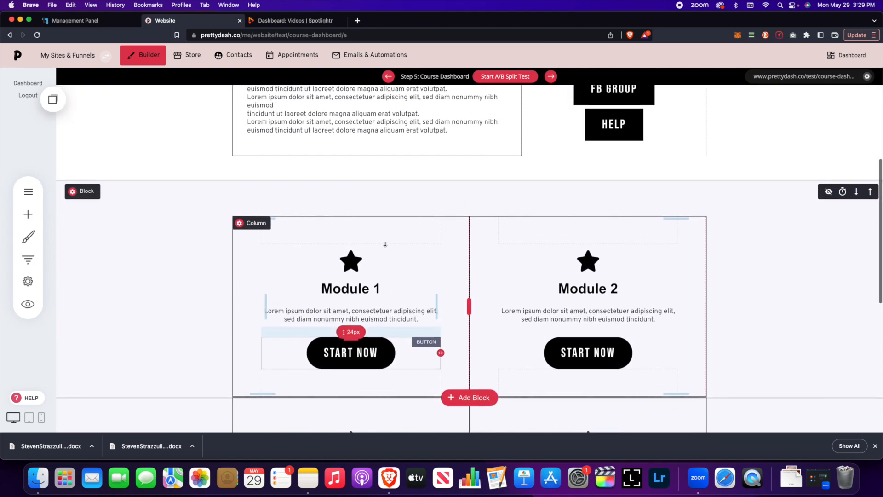
{"action": "scroll", "coordinate": [388, 246], "scroll_direction": "up", "scroll_amount": 3}
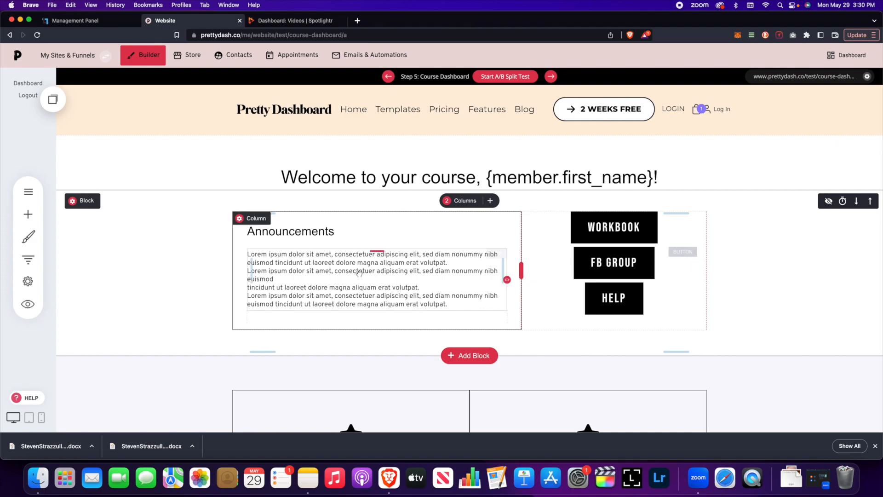
Step: Go to the Test funnel's steps and open Module 1 for editing
{"action": "left_click", "coordinate": [28, 259]}
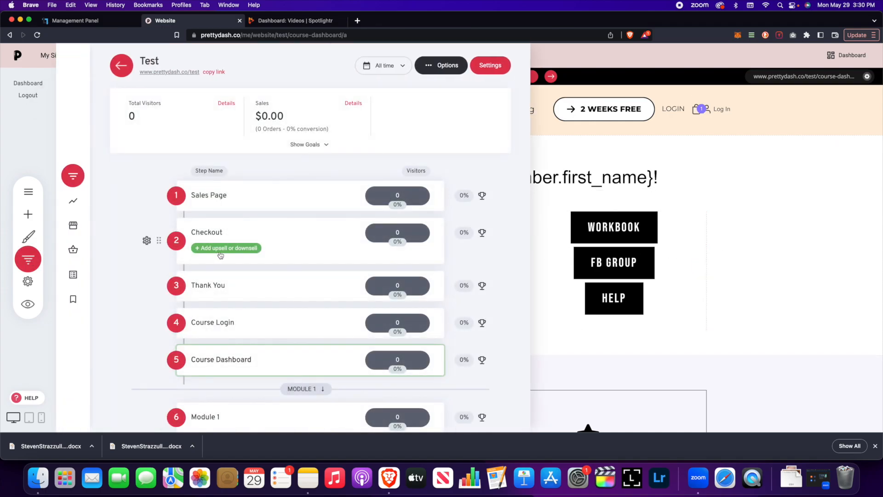
{"action": "scroll", "coordinate": [219, 254], "scroll_direction": "down", "scroll_amount": 5}
{"action": "scroll", "coordinate": [222, 257], "scroll_direction": "down", "scroll_amount": 8}
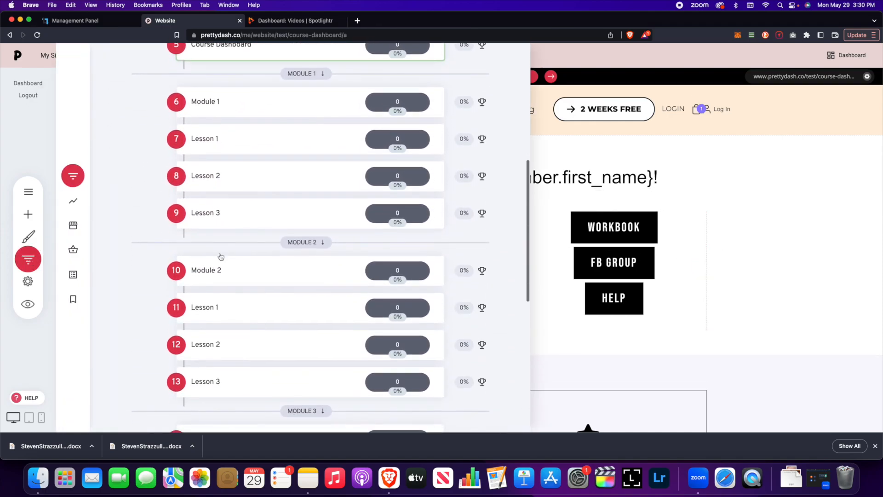
{"action": "scroll", "coordinate": [221, 258], "scroll_direction": "up", "scroll_amount": 3}
{"action": "scroll", "coordinate": [221, 258], "scroll_direction": "up", "scroll_amount": 4}
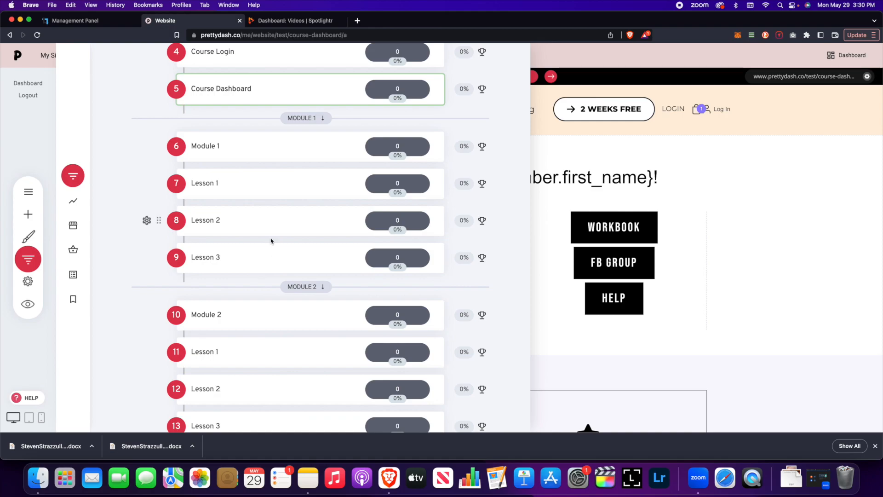
{"action": "left_click", "coordinate": [206, 139]}
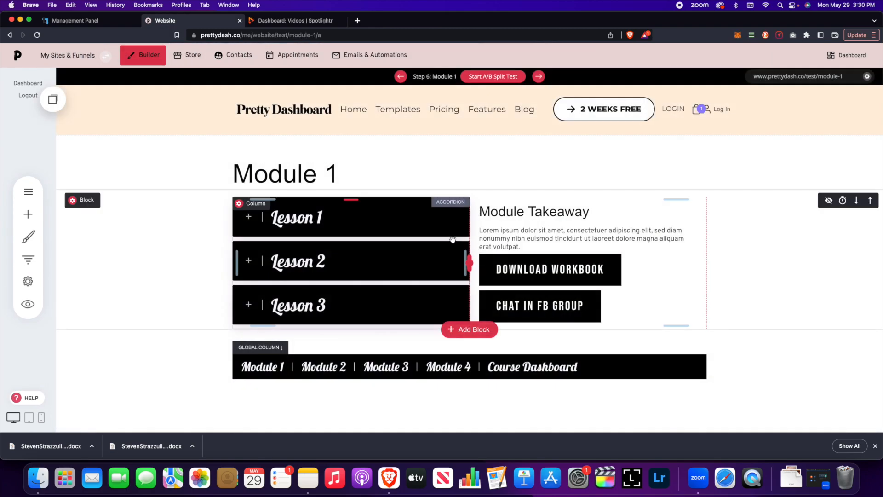
Step: Preview the Module 1 page and expand its Lesson 1 section, then exit the preview
{"action": "scroll", "coordinate": [455, 237], "scroll_direction": "down", "scroll_amount": 3}
{"action": "scroll", "coordinate": [461, 240], "scroll_direction": "up", "scroll_amount": 3}
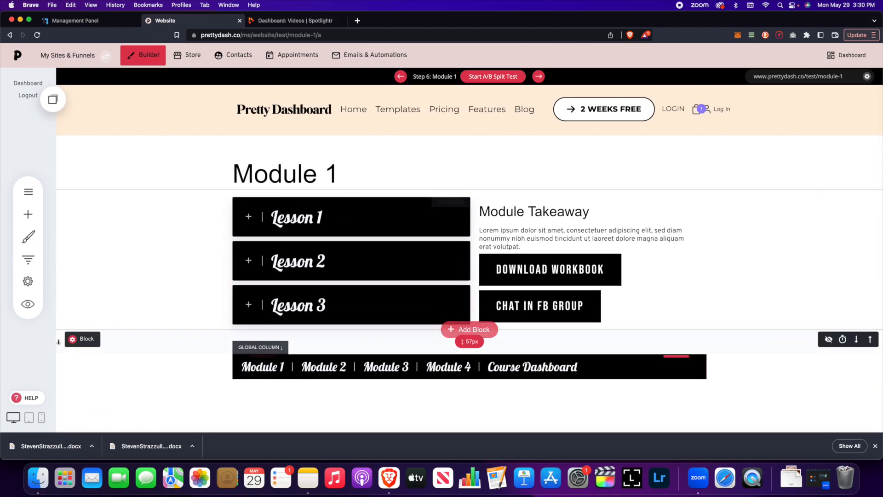
{"action": "left_click", "coordinate": [28, 304]}
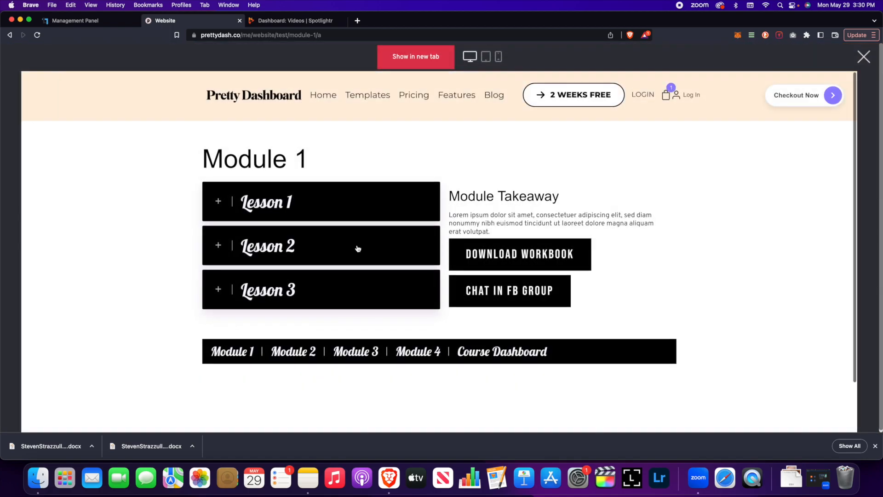
{"action": "scroll", "coordinate": [357, 248], "scroll_direction": "down", "scroll_amount": 1}
{"action": "left_click", "coordinate": [219, 166]}
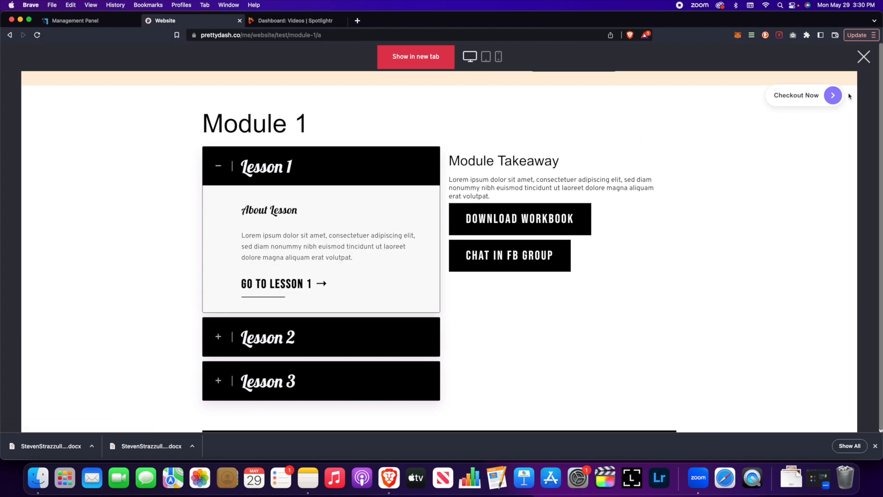
{"action": "left_click", "coordinate": [864, 56]}
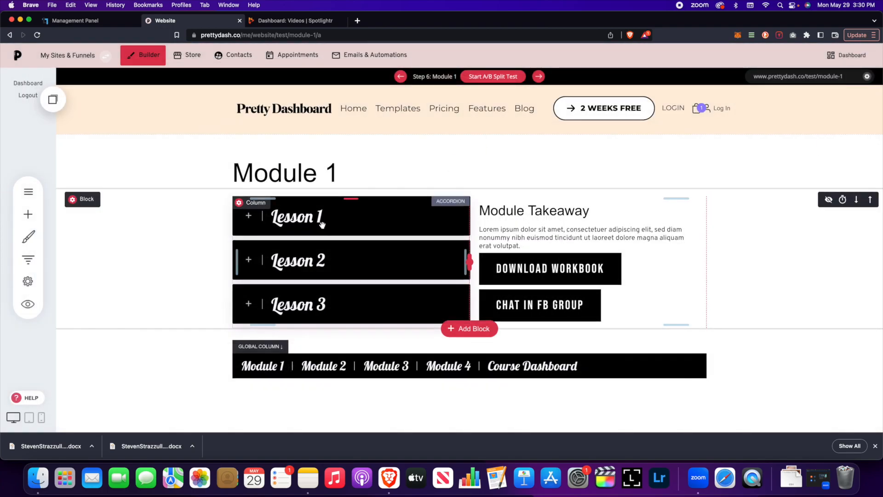
Step: Bring up the Test funnel's list of steps again
{"action": "scroll", "coordinate": [312, 193], "scroll_direction": "down", "scroll_amount": 2}
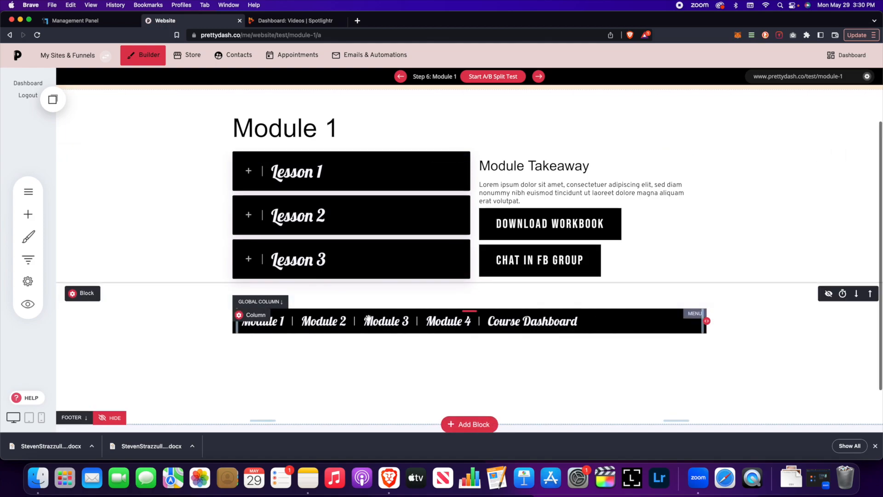
{"action": "scroll", "coordinate": [390, 220], "scroll_direction": "up", "scroll_amount": 2}
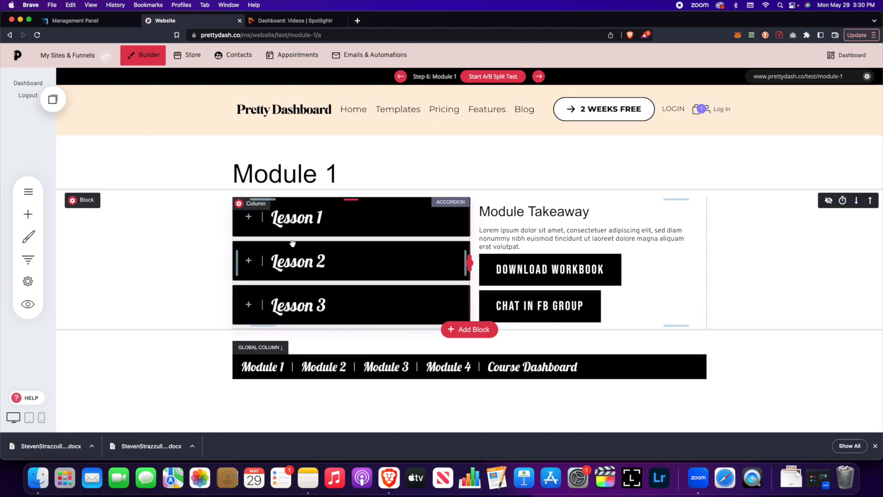
{"action": "left_click", "coordinate": [32, 260]}
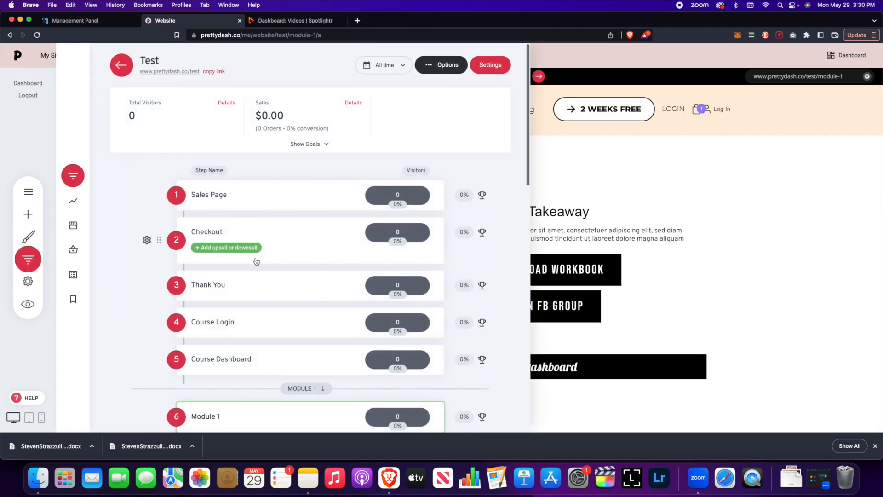
{"action": "scroll", "coordinate": [266, 265], "scroll_direction": "down", "scroll_amount": 6}
{"action": "scroll", "coordinate": [243, 257], "scroll_direction": "down", "scroll_amount": 2}
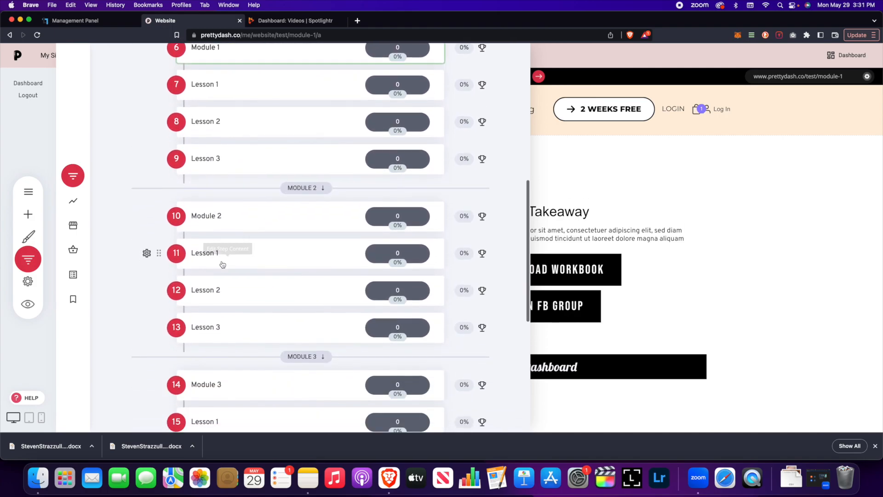
{"action": "scroll", "coordinate": [224, 233], "scroll_direction": "up", "scroll_amount": 1}
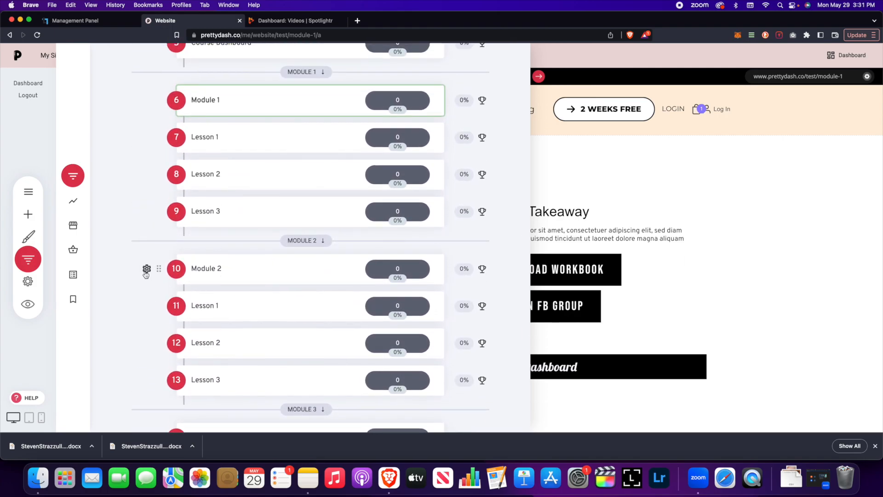
{"action": "scroll", "coordinate": [234, 287], "scroll_direction": "down", "scroll_amount": 2}
{"action": "scroll", "coordinate": [233, 286], "scroll_direction": "up", "scroll_amount": 4}
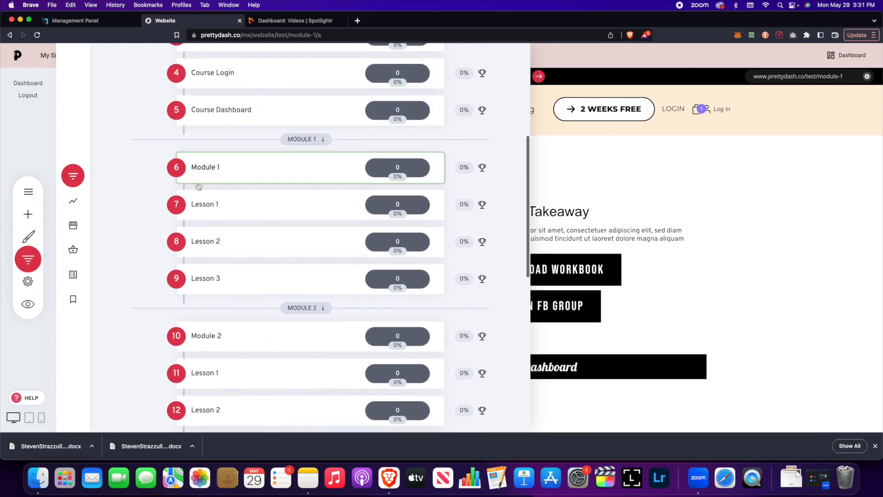
{"action": "left_click", "coordinate": [146, 169]}
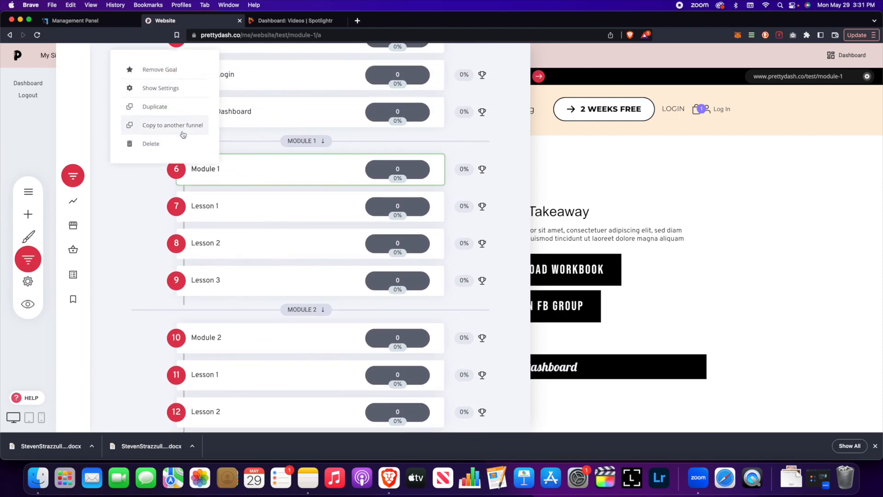
{"action": "left_click", "coordinate": [172, 88]}
{"action": "left_click", "coordinate": [494, 329]}
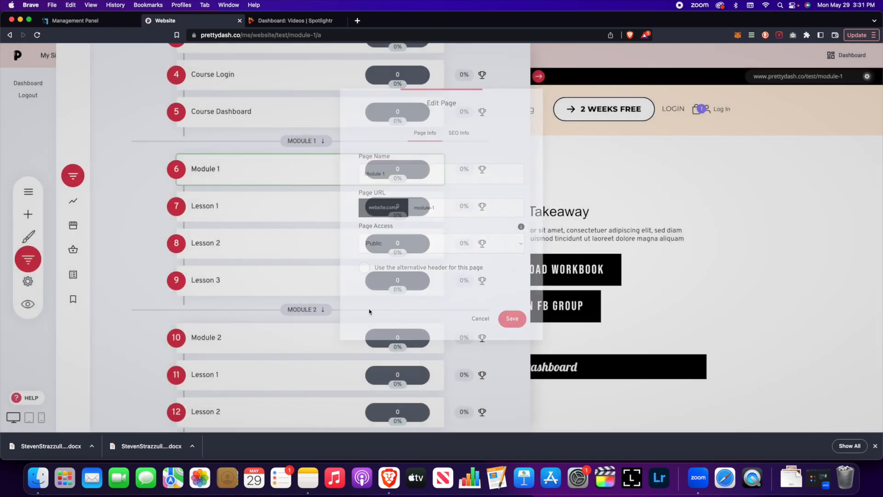
{"action": "scroll", "coordinate": [271, 323], "scroll_direction": "up", "scroll_amount": 1}
{"action": "scroll", "coordinate": [241, 344], "scroll_direction": "down", "scroll_amount": 2}
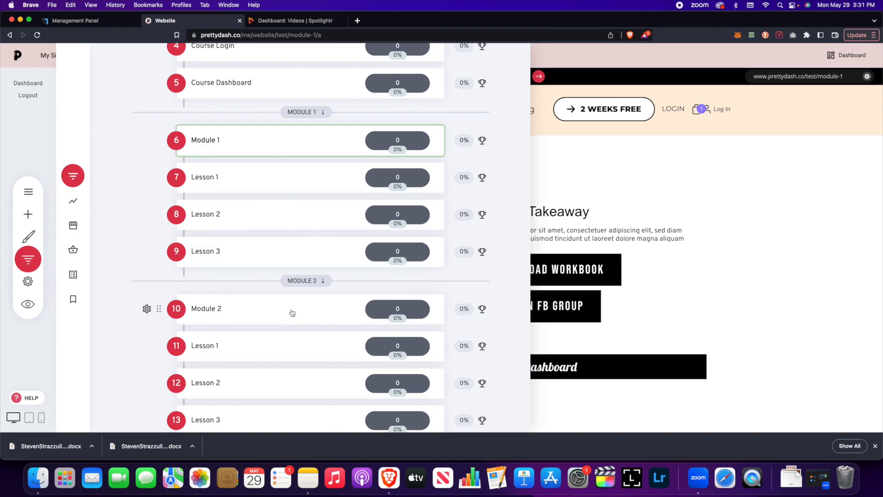
{"action": "scroll", "coordinate": [283, 325], "scroll_direction": "down", "scroll_amount": 8}
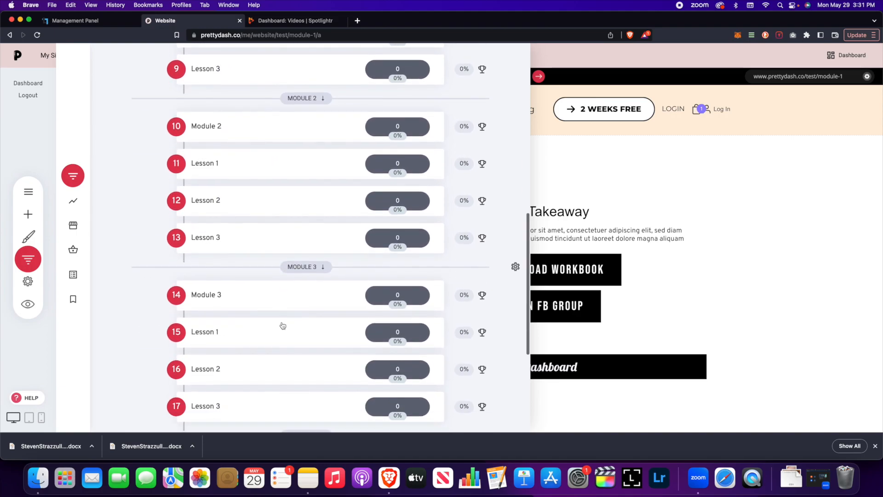
{"action": "scroll", "coordinate": [283, 327], "scroll_direction": "up", "scroll_amount": 8}
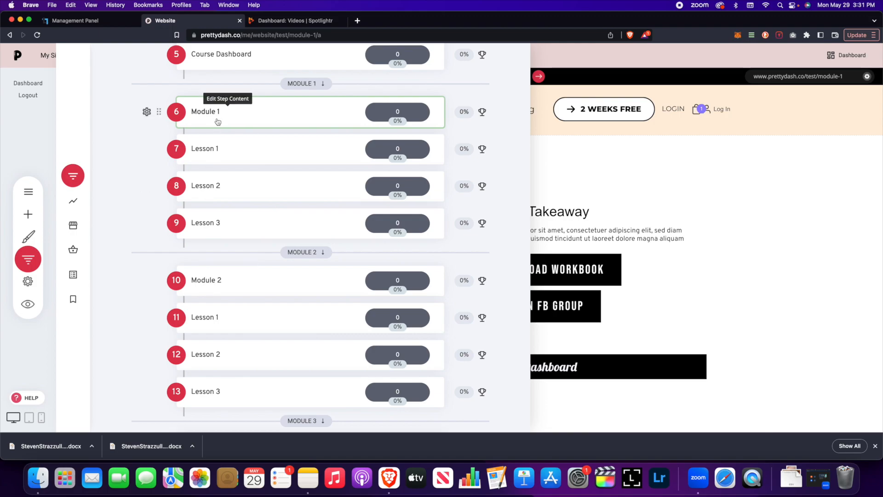
Step: Open Step 7: Lesson 1 and close the Funnels panel to view its video, takeaway and Homework
{"action": "left_click", "coordinate": [208, 152]}
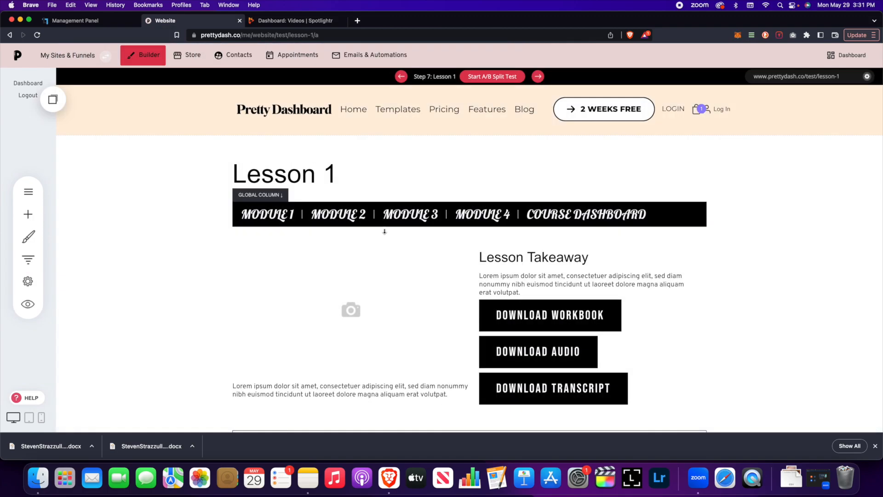
{"action": "scroll", "coordinate": [386, 233], "scroll_direction": "down", "scroll_amount": 4}
{"action": "scroll", "coordinate": [386, 233], "scroll_direction": "up", "scroll_amount": 5}
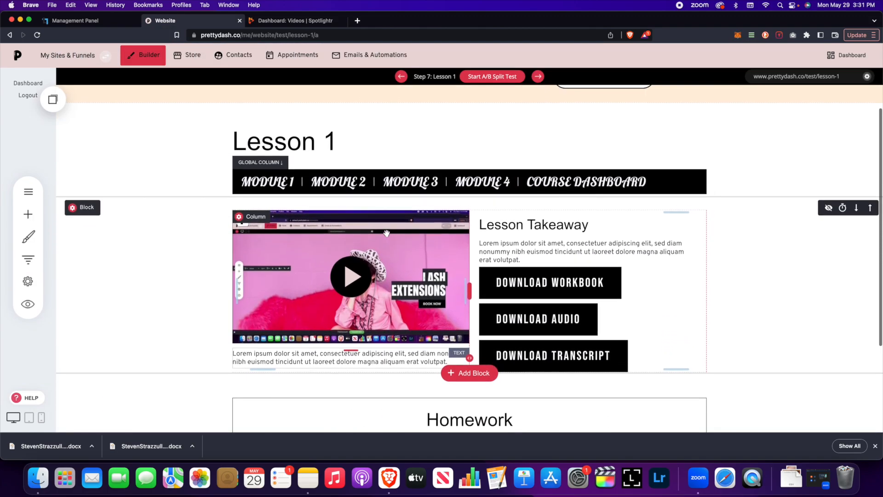
{"action": "scroll", "coordinate": [386, 233], "scroll_direction": "down", "scroll_amount": 2}
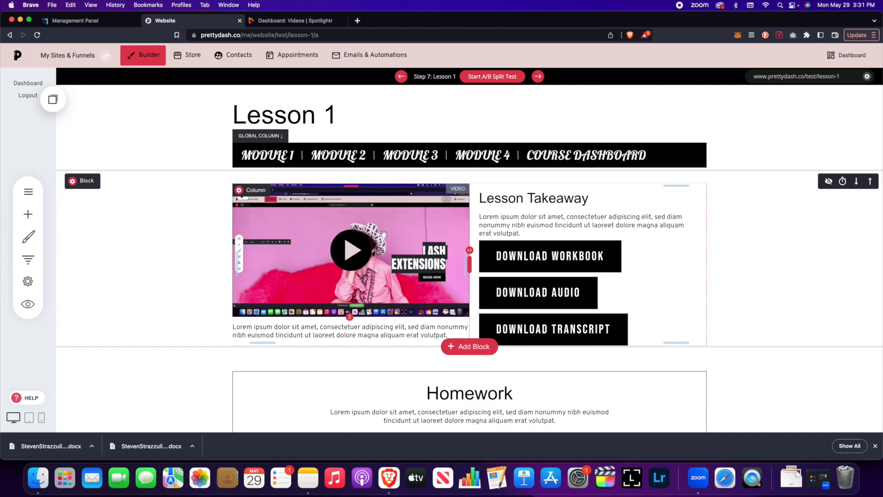
{"action": "left_click", "coordinate": [19, 252]}
{"action": "scroll", "coordinate": [154, 257], "scroll_direction": "down", "scroll_amount": 5}
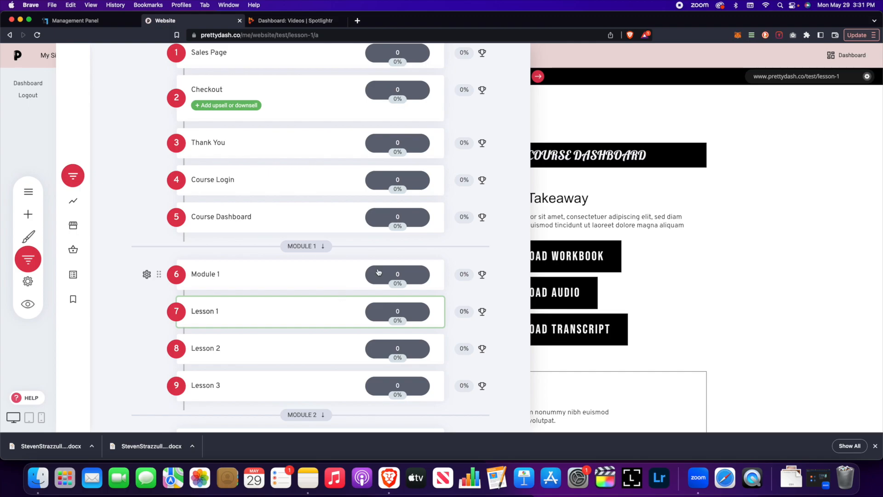
{"action": "left_click", "coordinate": [682, 237]}
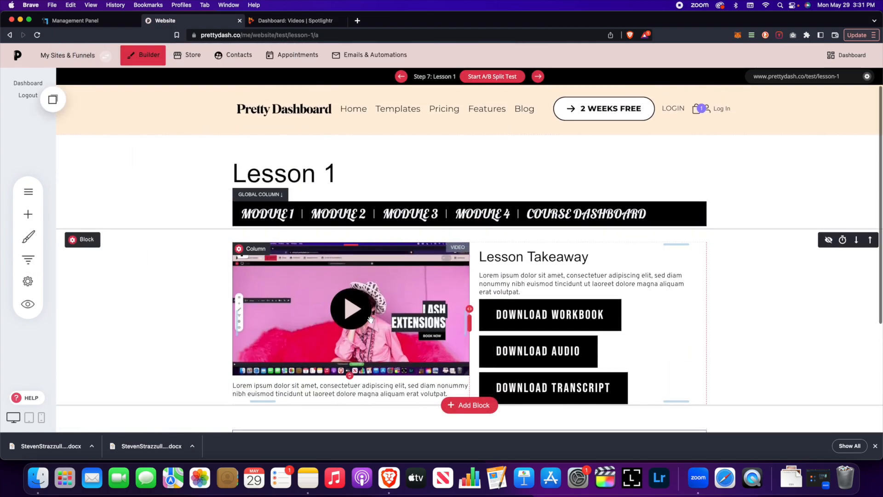
{"action": "scroll", "coordinate": [371, 309], "scroll_direction": "down", "scroll_amount": 3}
{"action": "scroll", "coordinate": [371, 308], "scroll_direction": "up", "scroll_amount": 3}
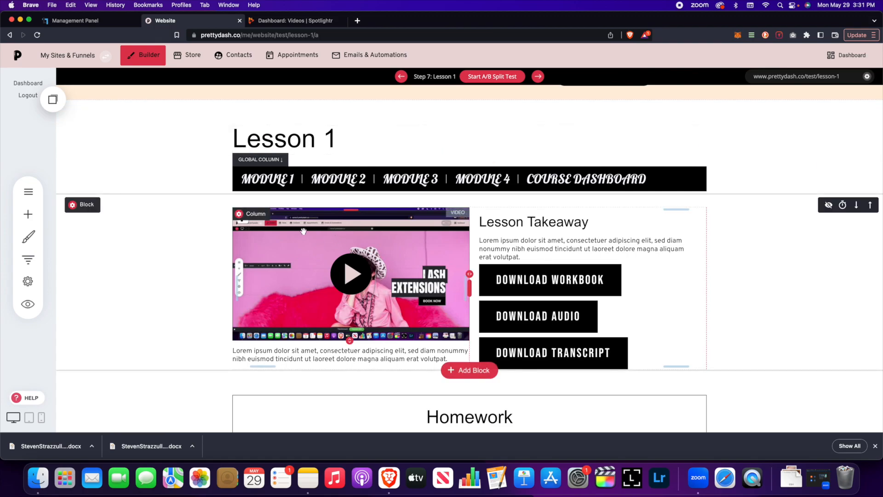
{"action": "scroll", "coordinate": [303, 232], "scroll_direction": "up", "scroll_amount": 1}
{"action": "scroll", "coordinate": [305, 234], "scroll_direction": "down", "scroll_amount": 1}
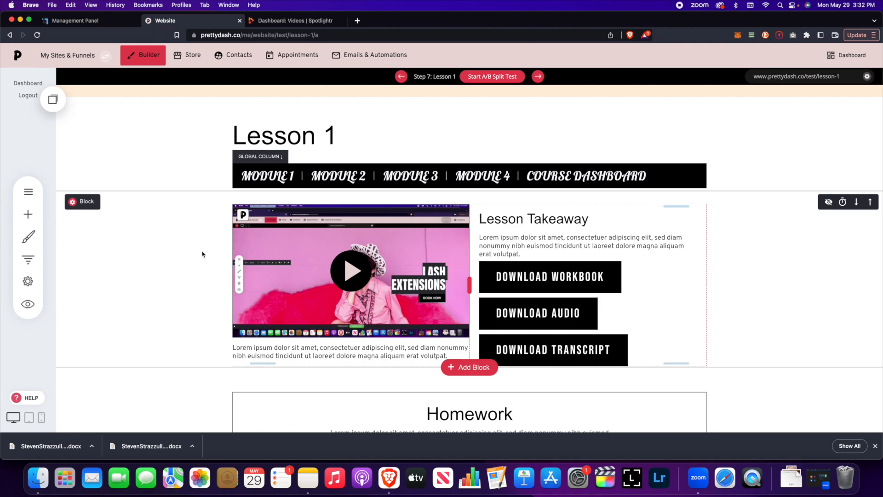
{"action": "left_click", "coordinate": [297, 21]}
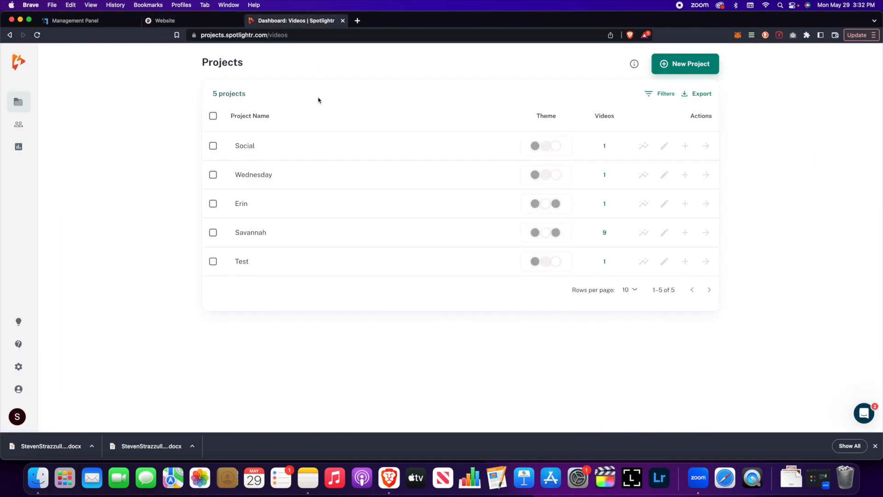
{"action": "scroll", "coordinate": [313, 123], "scroll_direction": "down", "scroll_amount": 1}
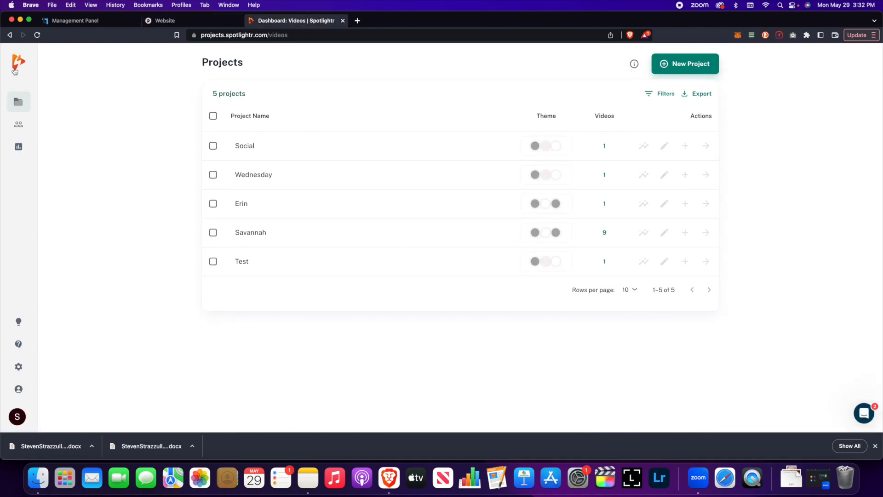
{"action": "left_click", "coordinate": [196, 24]}
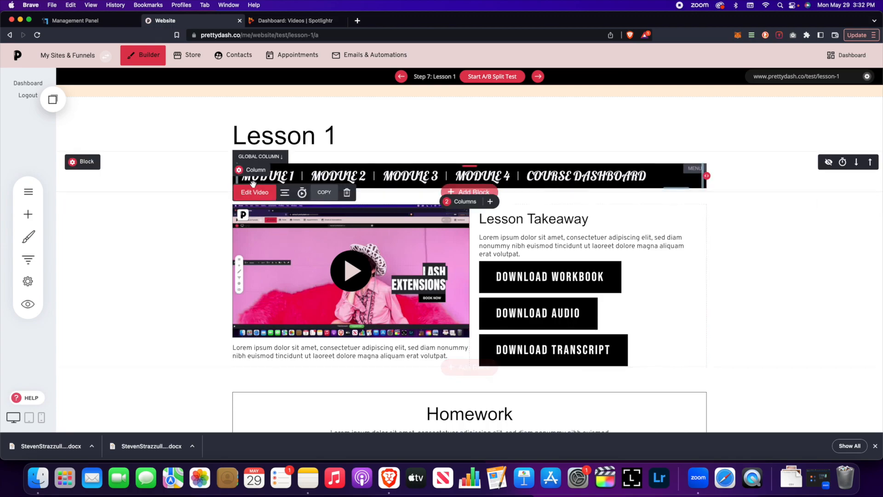
{"action": "left_click", "coordinate": [264, 197]}
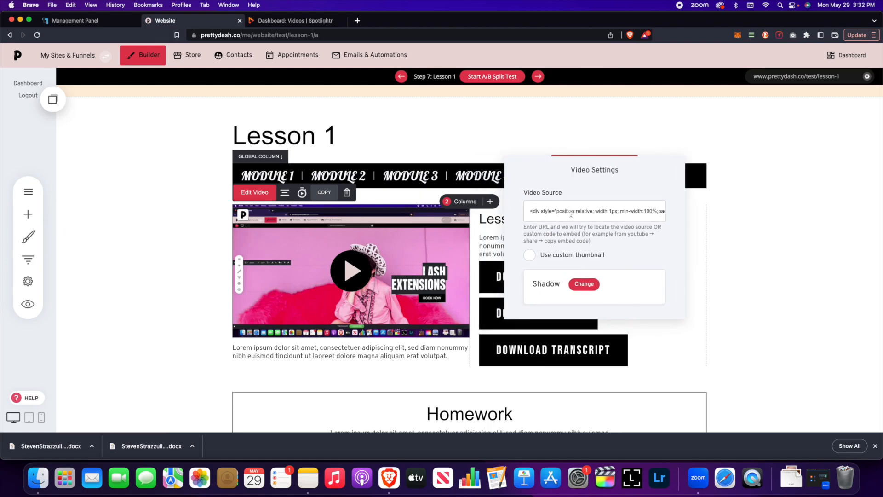
{"action": "left_click_drag", "start_coordinate": [532, 210], "coordinate": [678, 214]}
{"action": "left_click", "coordinate": [790, 208]}
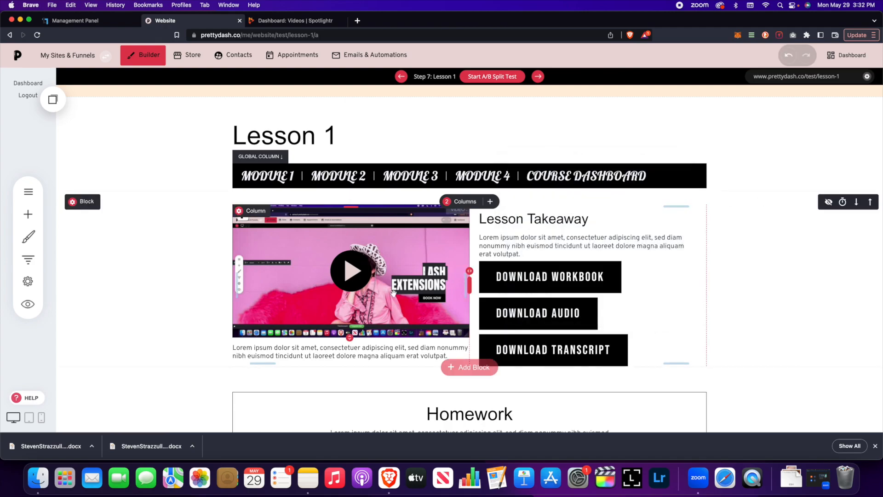
{"action": "scroll", "coordinate": [338, 266], "scroll_direction": "down", "scroll_amount": 1}
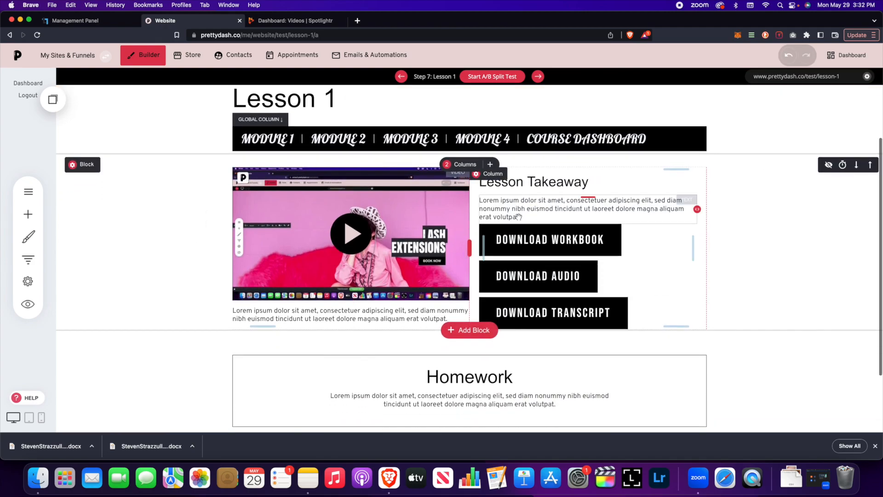
{"action": "left_click", "coordinate": [530, 237]}
{"action": "left_click", "coordinate": [514, 214]}
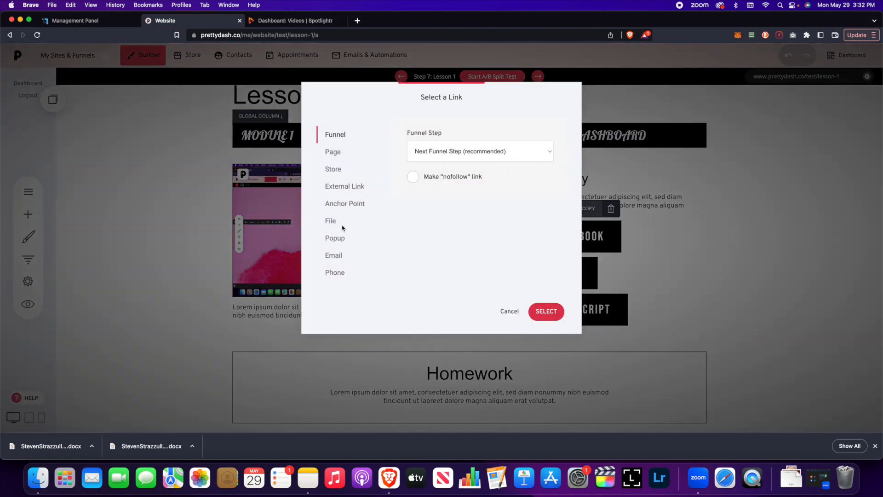
{"action": "left_click", "coordinate": [510, 316]}
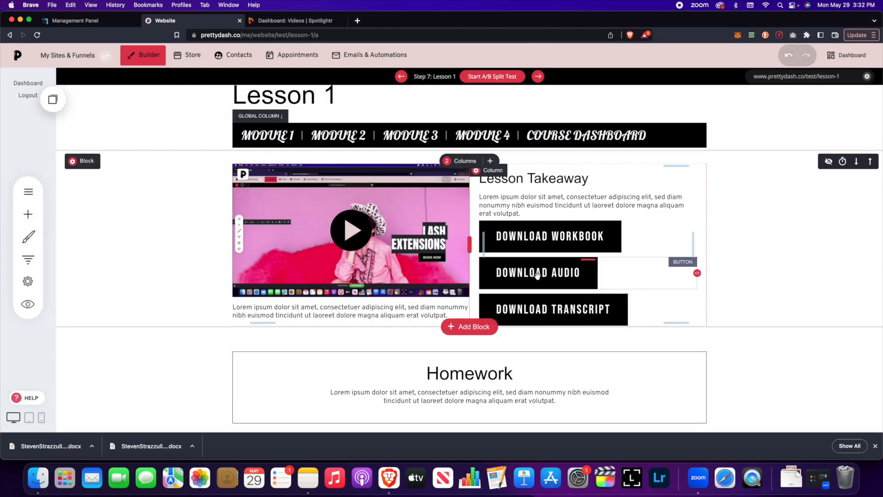
{"action": "scroll", "coordinate": [584, 310], "scroll_direction": "down", "scroll_amount": 3}
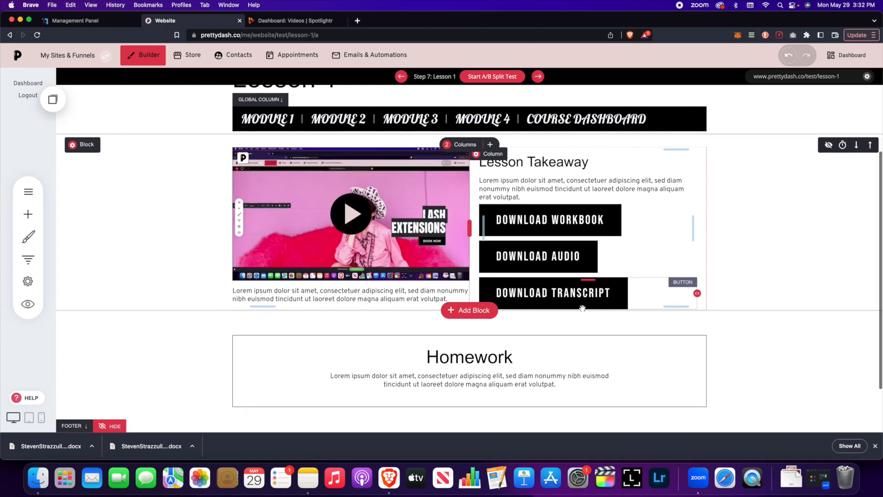
{"action": "scroll", "coordinate": [462, 316], "scroll_direction": "up", "scroll_amount": 2}
Step: Drop a Button into the Homework block, label it NEXT LESSON, and link it to Next Funnel Step
{"action": "scroll", "coordinate": [462, 315], "scroll_direction": "down", "scroll_amount": 2}
{"action": "left_click", "coordinate": [33, 219]}
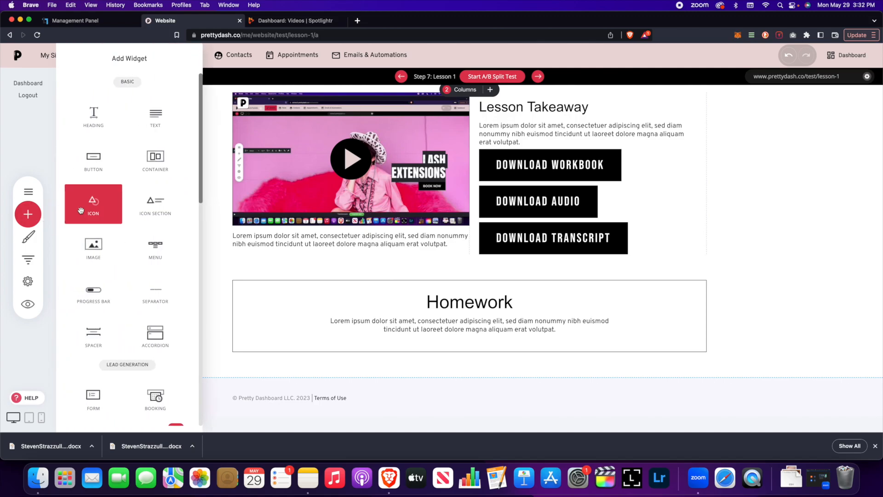
{"action": "left_click_drag", "start_coordinate": [94, 159], "coordinate": [463, 351]}
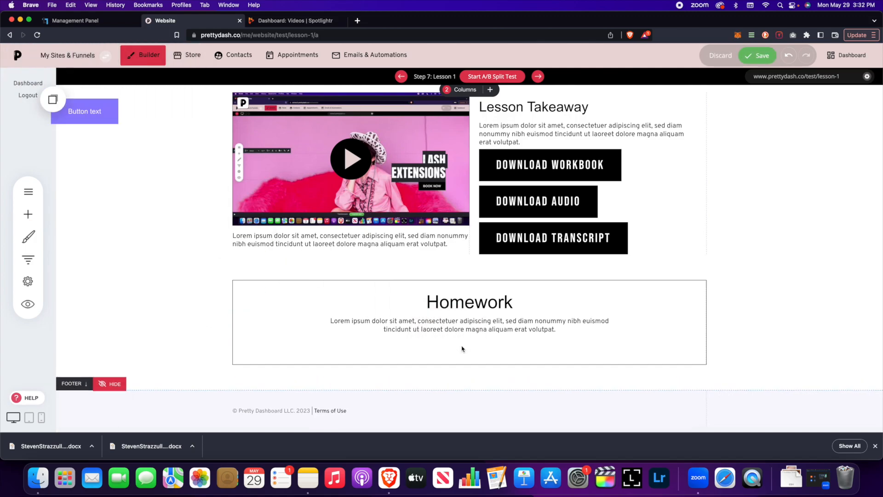
{"action": "left_click", "coordinate": [177, 305]}
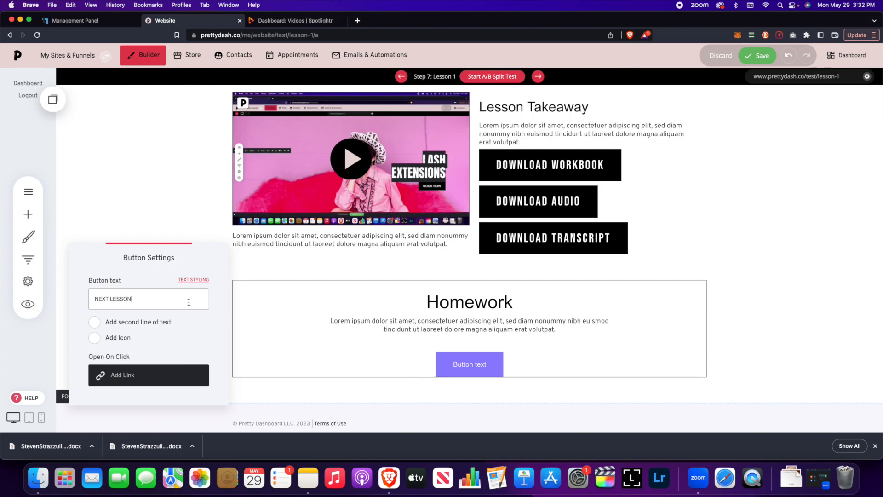
{"action": "left_click", "coordinate": [146, 368]}
{"action": "left_click_drag", "start_coordinate": [456, 107], "coordinate": [679, 93]}
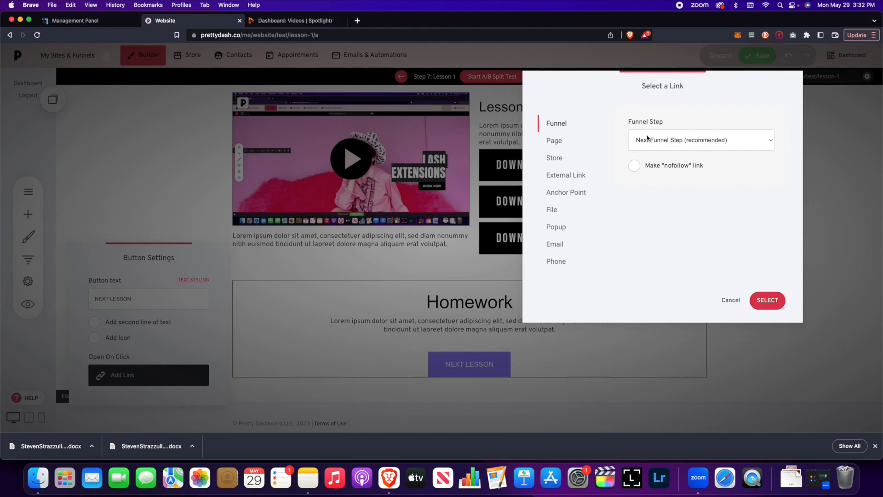
{"action": "left_click", "coordinate": [768, 301]}
{"action": "left_click", "coordinate": [533, 348]}
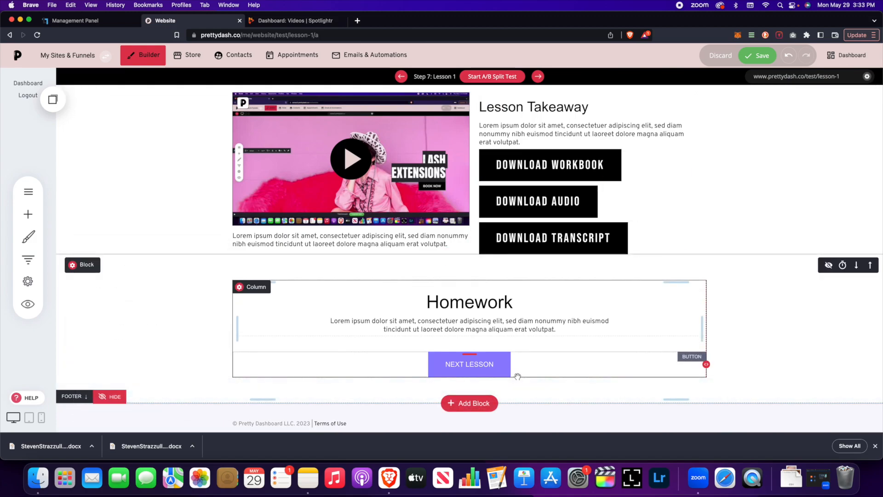
Step: Save the Lesson 1 page and reopen it from the funnel steps list
{"action": "left_click", "coordinate": [757, 55]}
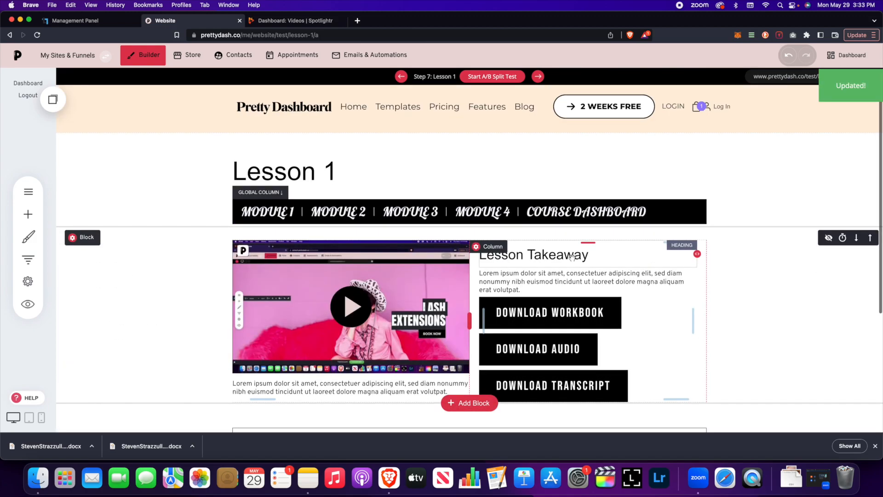
{"action": "scroll", "coordinate": [552, 248], "scroll_direction": "down", "scroll_amount": 2}
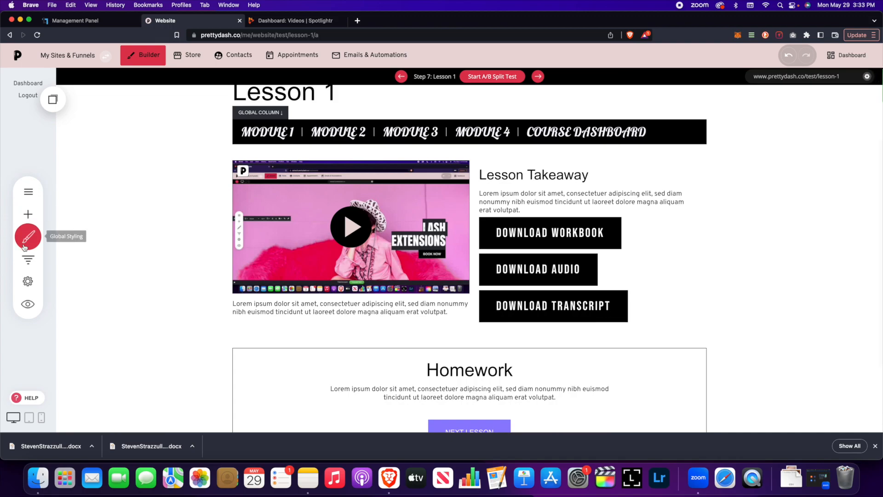
{"action": "left_click", "coordinate": [28, 259]}
{"action": "scroll", "coordinate": [245, 278], "scroll_direction": "down", "scroll_amount": 5}
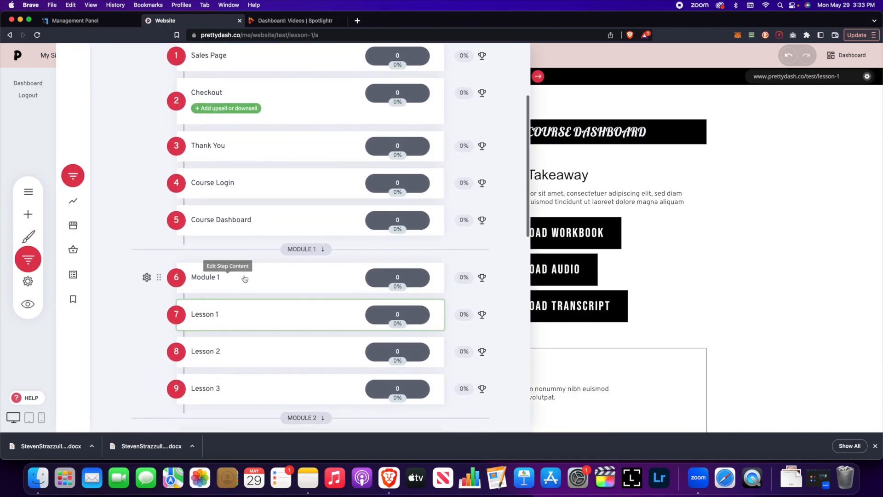
{"action": "scroll", "coordinate": [245, 279], "scroll_direction": "down", "scroll_amount": 1}
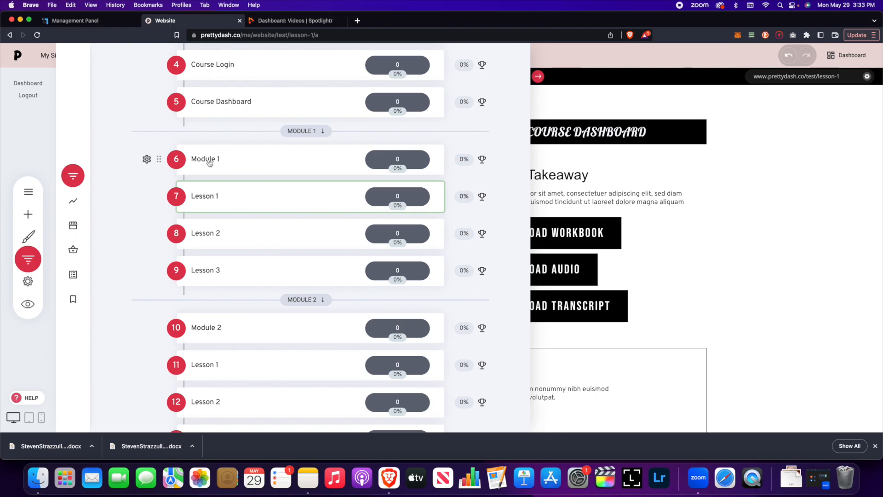
{"action": "scroll", "coordinate": [237, 329], "scroll_direction": "down", "scroll_amount": 5}
{"action": "scroll", "coordinate": [238, 330], "scroll_direction": "down", "scroll_amount": 2}
{"action": "scroll", "coordinate": [238, 330], "scroll_direction": "up", "scroll_amount": 6}
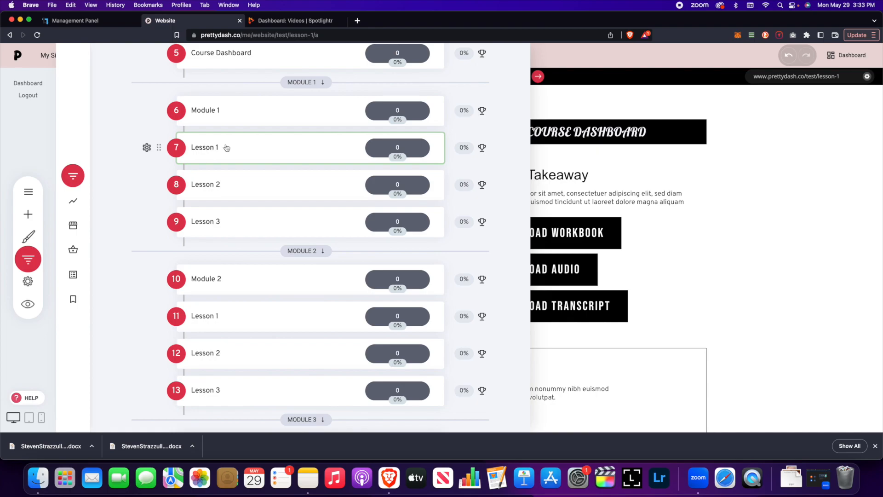
{"action": "left_click", "coordinate": [704, 238]}
{"action": "scroll", "coordinate": [418, 309], "scroll_direction": "up", "scroll_amount": 3}
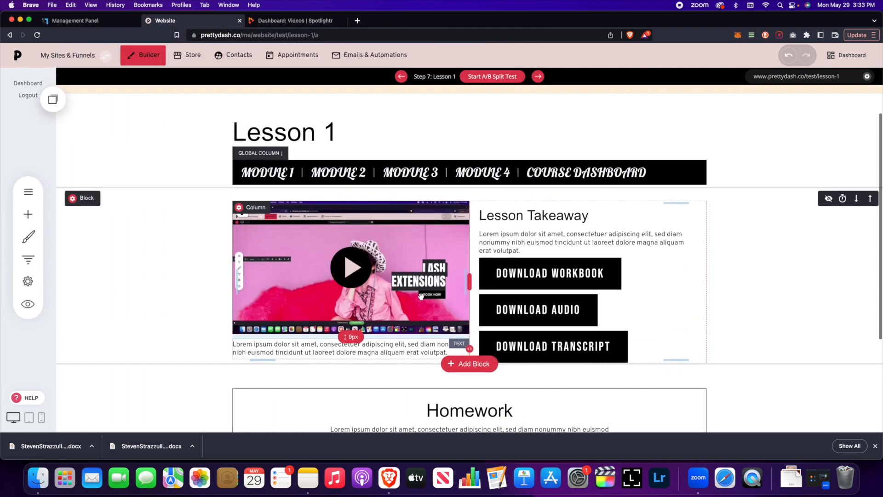
{"action": "scroll", "coordinate": [394, 297], "scroll_direction": "down", "scroll_amount": 2}
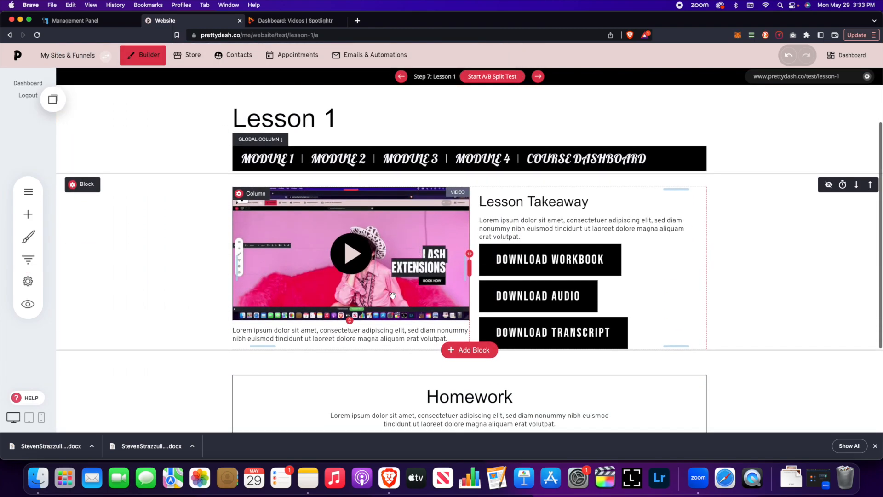
{"action": "scroll", "coordinate": [391, 295], "scroll_direction": "up", "scroll_amount": 2}
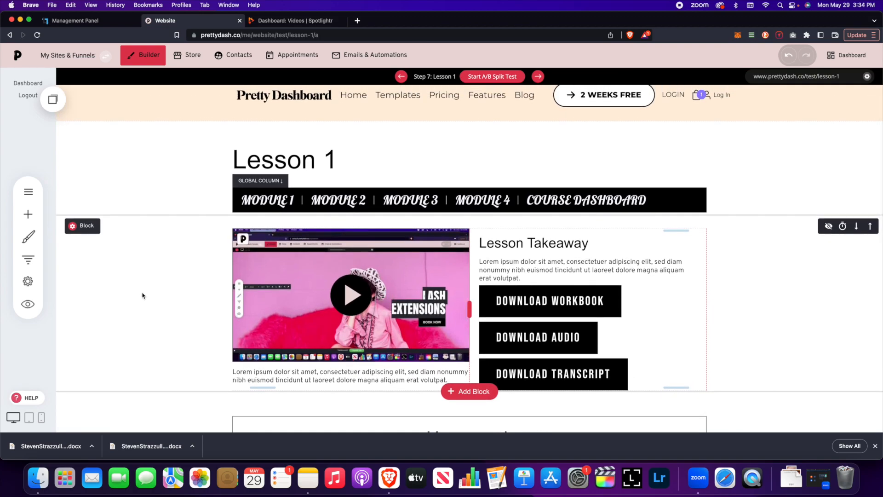
Step: Open the Course Dashboard step from the Test funnel's steps
{"action": "left_click", "coordinate": [29, 263]}
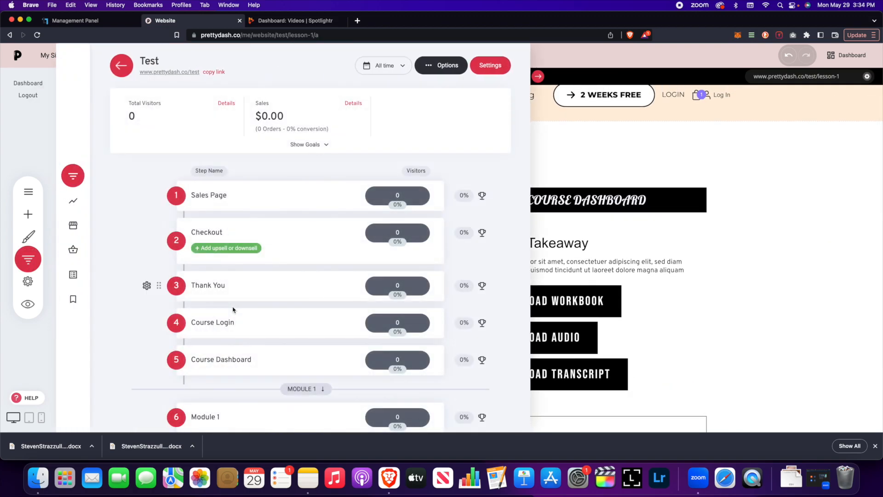
{"action": "scroll", "coordinate": [237, 310], "scroll_direction": "down", "scroll_amount": 4}
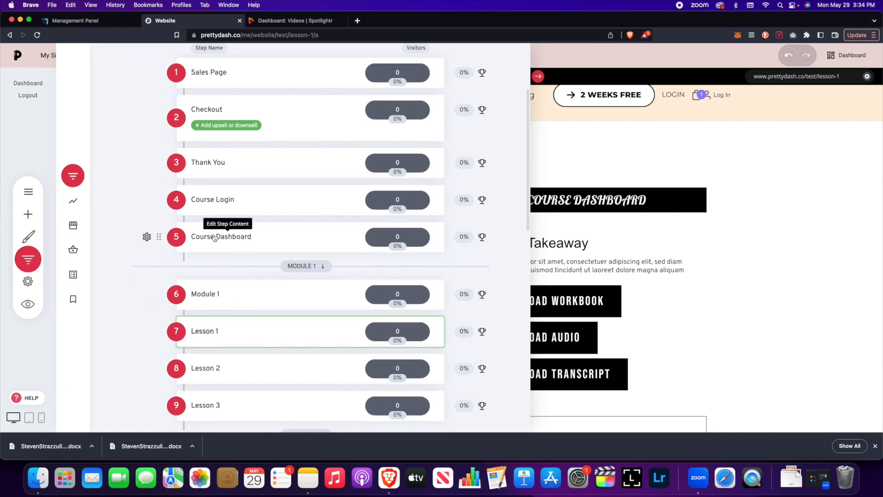
{"action": "left_click", "coordinate": [214, 237]}
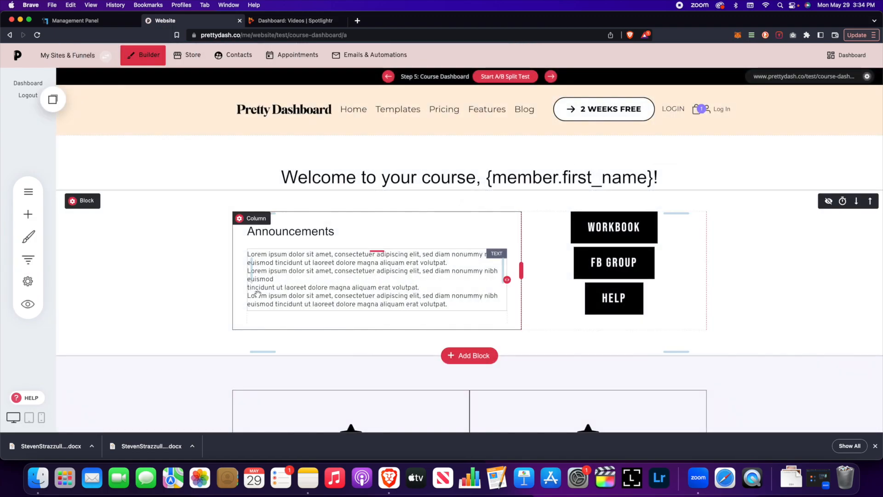
Step: Link Module 1's START NOW button to the Module 1 funnel step
{"action": "scroll", "coordinate": [257, 293], "scroll_direction": "down", "scroll_amount": 3}
{"action": "scroll", "coordinate": [258, 293], "scroll_direction": "down", "scroll_amount": 5}
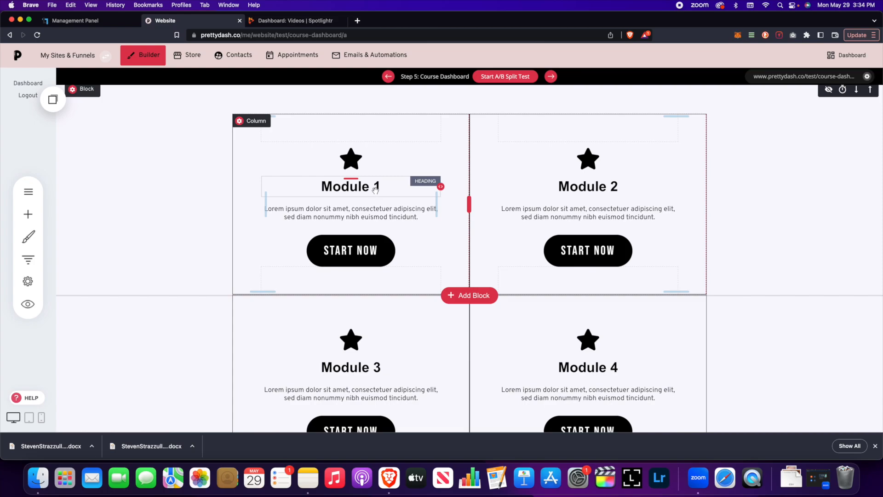
{"action": "left_click", "coordinate": [341, 253]}
{"action": "left_click", "coordinate": [297, 223]}
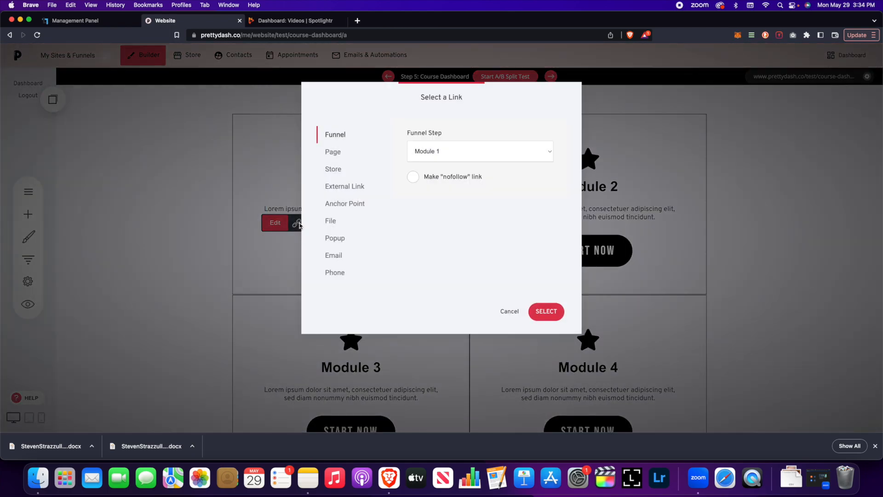
{"action": "left_click_drag", "start_coordinate": [454, 115], "coordinate": [656, 148]}
{"action": "left_click", "coordinate": [713, 153]}
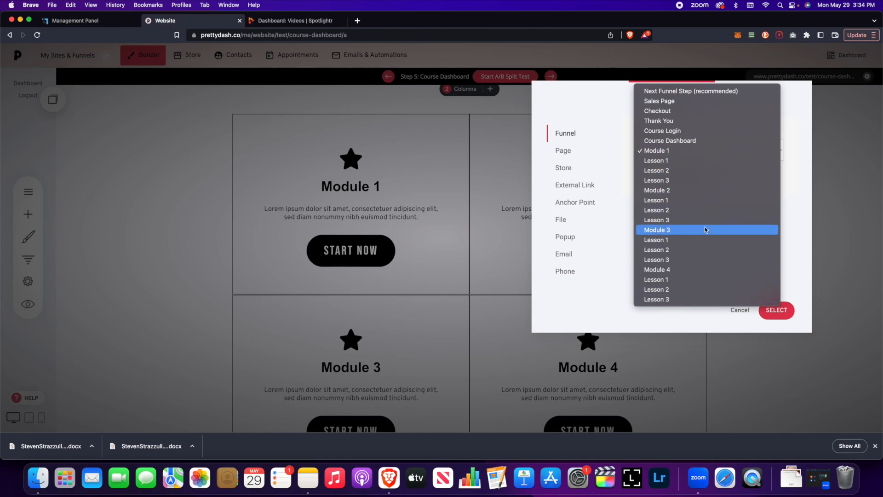
{"action": "left_click", "coordinate": [675, 151]}
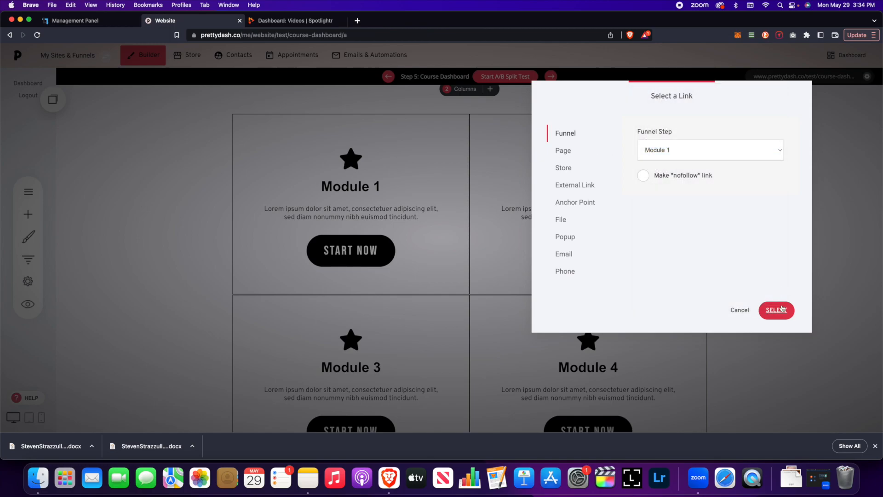
{"action": "left_click", "coordinate": [776, 310]}
Step: Link Module 2's START NOW button to the Module 2 funnel step
{"action": "left_click", "coordinate": [532, 224]}
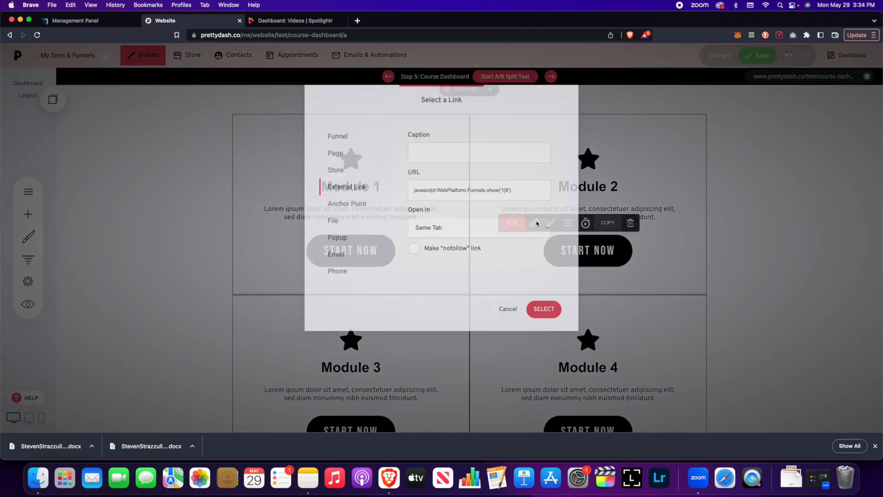
{"action": "left_click", "coordinate": [335, 131]}
{"action": "left_click", "coordinate": [504, 155]}
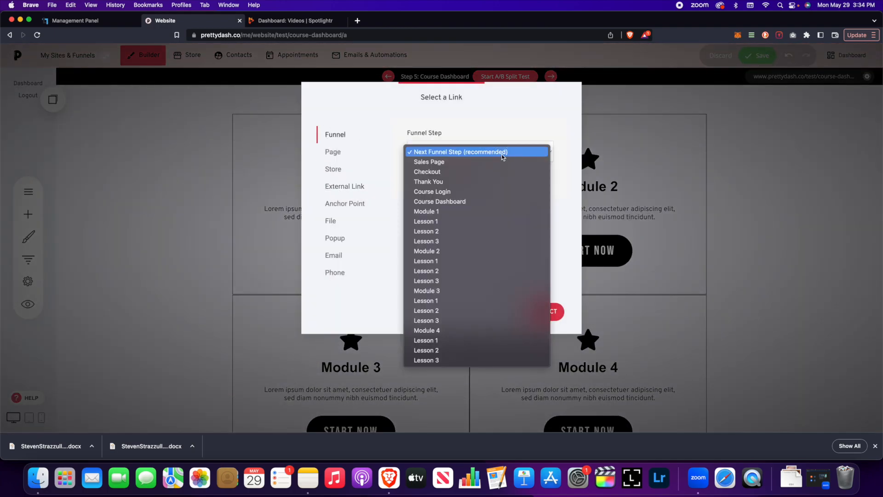
{"action": "left_click", "coordinate": [471, 252]}
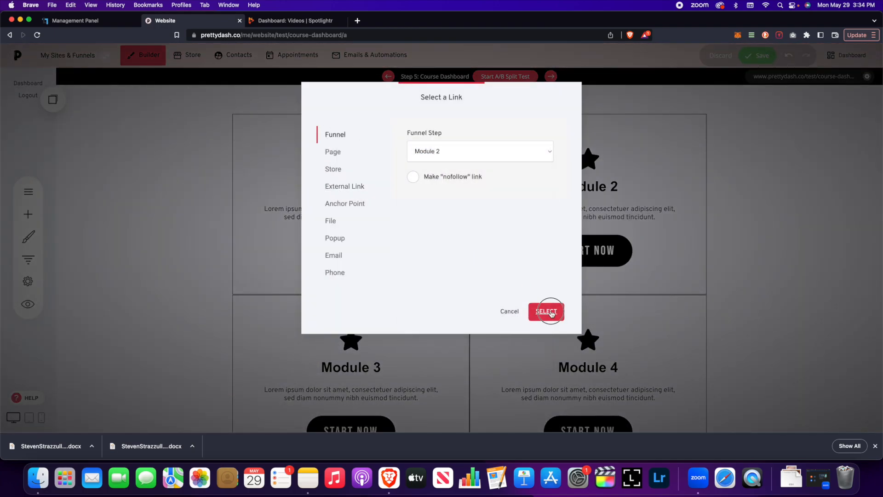
{"action": "left_click", "coordinate": [554, 312]}
{"action": "scroll", "coordinate": [325, 306], "scroll_direction": "down", "scroll_amount": 5}
Step: Link Module 3's START NOW button to the Module 3 funnel step
{"action": "left_click", "coordinate": [333, 270]}
{"action": "left_click", "coordinate": [297, 238]}
{"action": "left_click", "coordinate": [335, 134]}
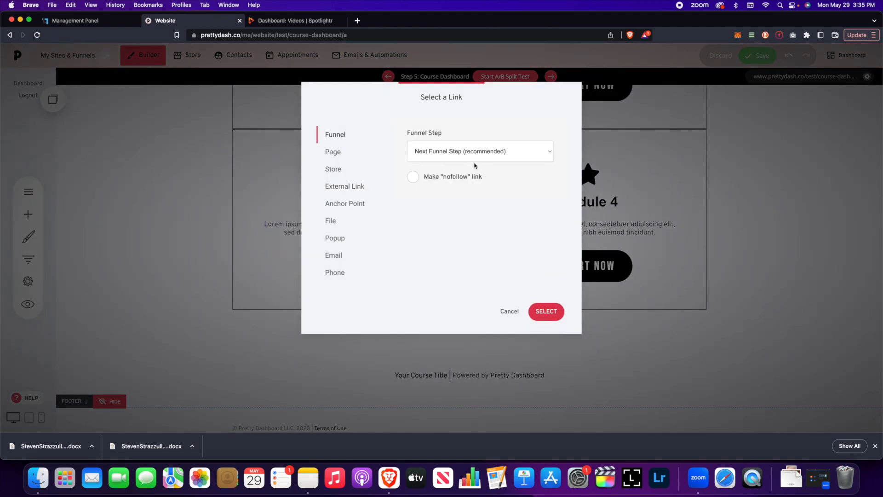
{"action": "left_click", "coordinate": [481, 153]}
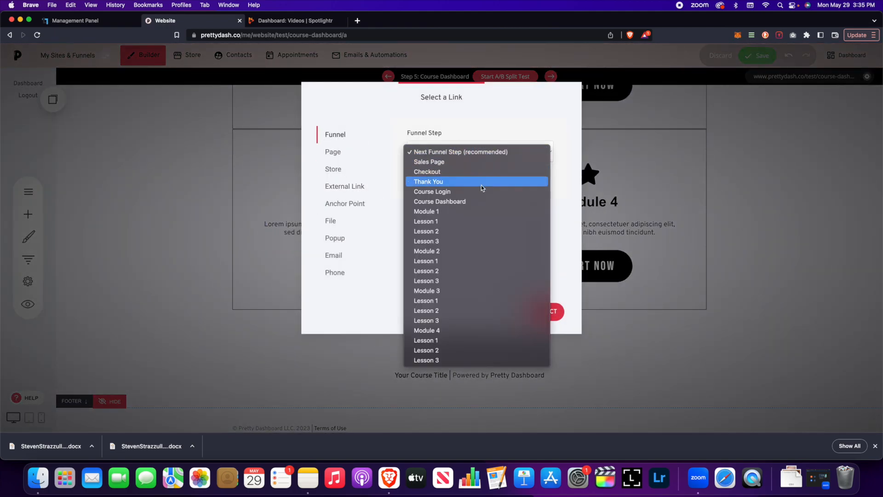
{"action": "left_click", "coordinate": [450, 291]}
{"action": "left_click", "coordinate": [552, 312]}
Step: Link Module 4's START NOW button to the Module 4 funnel step
{"action": "left_click", "coordinate": [577, 272]}
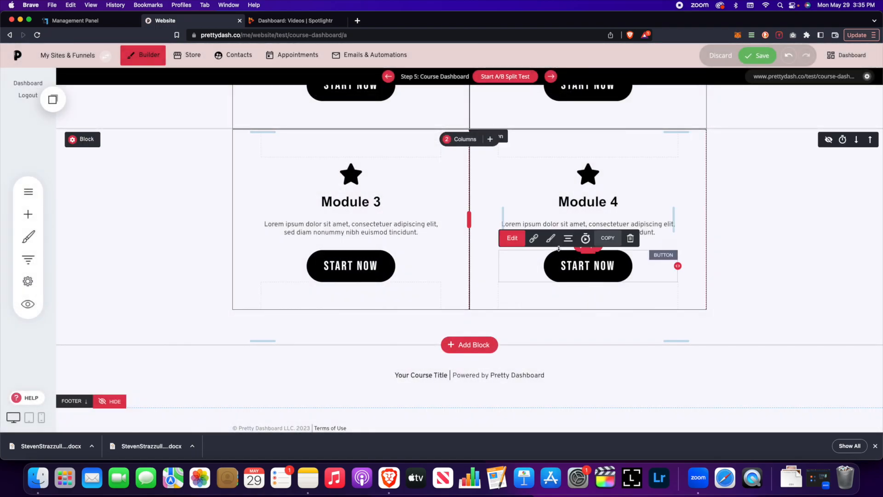
{"action": "left_click", "coordinate": [534, 238]}
{"action": "left_click", "coordinate": [349, 138]}
{"action": "left_click", "coordinate": [481, 152]}
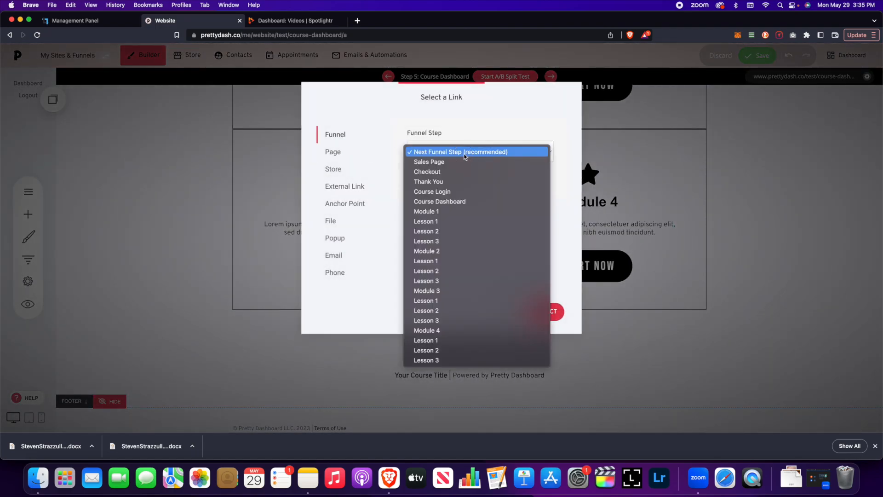
{"action": "left_click", "coordinate": [476, 330]}
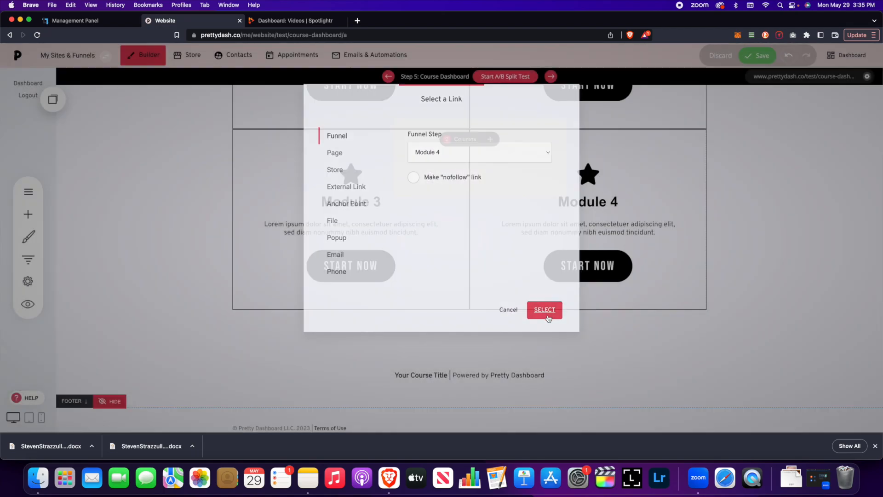
{"action": "left_click", "coordinate": [534, 313]}
{"action": "scroll", "coordinate": [444, 218], "scroll_direction": "up", "scroll_amount": 6}
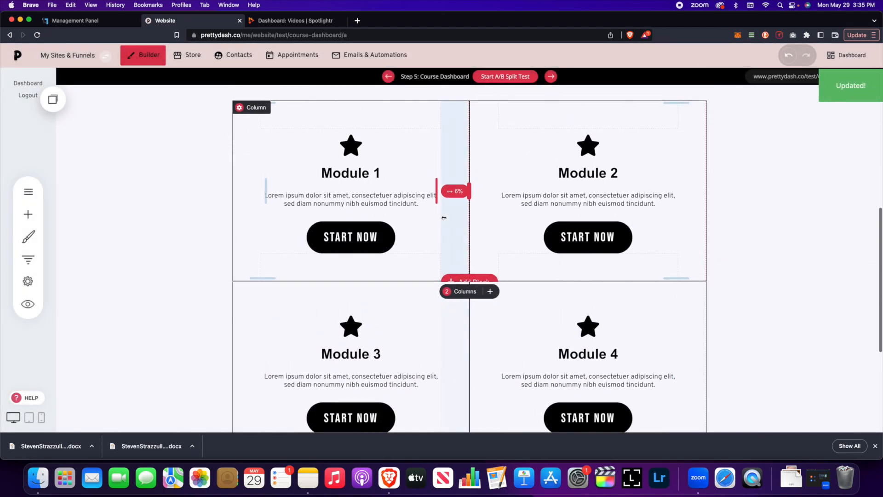
{"action": "scroll", "coordinate": [444, 217], "scroll_direction": "down", "scroll_amount": 4}
{"action": "scroll", "coordinate": [444, 217], "scroll_direction": "down", "scroll_amount": 2}
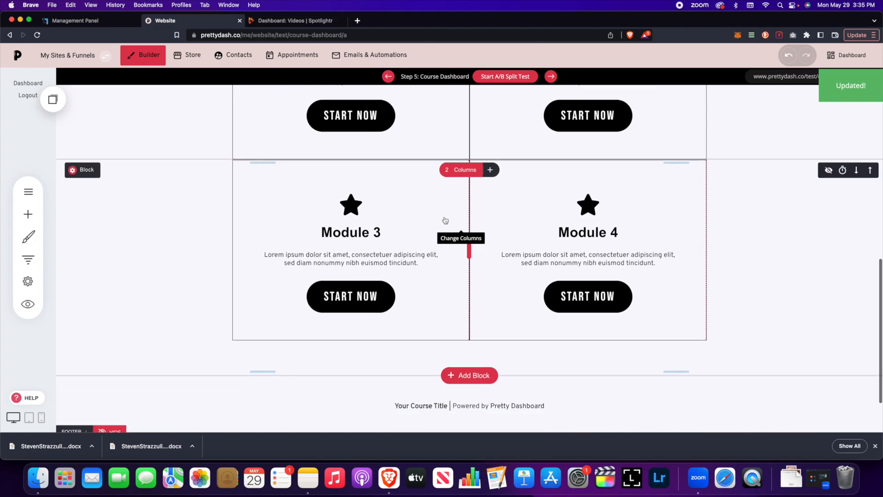
{"action": "scroll", "coordinate": [443, 220], "scroll_direction": "up", "scroll_amount": 4}
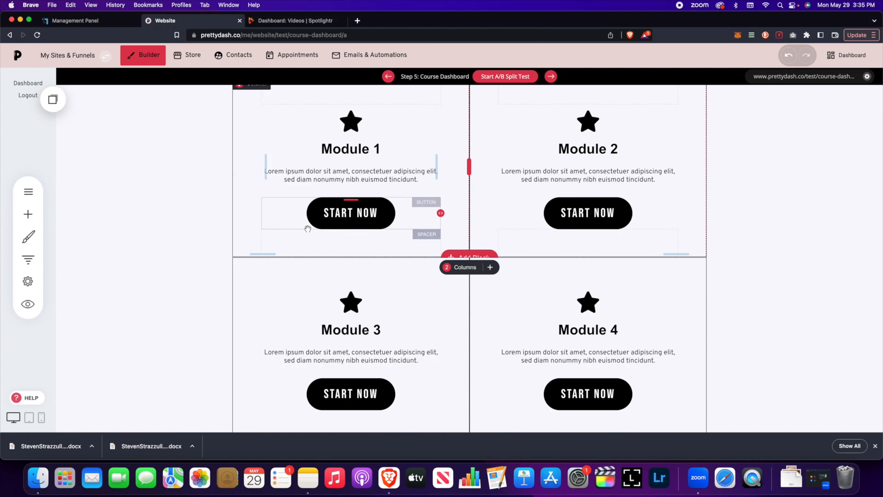
Step: Confirm Module 1's button still targets Module 1, then show the funnel steps list
{"action": "left_click", "coordinate": [334, 212]}
{"action": "left_click", "coordinate": [297, 185]}
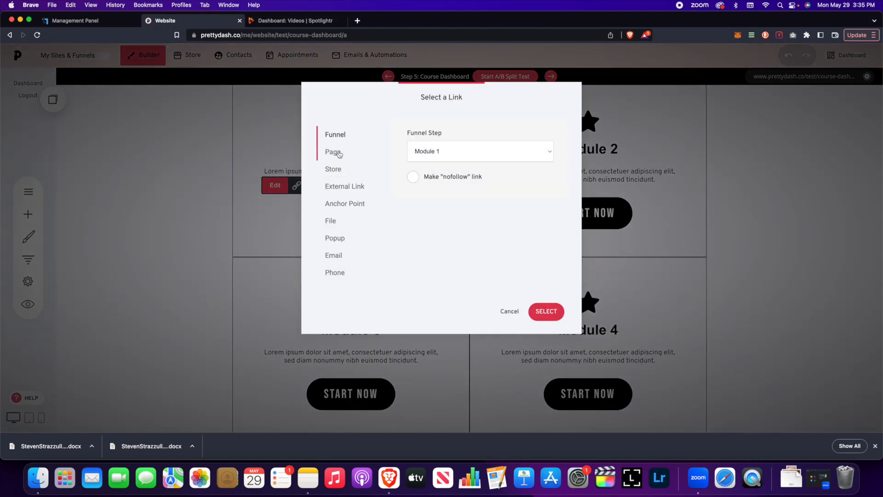
{"action": "left_click", "coordinate": [472, 151]}
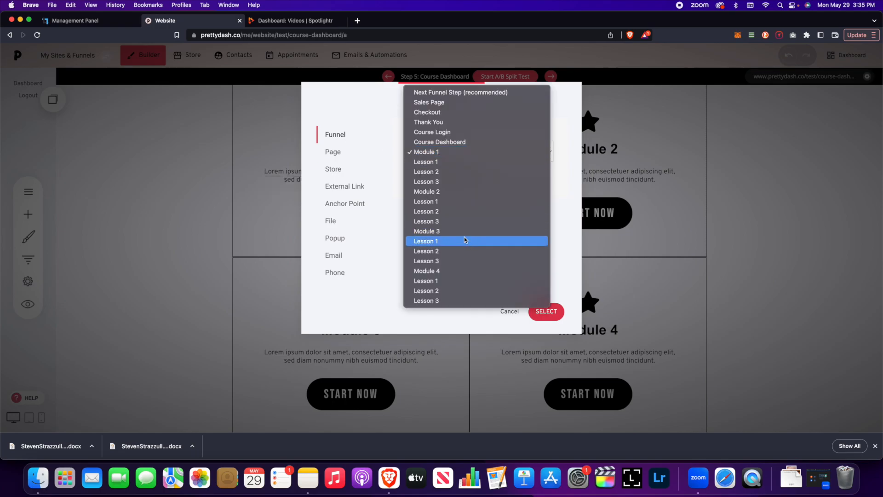
{"action": "left_click", "coordinate": [508, 320]}
{"action": "left_click", "coordinate": [508, 320]}
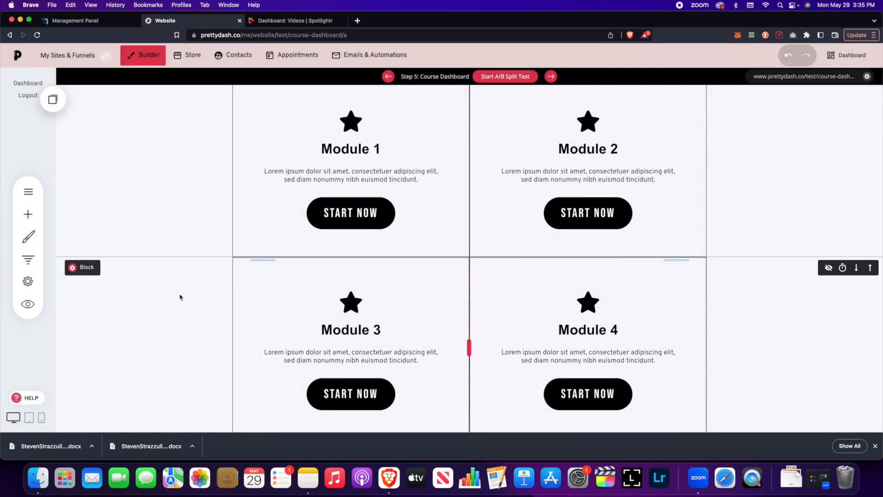
{"action": "left_click", "coordinate": [28, 259]}
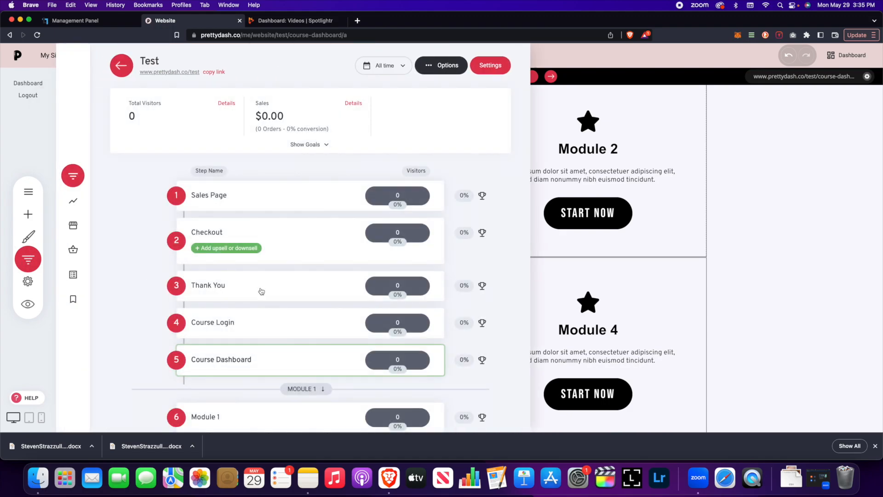
Step: Open the Test funnel's Module 1 step page in the builder
{"action": "scroll", "coordinate": [261, 290], "scroll_direction": "down", "scroll_amount": 3}
{"action": "scroll", "coordinate": [263, 291], "scroll_direction": "down", "scroll_amount": 5}
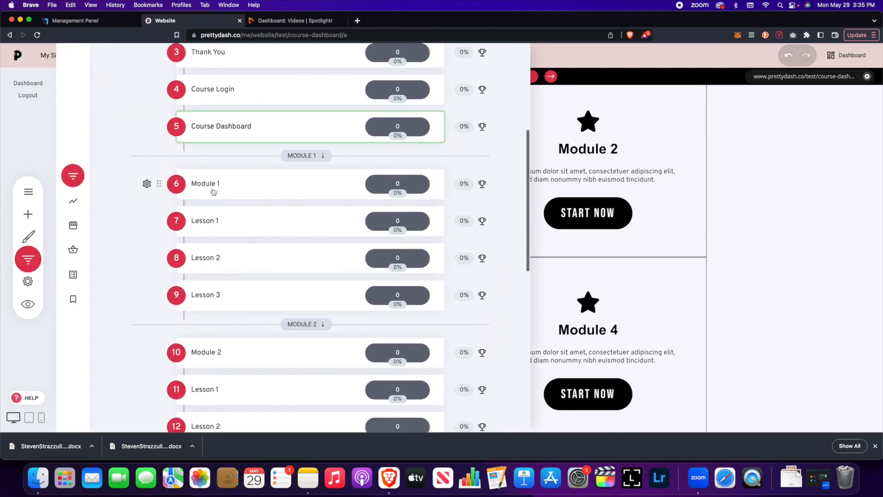
{"action": "left_click", "coordinate": [212, 190]}
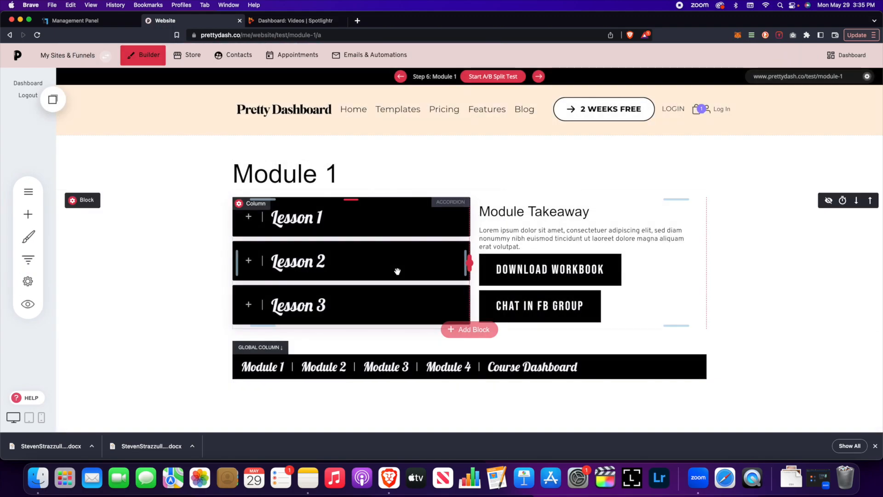
{"action": "scroll", "coordinate": [396, 276], "scroll_direction": "down", "scroll_amount": 3}
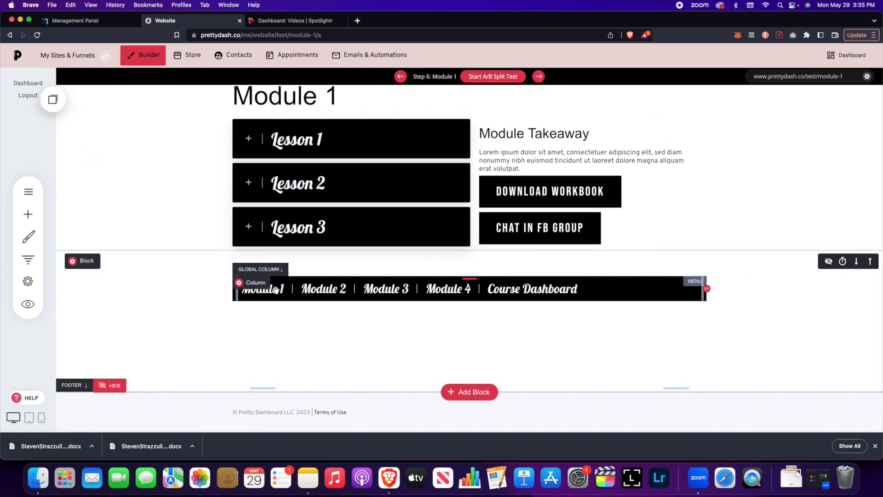
{"action": "scroll", "coordinate": [518, 294], "scroll_direction": "up", "scroll_amount": 1}
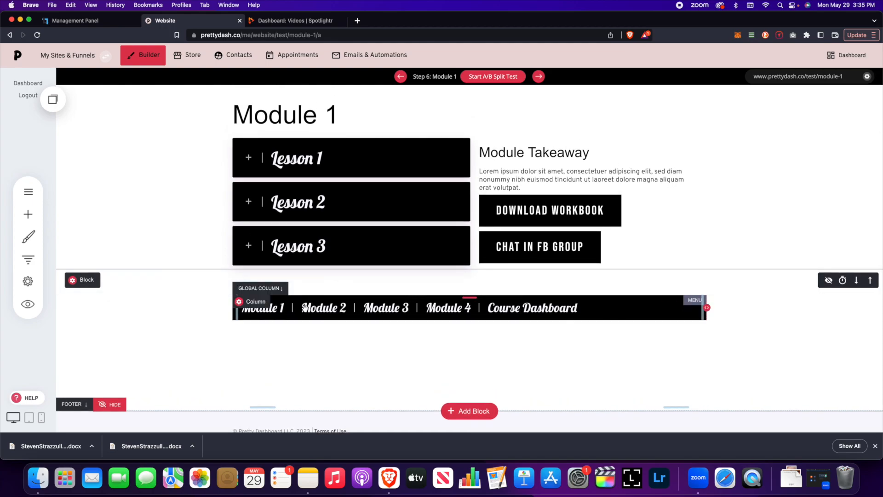
Step: Check that the Module 1 page's navigation menu lists each module with its lessons
{"action": "left_click", "coordinate": [28, 214]}
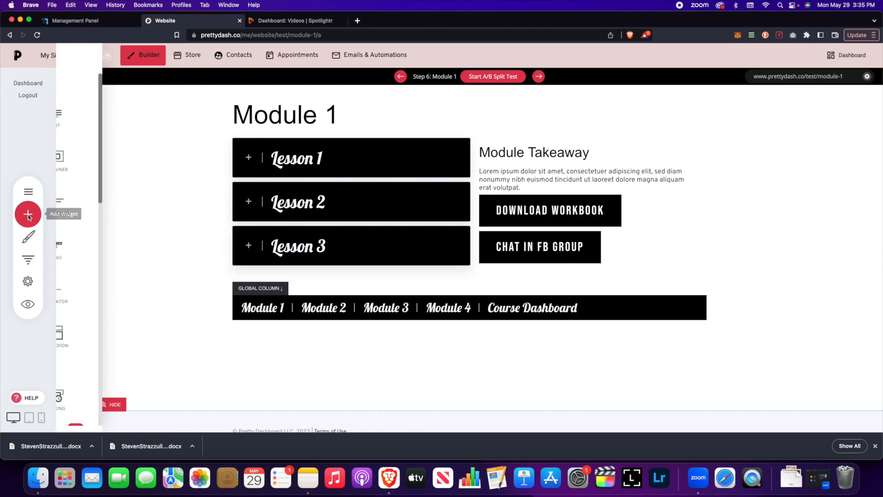
{"action": "left_click", "coordinate": [363, 309]}
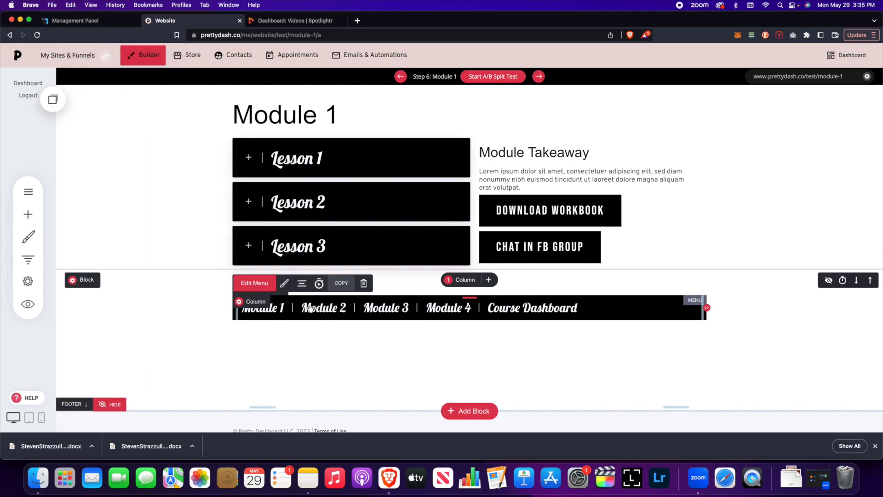
{"action": "left_click", "coordinate": [273, 287]}
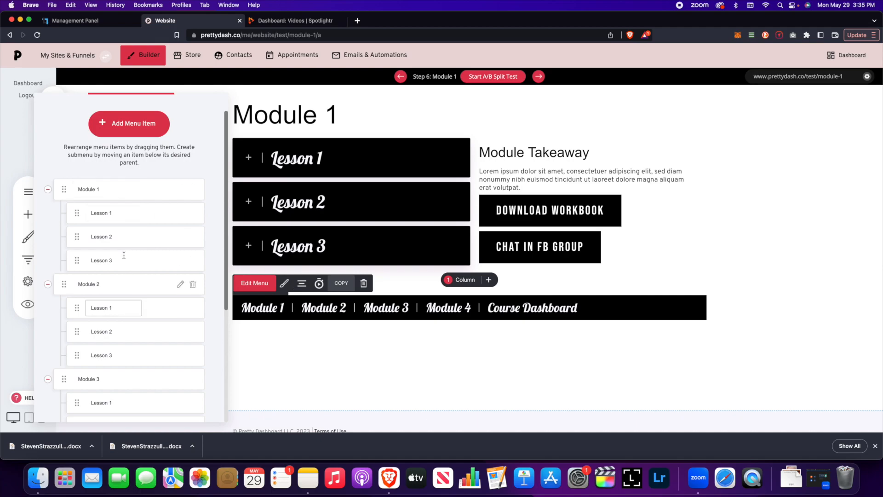
{"action": "scroll", "coordinate": [133, 258], "scroll_direction": "down", "scroll_amount": 5}
{"action": "scroll", "coordinate": [140, 258], "scroll_direction": "up", "scroll_amount": 5}
{"action": "left_click", "coordinate": [397, 171]}
{"action": "left_click", "coordinate": [28, 303]}
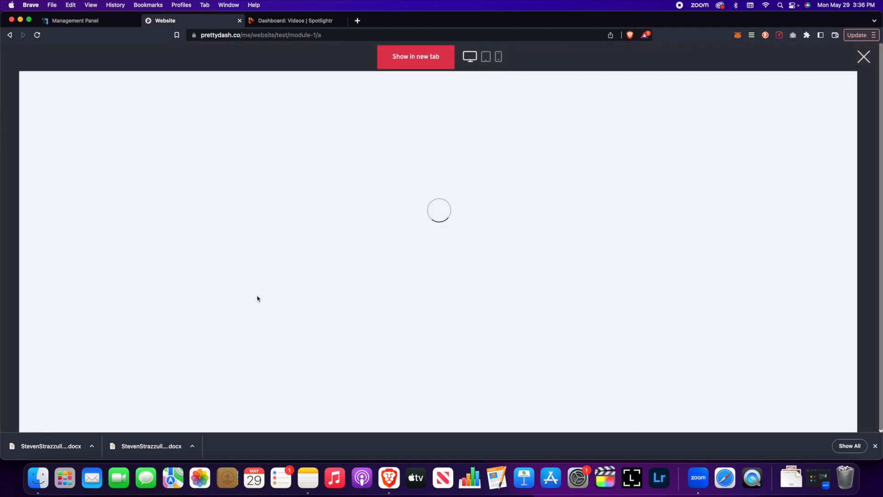
{"action": "scroll", "coordinate": [249, 296], "scroll_direction": "down", "scroll_amount": 2}
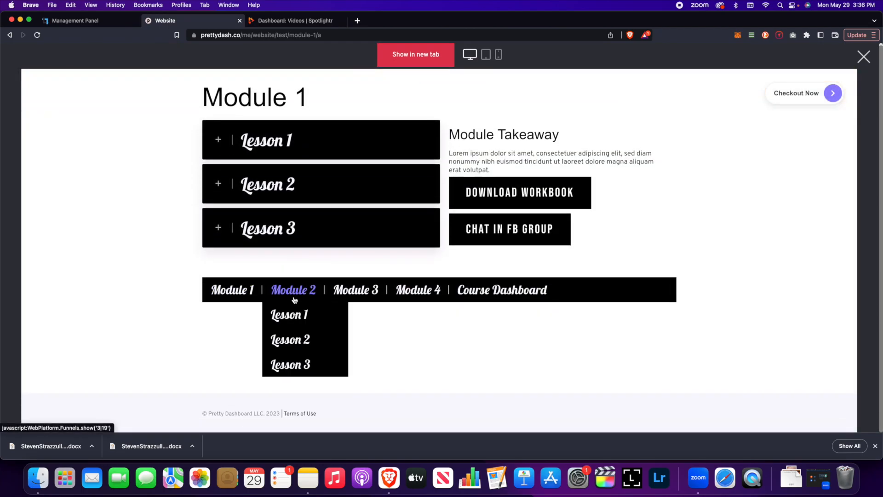
{"action": "mouse_move", "coordinate": [407, 293]}
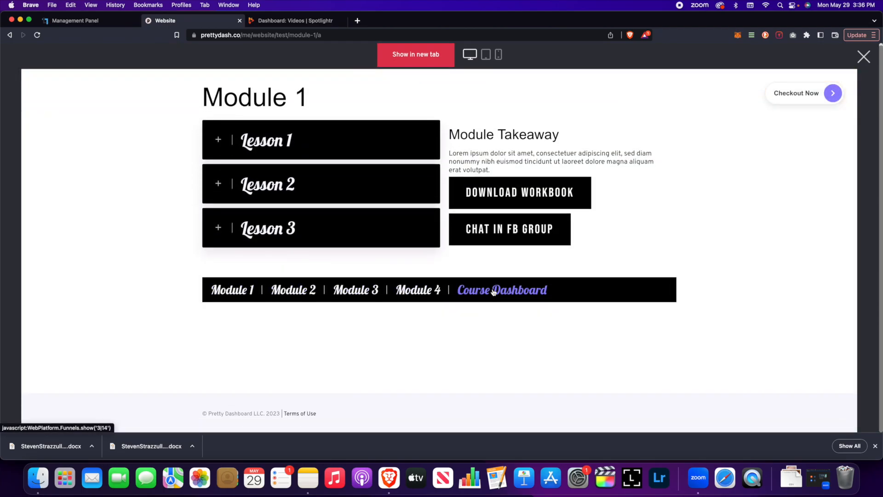
{"action": "left_click", "coordinate": [865, 56]}
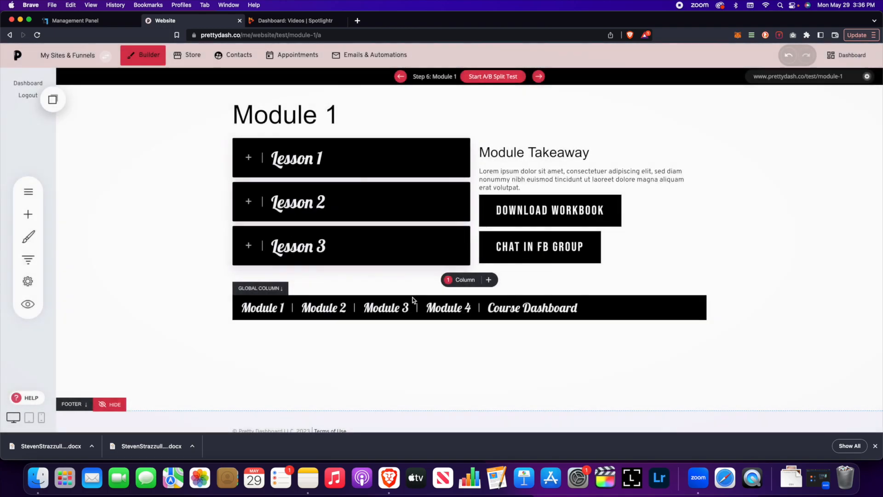
{"action": "left_click", "coordinate": [339, 309]}
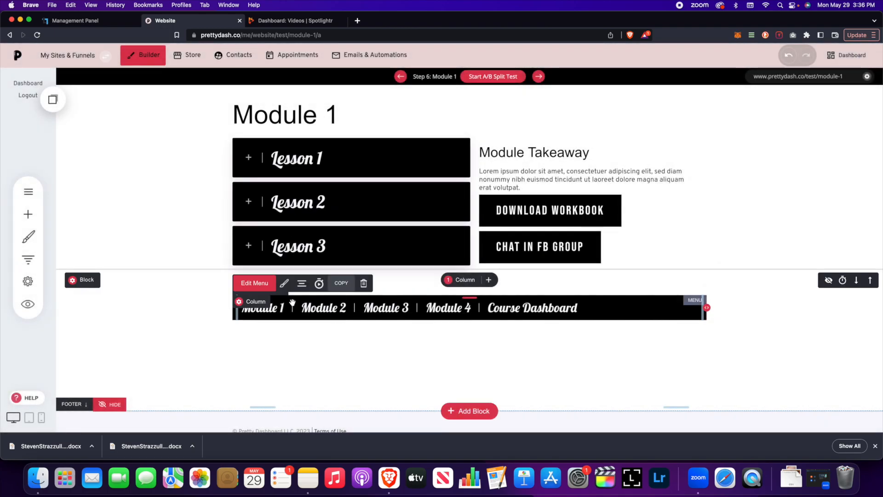
{"action": "left_click", "coordinate": [255, 285]}
{"action": "scroll", "coordinate": [128, 292], "scroll_direction": "down", "scroll_amount": 2}
{"action": "scroll", "coordinate": [128, 292], "scroll_direction": "up", "scroll_amount": 2}
{"action": "left_click", "coordinate": [131, 123]}
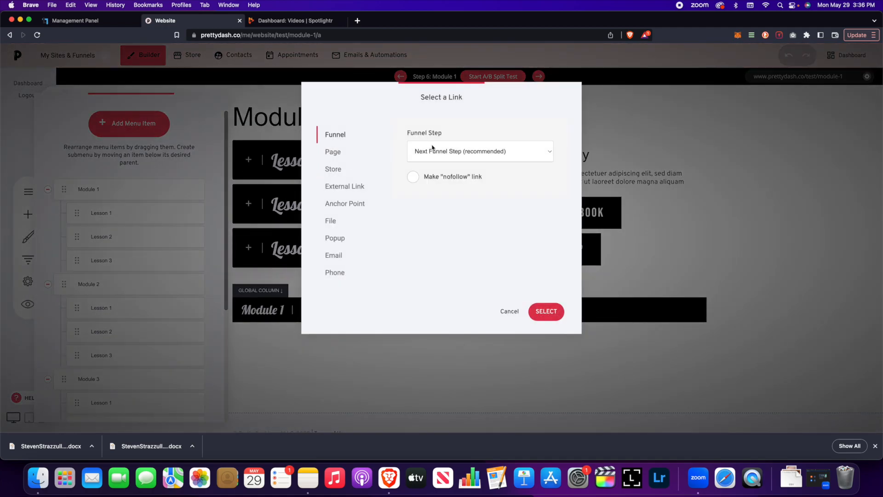
{"action": "left_click", "coordinate": [451, 152]}
{"action": "left_click", "coordinate": [554, 249]}
{"action": "left_click", "coordinate": [502, 312]}
{"action": "left_click", "coordinate": [336, 334]}
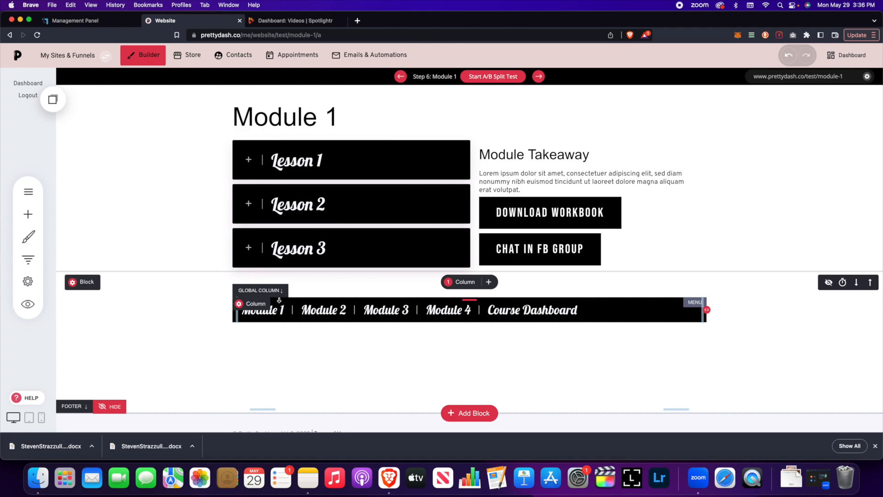
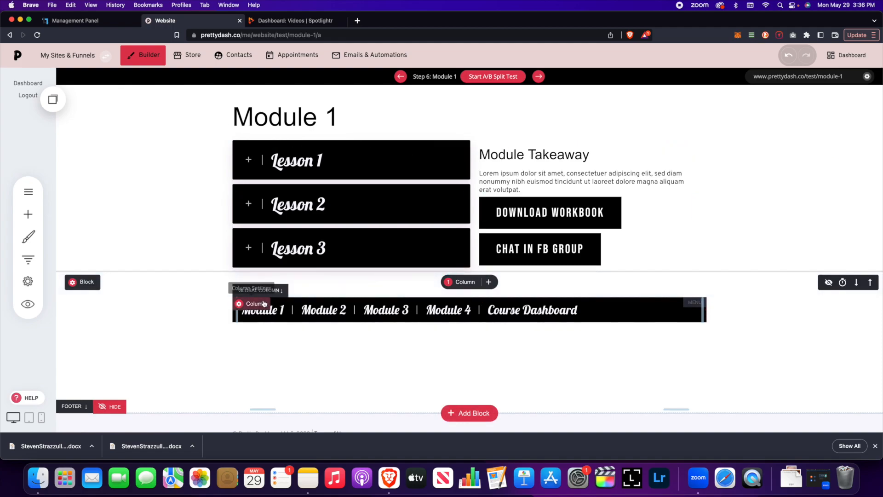
Step: Confirm the Module 1 menu column keeps Course Menu as its global content
{"action": "left_click", "coordinate": [257, 305]}
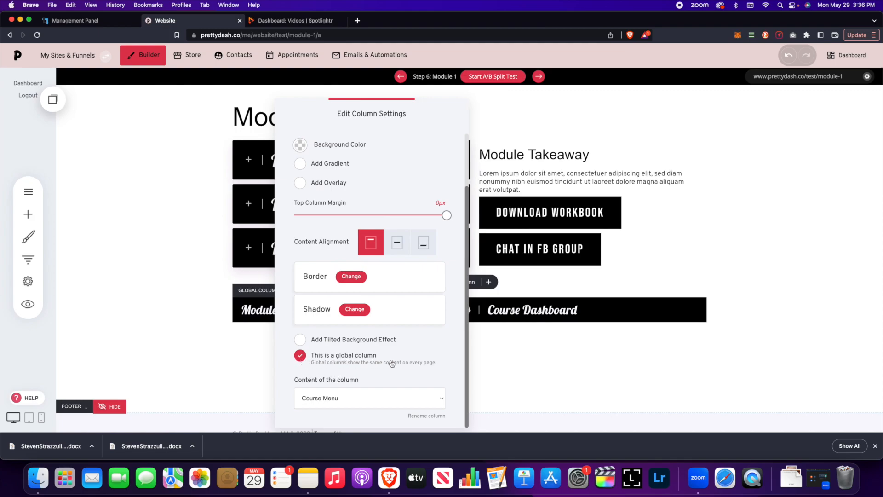
{"action": "left_click", "coordinate": [431, 397]}
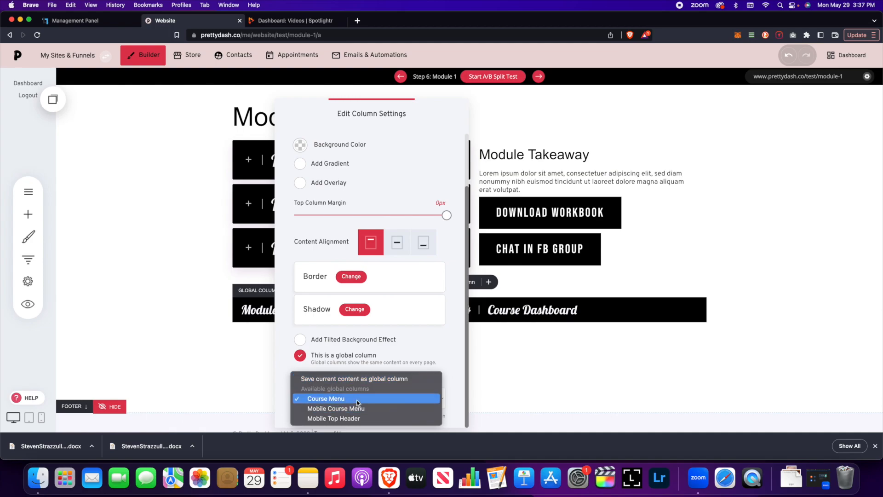
{"action": "left_click", "coordinate": [384, 399]}
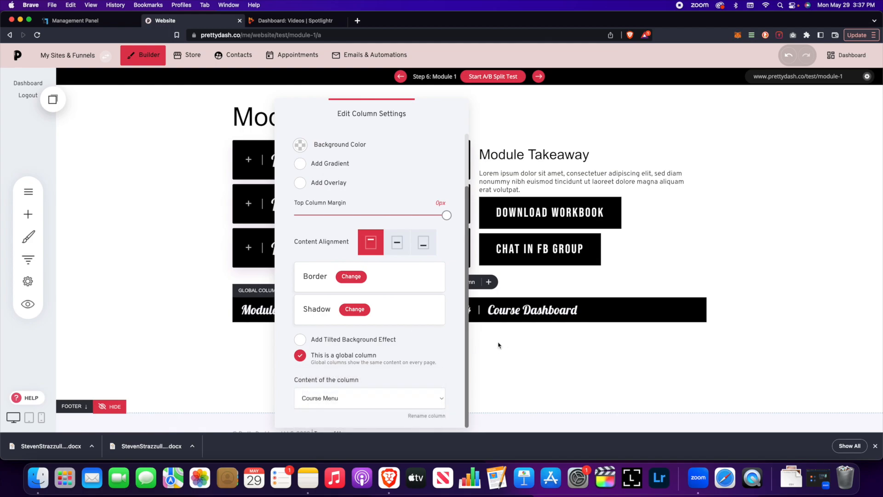
{"action": "left_click", "coordinate": [500, 346]}
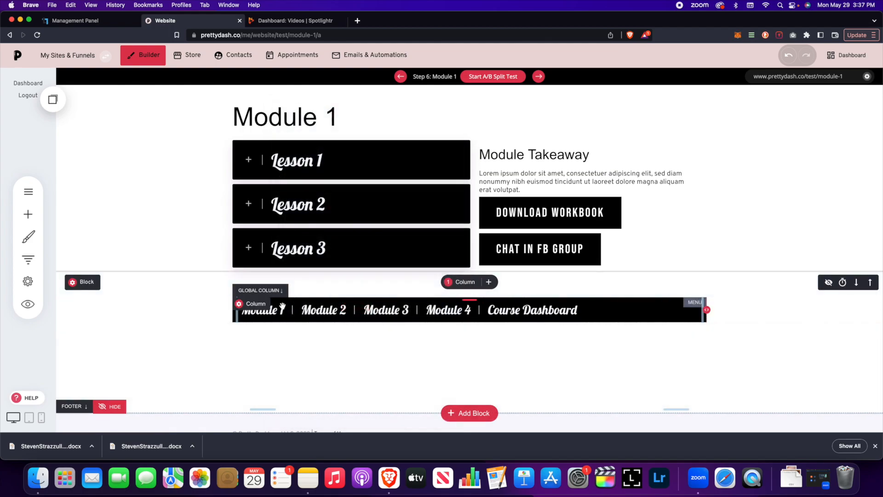
Step: Open the Test funnel's Lesson 1 page and inspect its menu column settings
{"action": "left_click", "coordinate": [27, 262]}
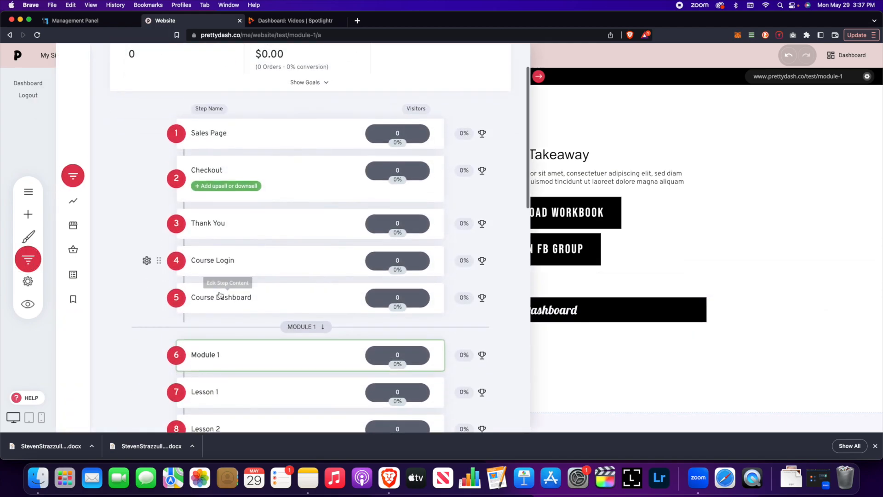
{"action": "left_click", "coordinate": [212, 291]}
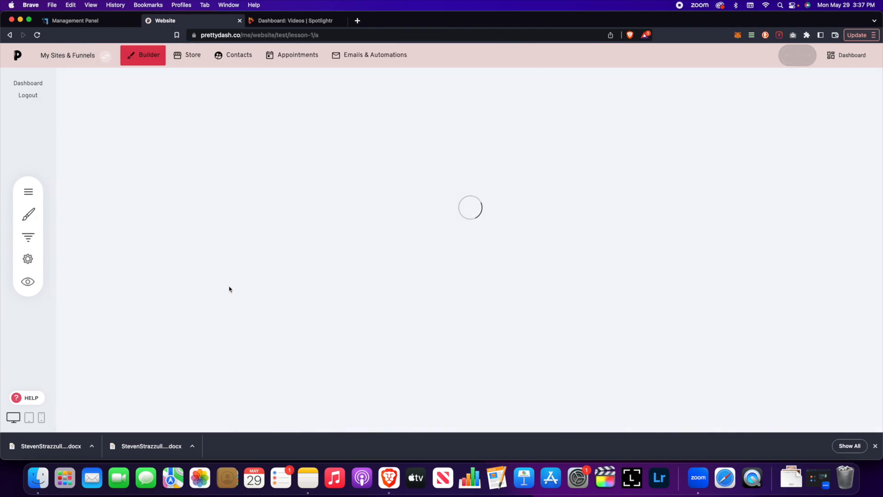
{"action": "scroll", "coordinate": [235, 293], "scroll_direction": "down", "scroll_amount": 2}
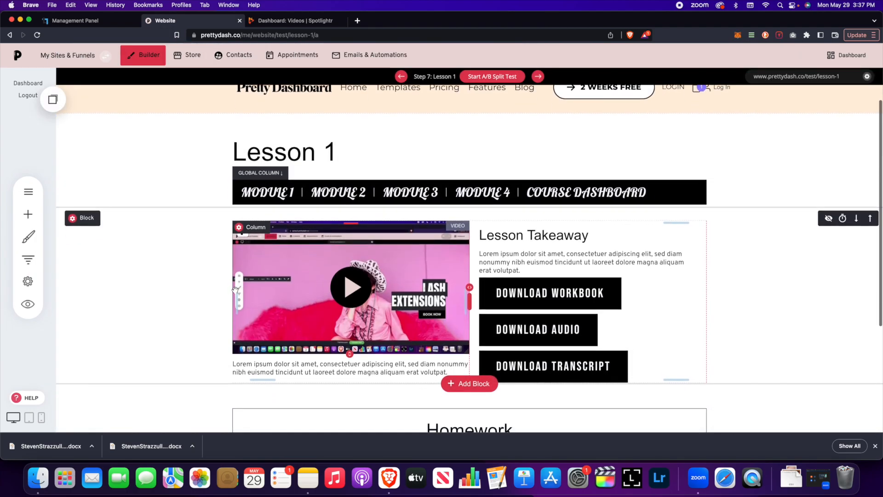
{"action": "left_click", "coordinate": [285, 157]}
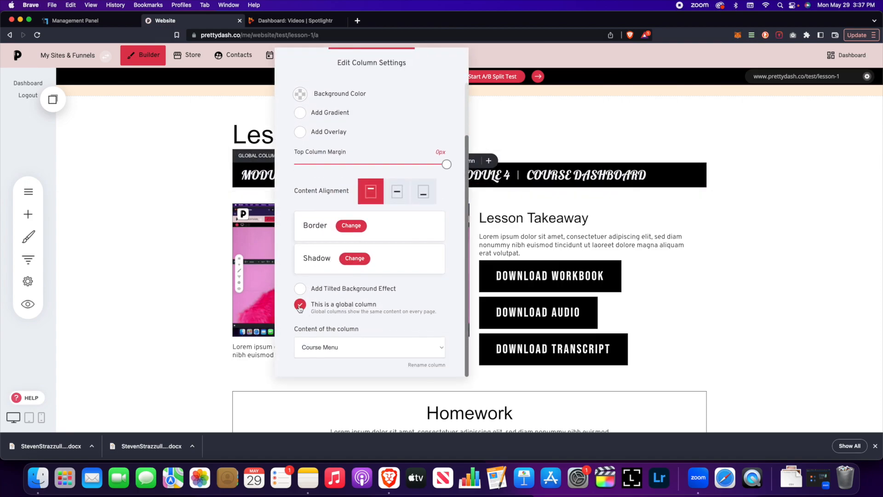
{"action": "left_click", "coordinate": [702, 262]}
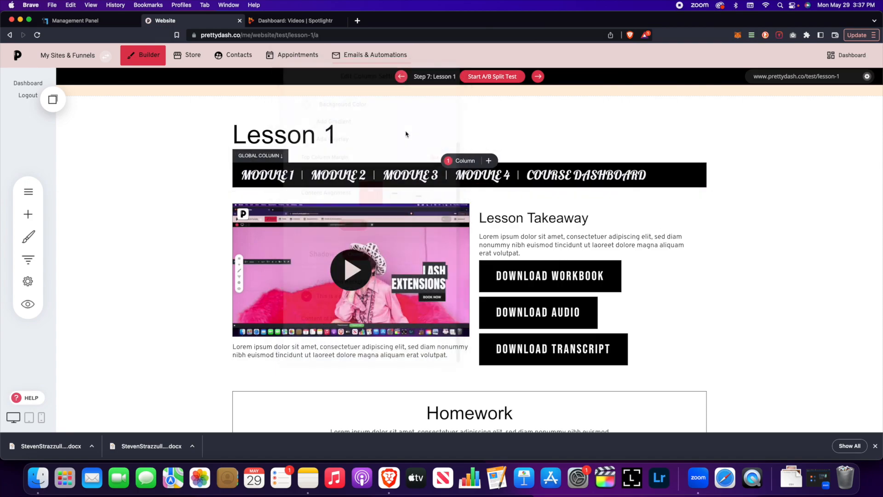
Step: Add an empty block whose column is a global column showing Course Menu
{"action": "left_click", "coordinate": [453, 192]}
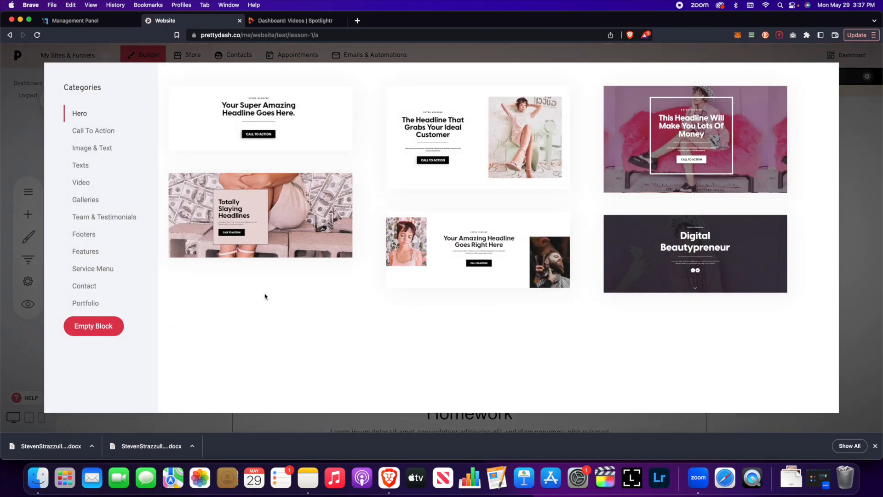
{"action": "left_click", "coordinate": [102, 327]}
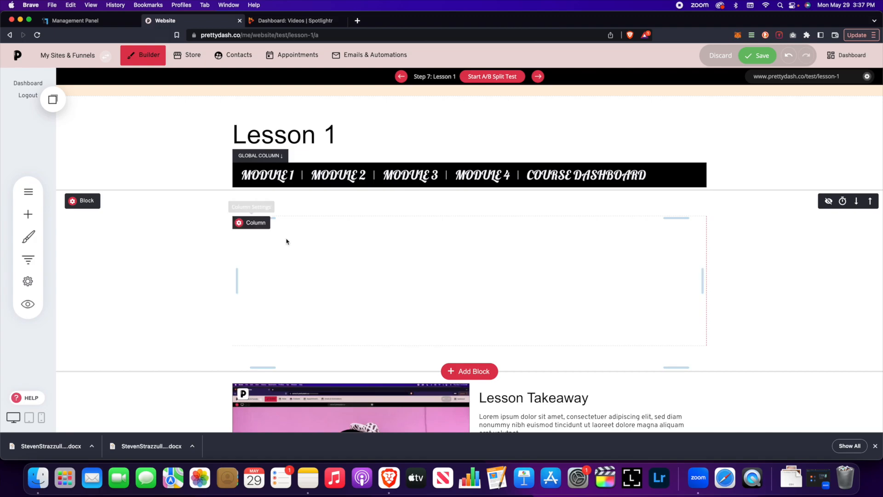
{"action": "left_click", "coordinate": [245, 224]}
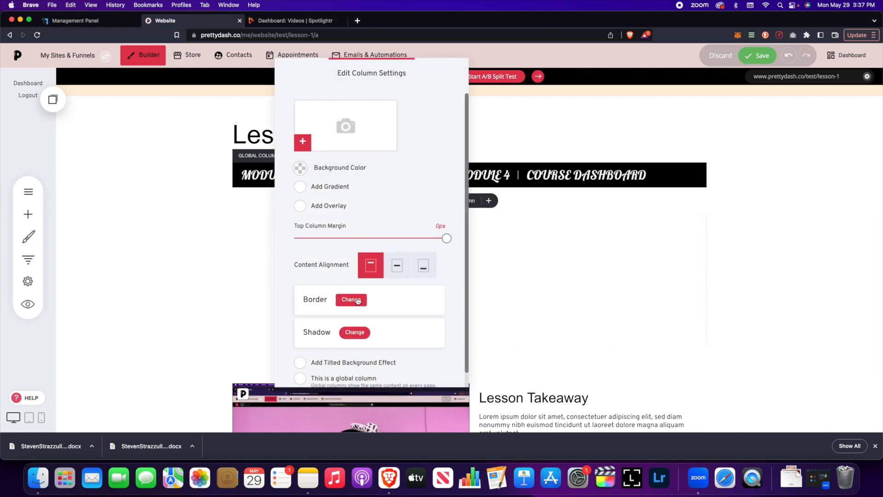
{"action": "scroll", "coordinate": [306, 350], "scroll_direction": "down", "scroll_amount": 1}
{"action": "left_click", "coordinate": [301, 363]}
{"action": "scroll", "coordinate": [345, 352], "scroll_direction": "down", "scroll_amount": 1}
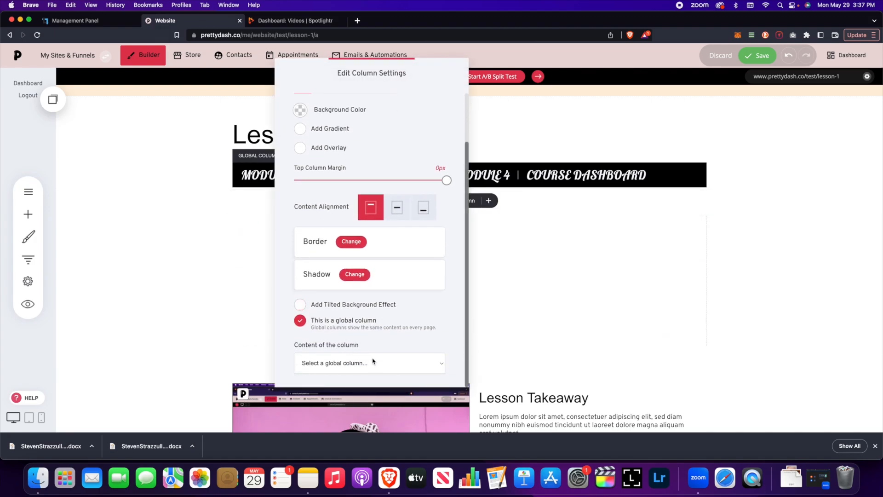
{"action": "left_click", "coordinate": [370, 363]}
{"action": "left_click", "coordinate": [363, 384]}
{"action": "left_click", "coordinate": [472, 238]}
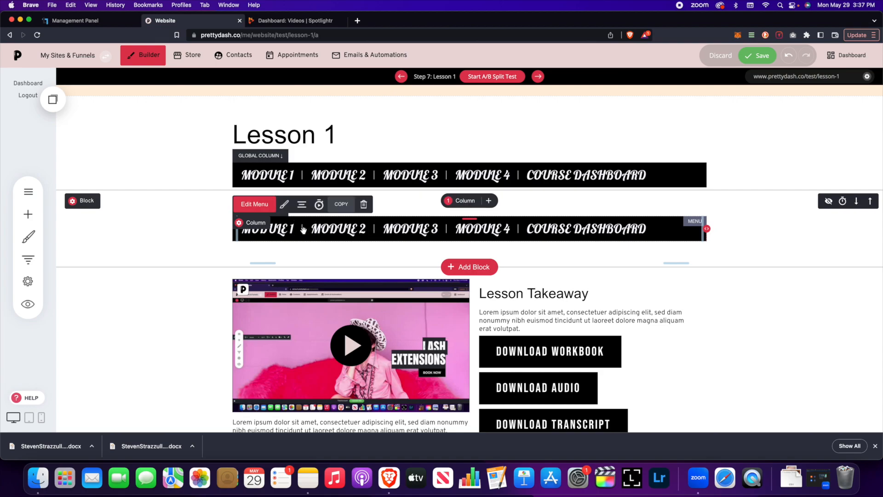
Step: Review the Course Menu items, then delete the duplicate menu block and save Lesson 1
{"action": "left_click", "coordinate": [258, 205]}
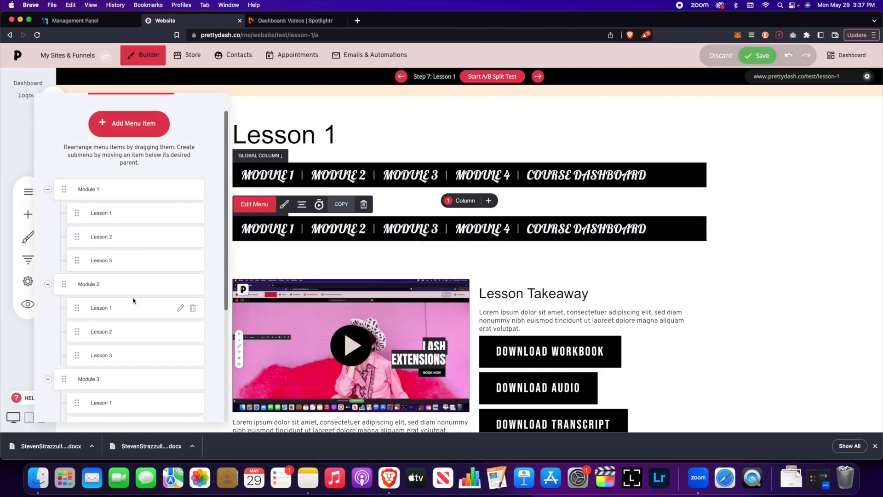
{"action": "scroll", "coordinate": [158, 273], "scroll_direction": "down", "scroll_amount": 3}
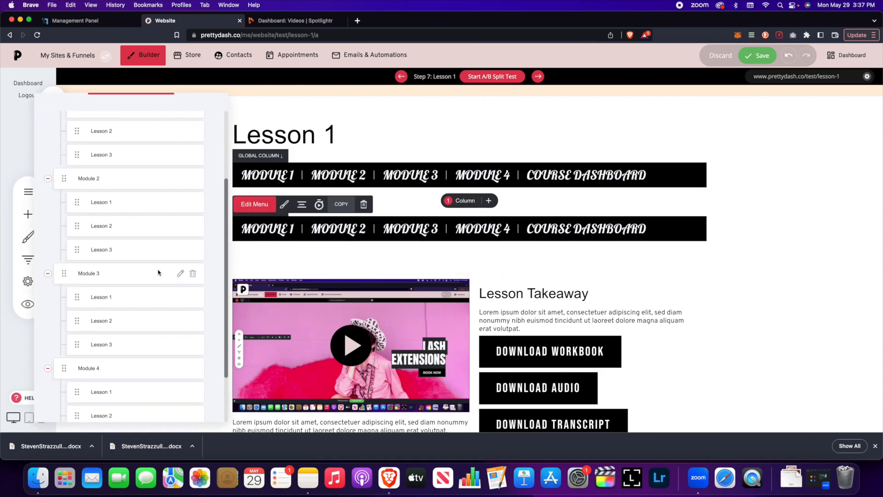
{"action": "left_click", "coordinate": [585, 242]}
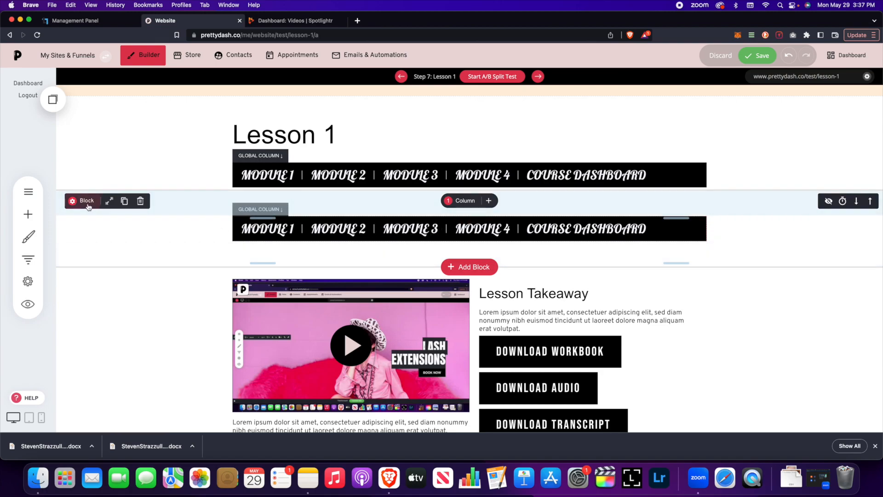
{"action": "mouse_move", "coordinate": [105, 205]}
{"action": "left_click", "coordinate": [140, 201]}
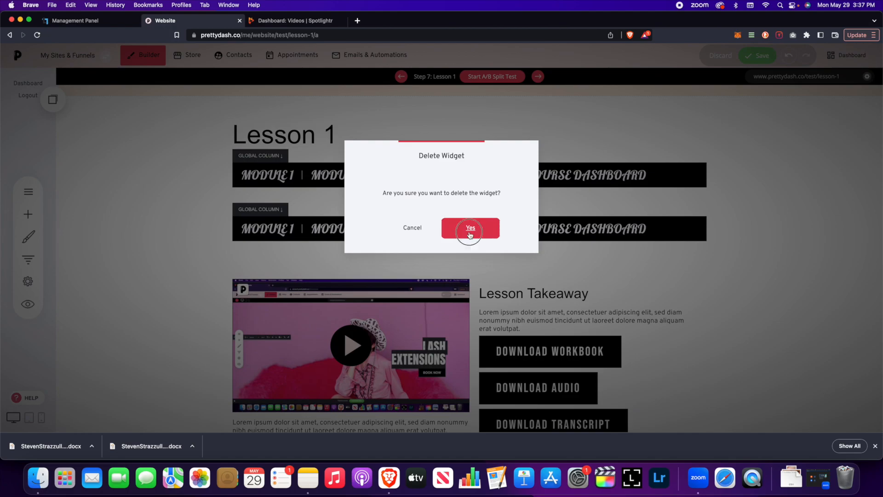
{"action": "left_click", "coordinate": [471, 233]}
{"action": "left_click", "coordinate": [755, 56]}
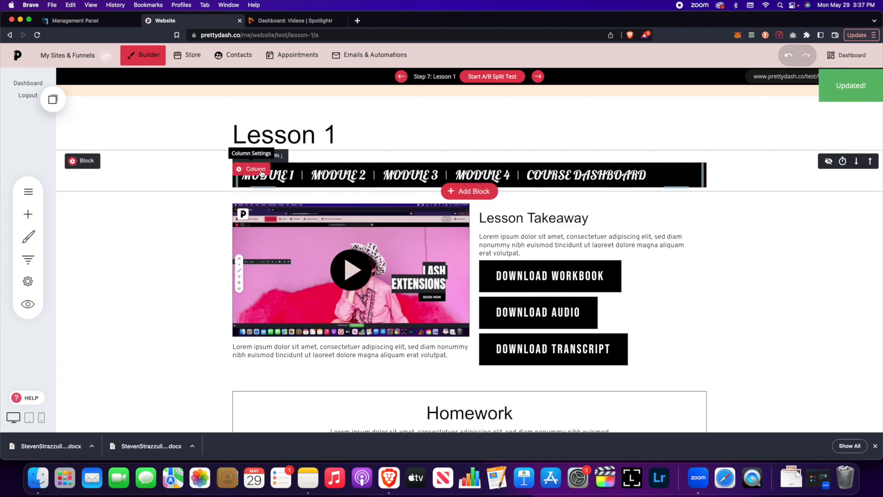
{"action": "left_click", "coordinate": [261, 173]}
{"action": "scroll", "coordinate": [395, 276], "scroll_direction": "down", "scroll_amount": 3}
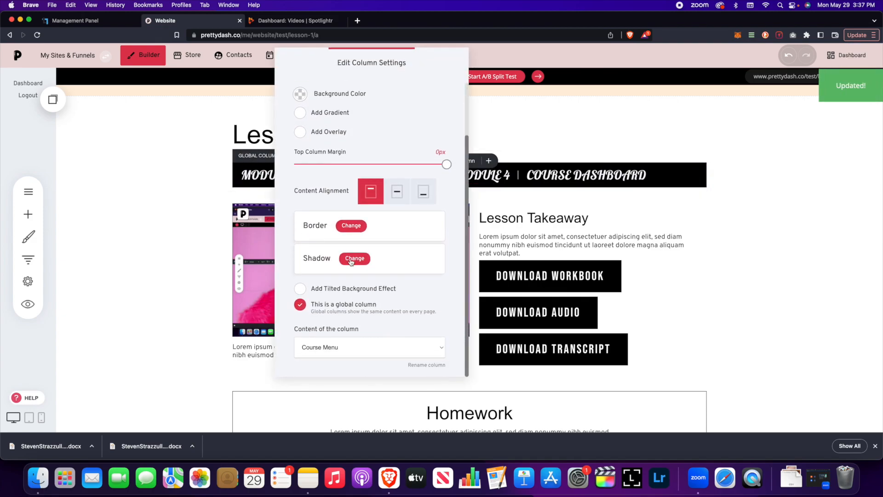
{"action": "left_click", "coordinate": [404, 346]}
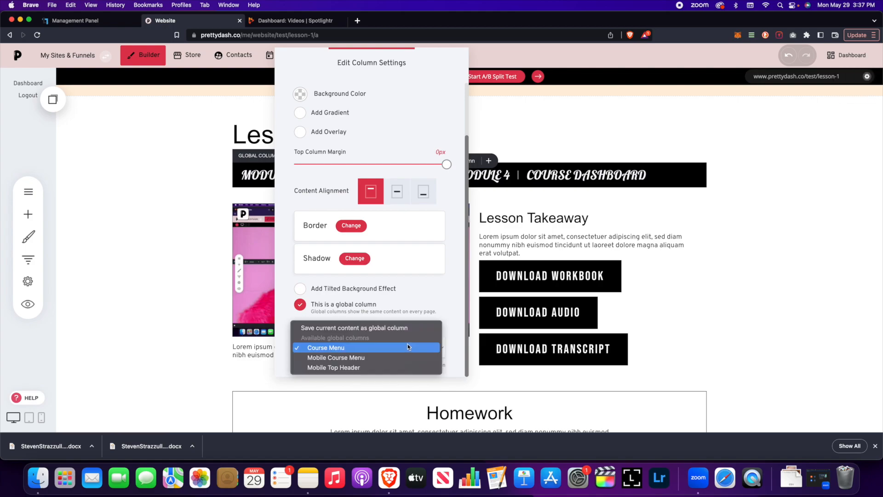
{"action": "left_click", "coordinate": [535, 231]}
{"action": "left_click", "coordinate": [538, 208]}
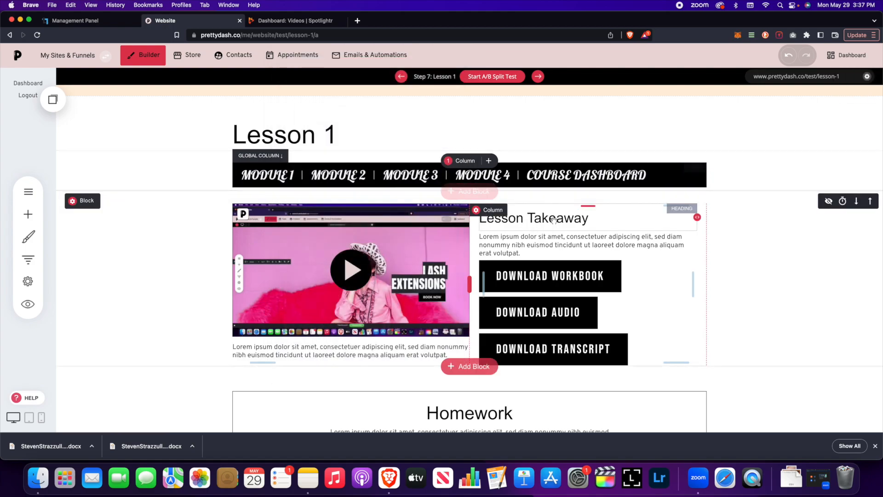
{"action": "scroll", "coordinate": [723, 134], "scroll_direction": "down", "scroll_amount": 1}
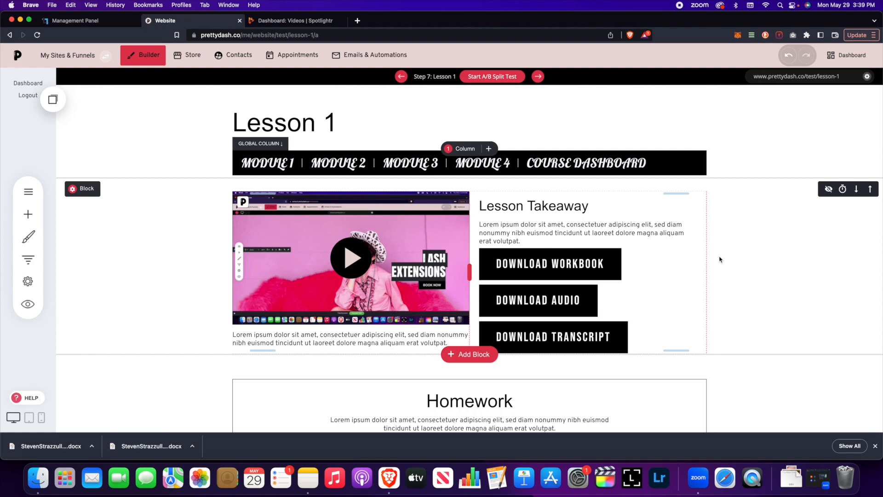
{"action": "scroll", "coordinate": [720, 259], "scroll_direction": "up", "scroll_amount": 2}
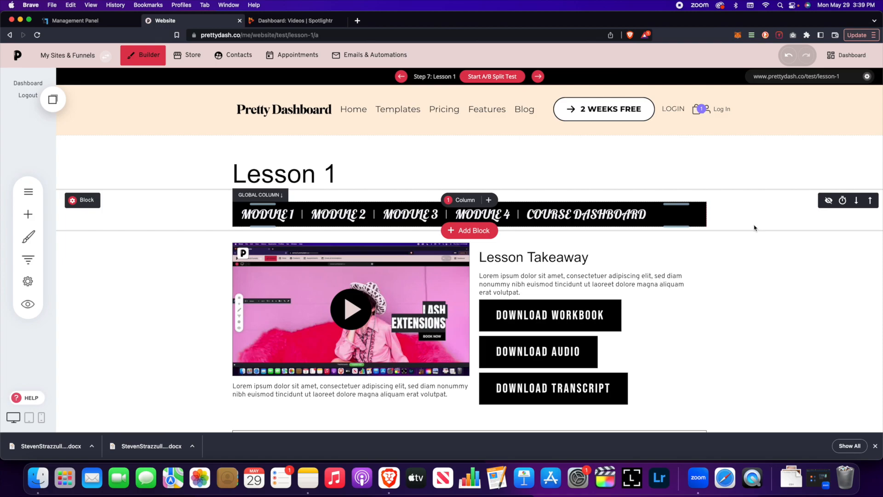
Step: Set the Test member group's after-login redirect to the Test funnel's Course Dashboard step
{"action": "left_click", "coordinate": [235, 55]}
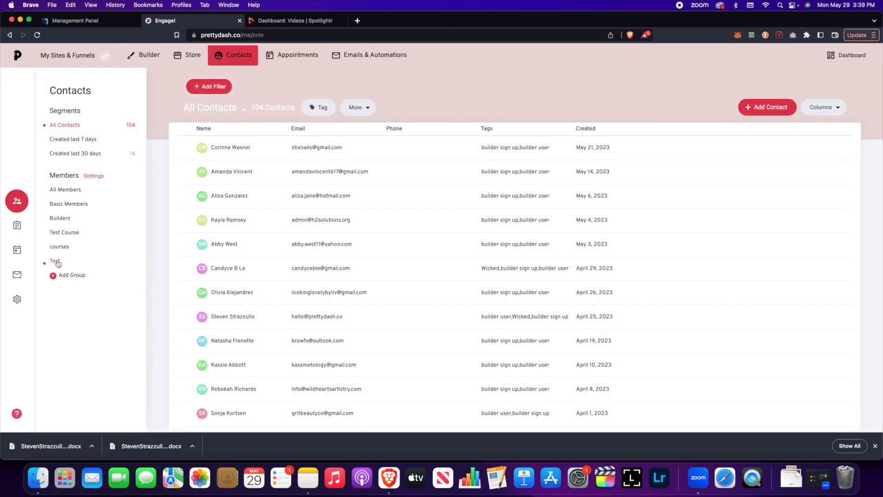
{"action": "left_click", "coordinate": [55, 261]}
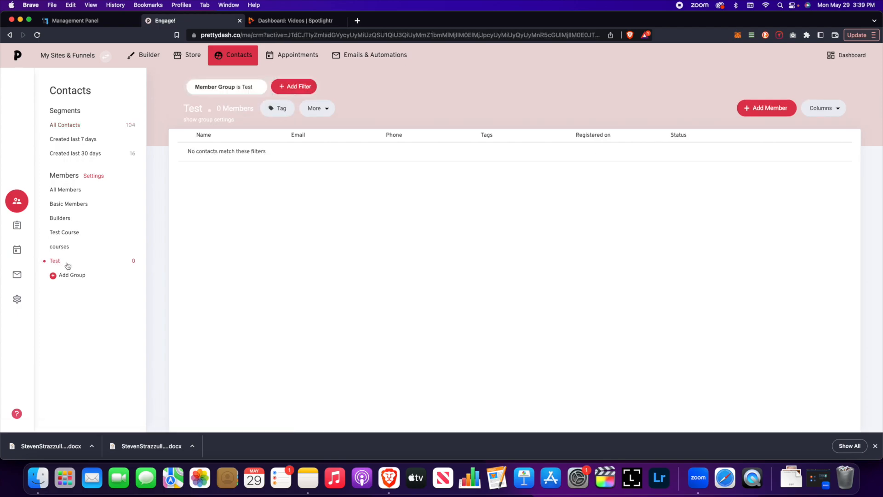
{"action": "left_click", "coordinate": [226, 122]}
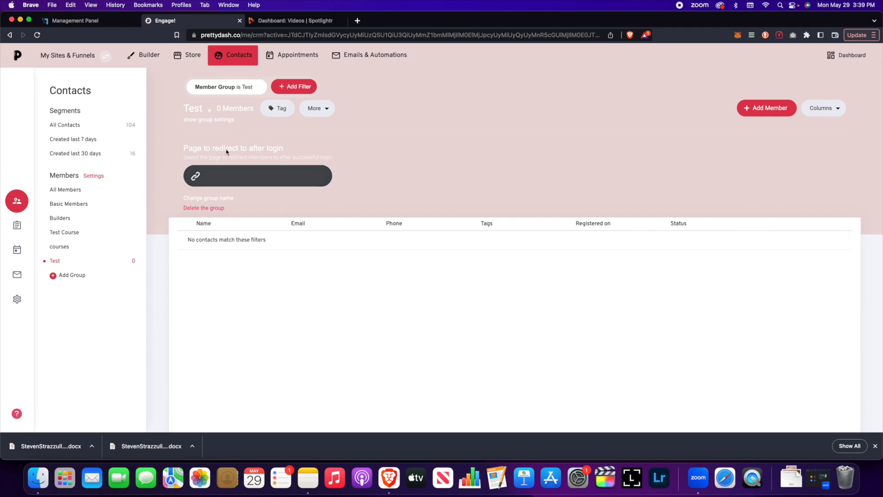
{"action": "left_click", "coordinate": [225, 179]}
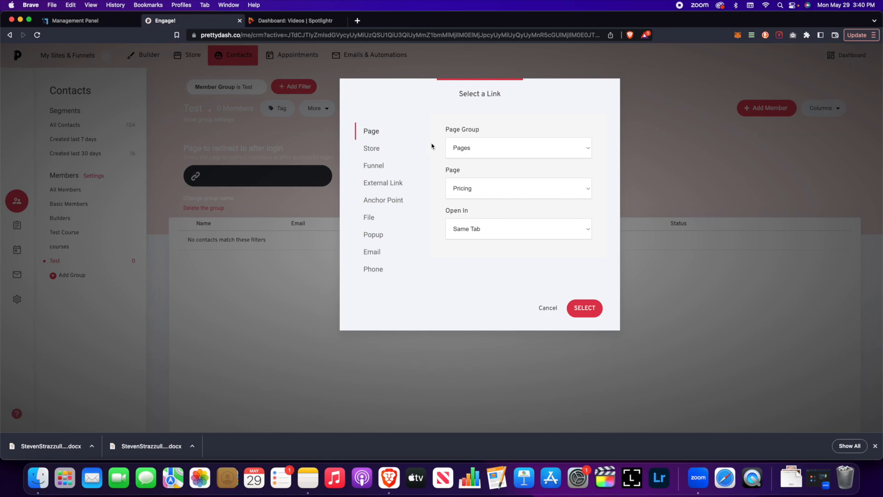
{"action": "left_click", "coordinate": [377, 169]}
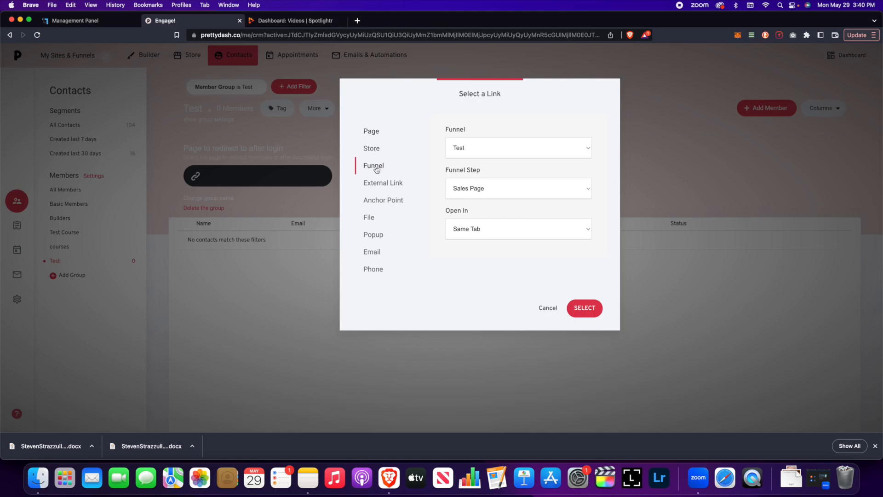
{"action": "left_click", "coordinate": [471, 153]}
{"action": "left_click", "coordinate": [472, 149]}
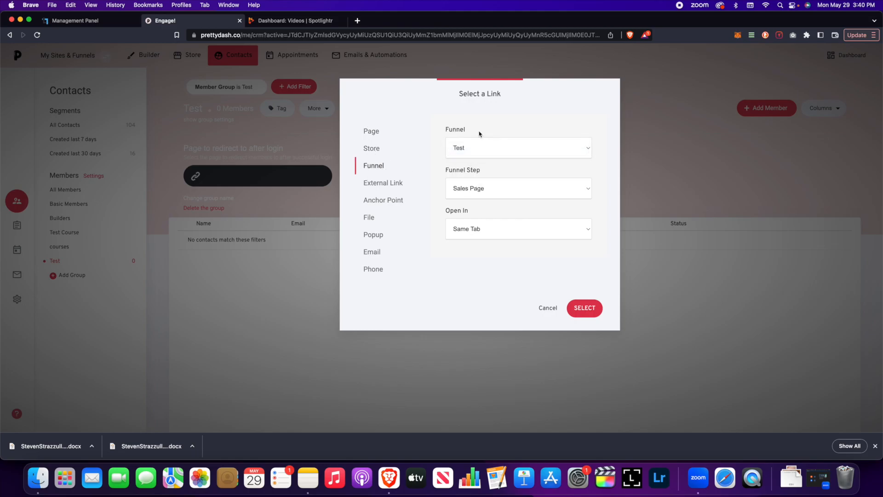
{"action": "left_click", "coordinate": [517, 189]}
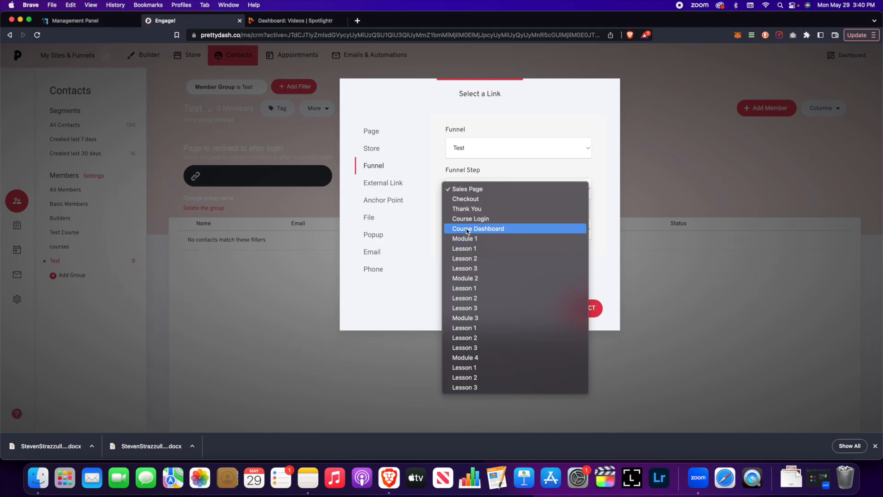
{"action": "left_click", "coordinate": [501, 234]}
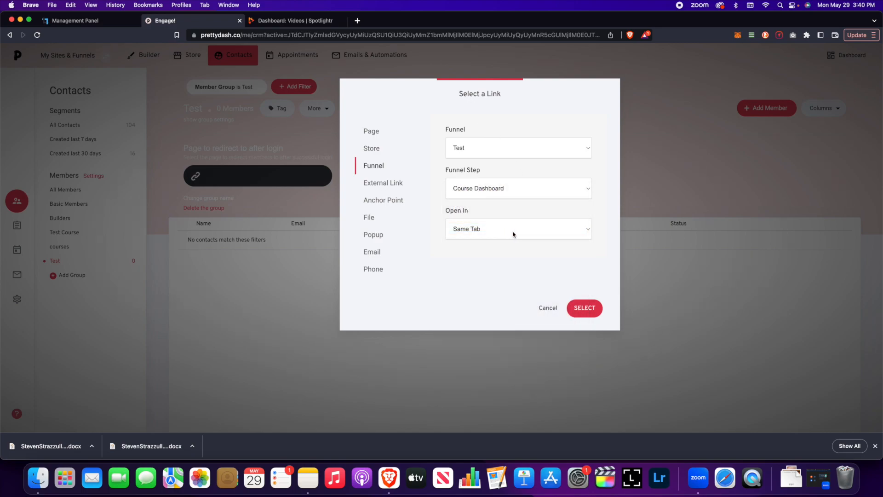
{"action": "left_click", "coordinate": [591, 308]}
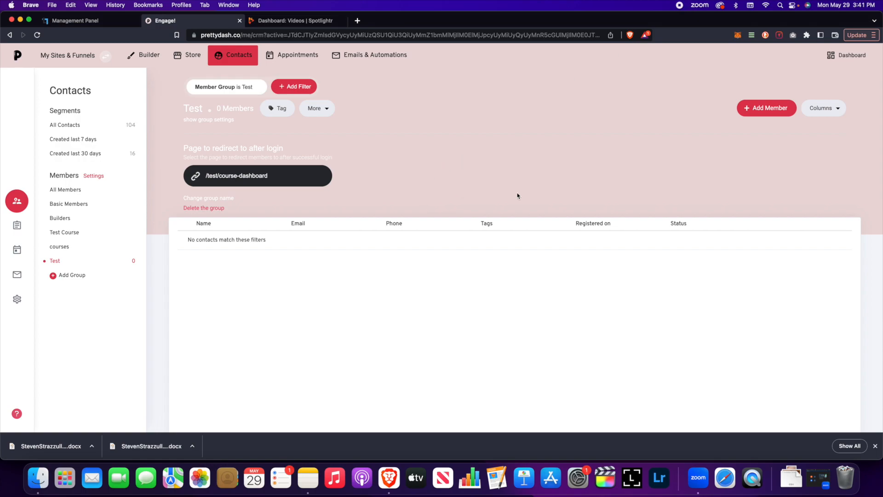
{"action": "left_click", "coordinate": [147, 55]}
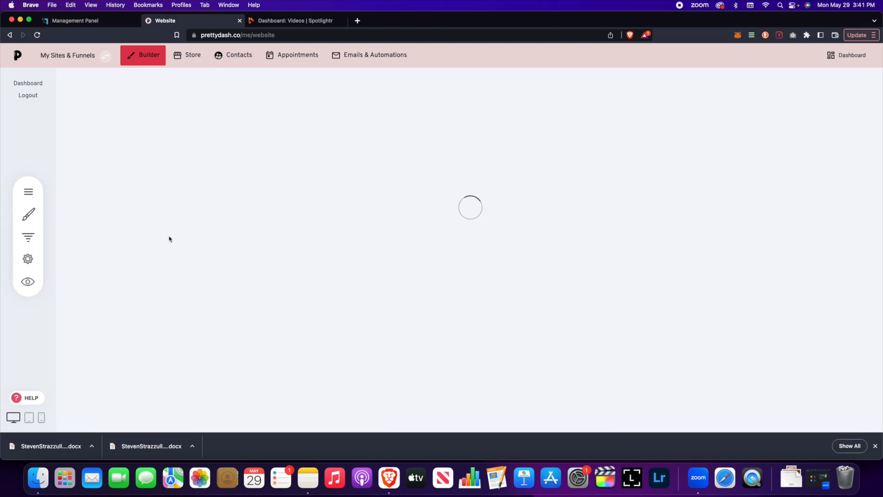
Step: Open the Test funnel in the Make A Beauty Website folder and scroll through its steps
{"action": "left_click", "coordinate": [89, 63]}
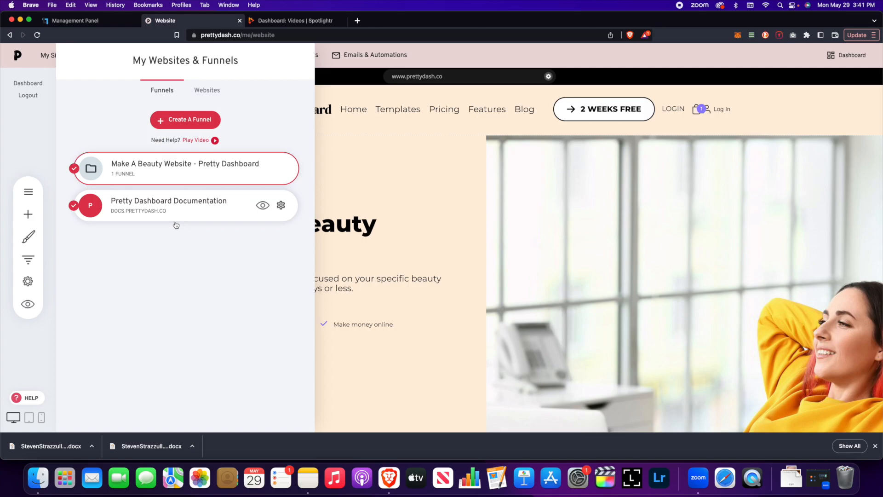
{"action": "left_click", "coordinate": [145, 166]}
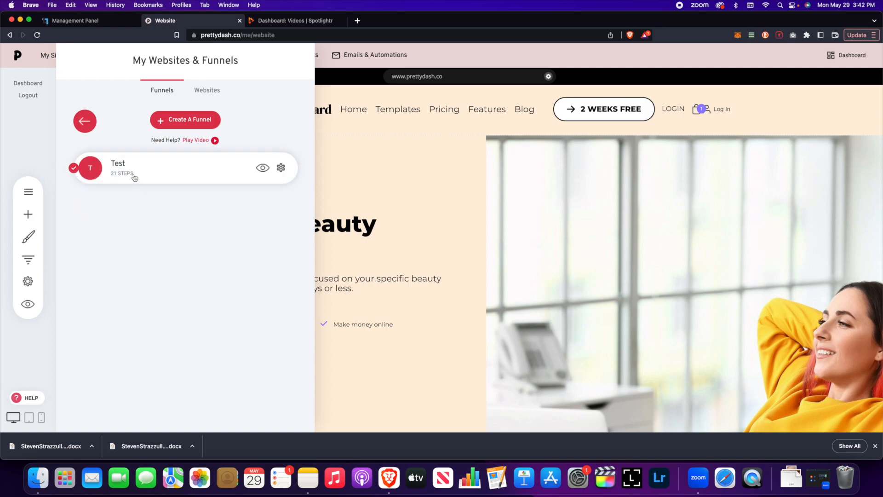
{"action": "left_click", "coordinate": [147, 166]}
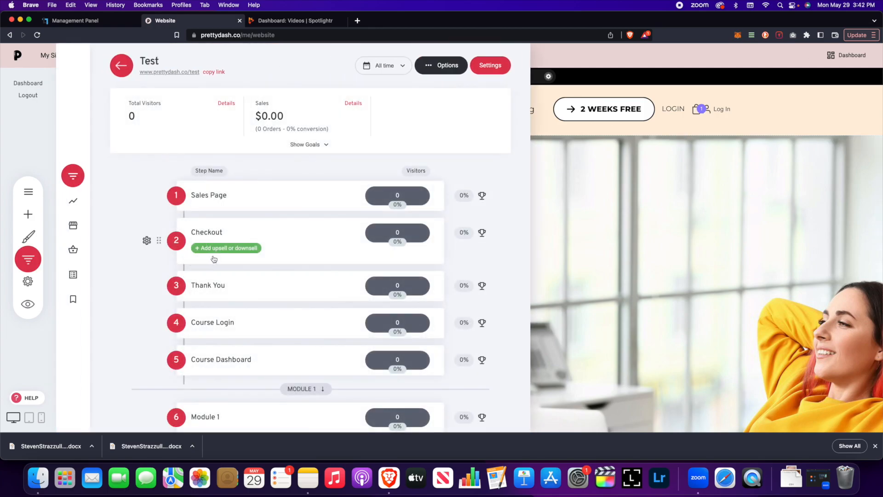
{"action": "scroll", "coordinate": [211, 258], "scroll_direction": "down", "scroll_amount": 5}
{"action": "scroll", "coordinate": [214, 260], "scroll_direction": "up", "scroll_amount": 2}
{"action": "scroll", "coordinate": [214, 260], "scroll_direction": "down", "scroll_amount": 4}
{"action": "scroll", "coordinate": [213, 261], "scroll_direction": "up", "scroll_amount": 2}
{"action": "scroll", "coordinate": [213, 260], "scroll_direction": "up", "scroll_amount": 2}
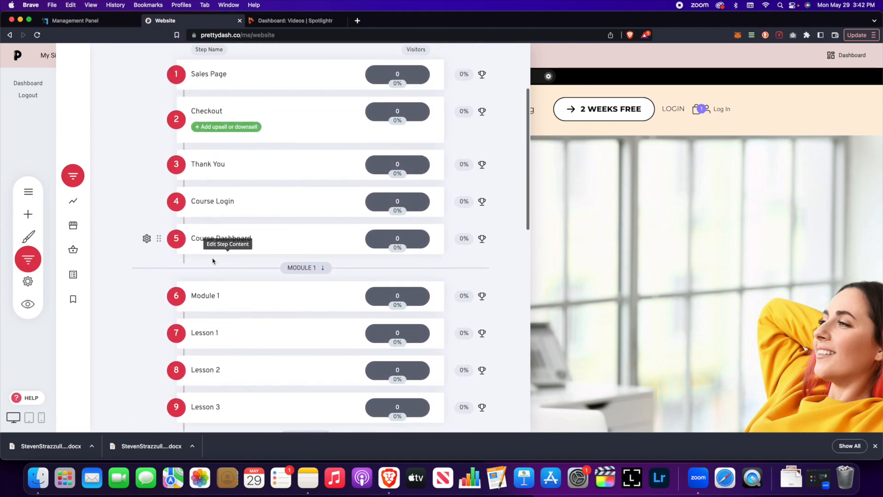
{"action": "scroll", "coordinate": [213, 256], "scroll_direction": "down", "scroll_amount": 1}
{"action": "scroll", "coordinate": [226, 186], "scroll_direction": "up", "scroll_amount": 2}
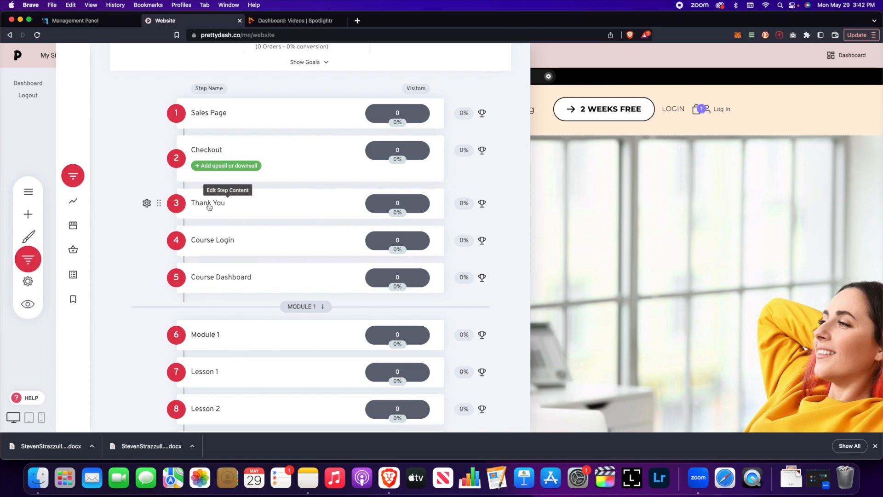
{"action": "scroll", "coordinate": [262, 316], "scroll_direction": "down", "scroll_amount": 3}
{"action": "scroll", "coordinate": [262, 316], "scroll_direction": "down", "scroll_amount": 12}
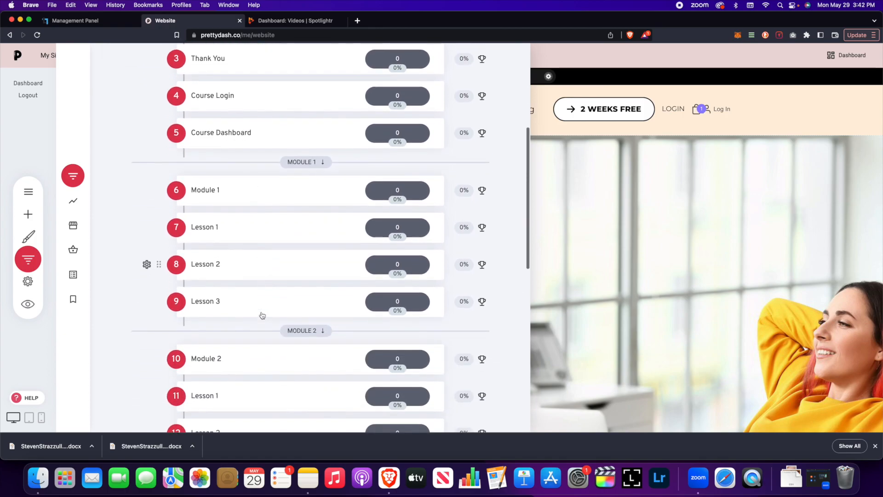
{"action": "scroll", "coordinate": [262, 316], "scroll_direction": "up", "scroll_amount": 13}
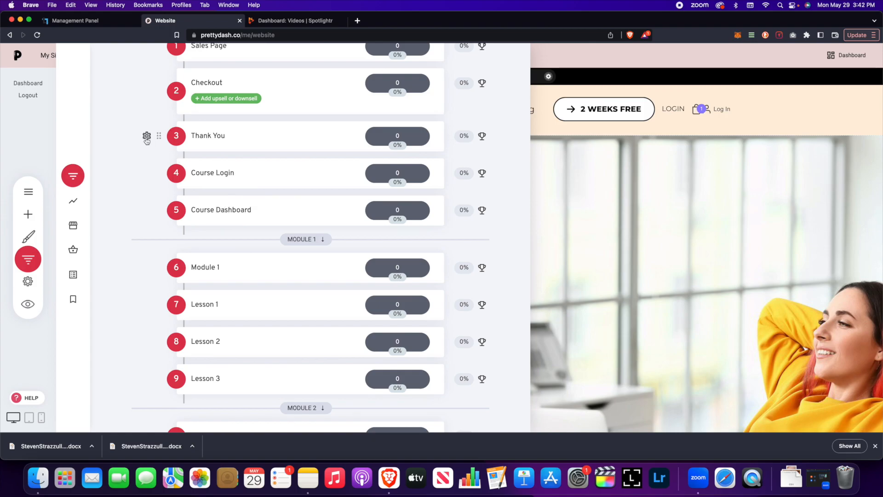
Step: Make the Thank You page Members Only for the Test group and save
{"action": "left_click", "coordinate": [146, 137]}
{"action": "left_click", "coordinate": [167, 89]}
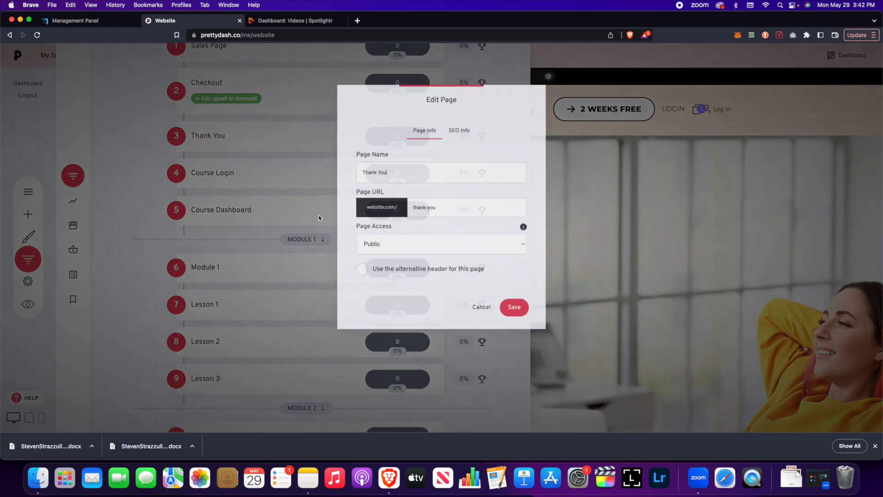
{"action": "left_click", "coordinate": [435, 243]}
{"action": "left_click", "coordinate": [433, 261]}
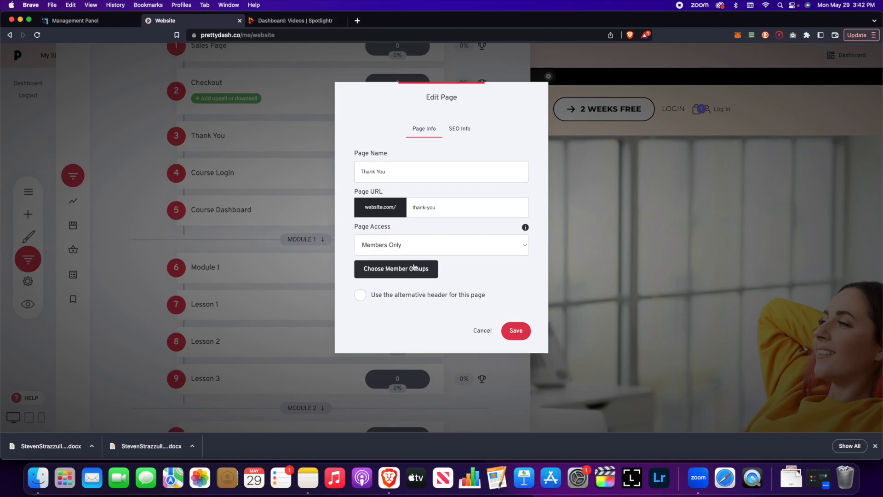
{"action": "left_click", "coordinate": [414, 267]}
{"action": "left_click", "coordinate": [373, 207]}
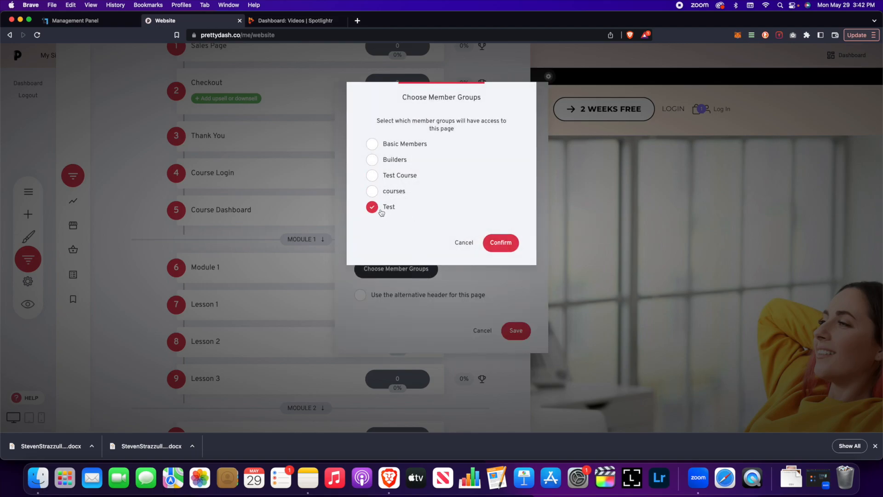
{"action": "left_click", "coordinate": [502, 248]}
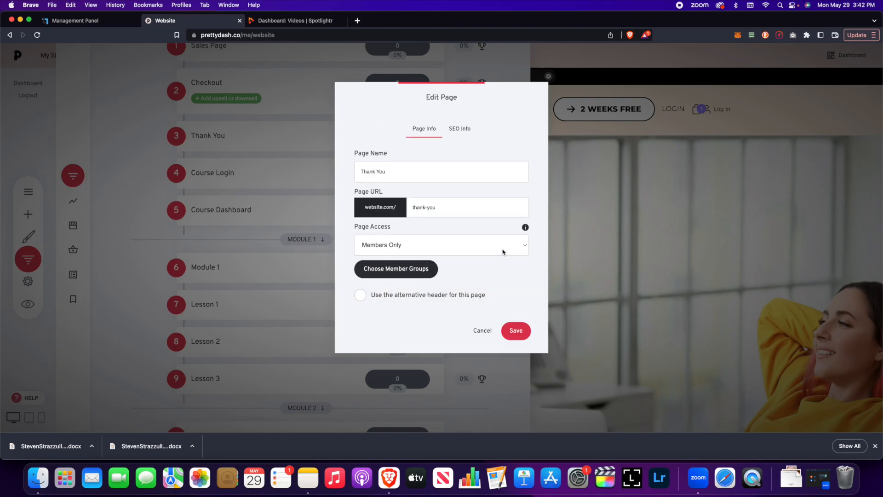
{"action": "left_click", "coordinate": [515, 330]}
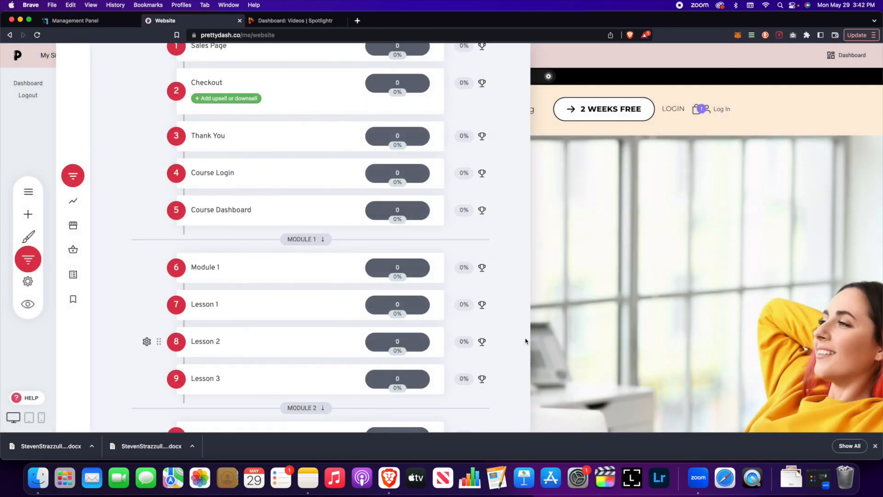
Step: Make Module 2's Lesson 1 page Members Only for the Test group and save
{"action": "left_click", "coordinate": [205, 142]}
{"action": "scroll", "coordinate": [207, 207], "scroll_direction": "down", "scroll_amount": 3}
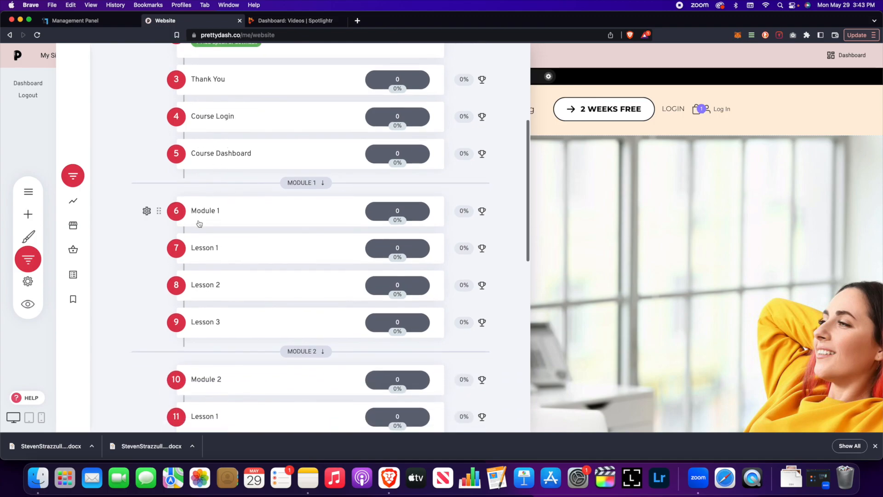
{"action": "scroll", "coordinate": [147, 212], "scroll_direction": "down", "scroll_amount": 10}
{"action": "left_click", "coordinate": [147, 216]}
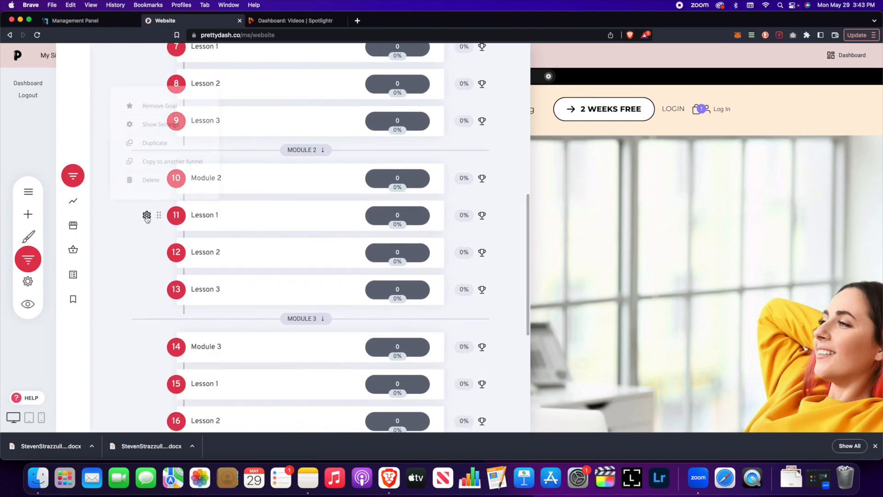
{"action": "left_click", "coordinate": [158, 124]}
{"action": "left_click", "coordinate": [387, 246]}
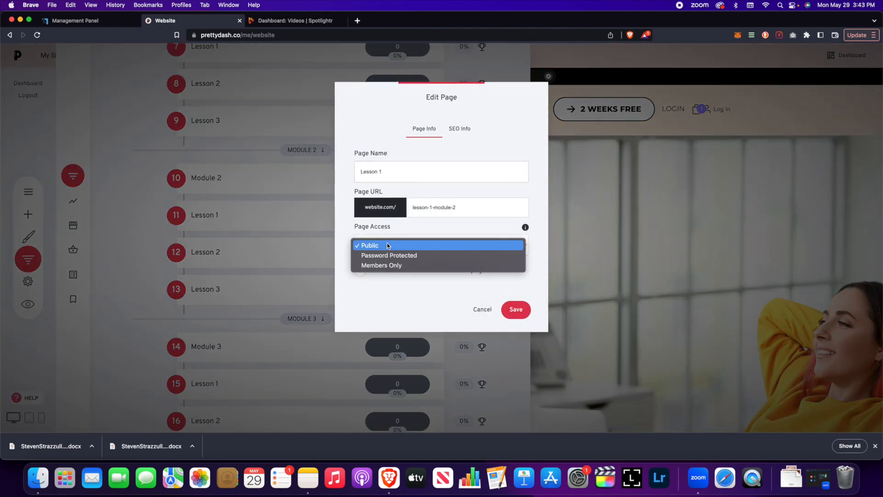
{"action": "left_click", "coordinate": [407, 265]}
{"action": "left_click", "coordinate": [375, 270]}
{"action": "left_click", "coordinate": [373, 207]}
{"action": "left_click", "coordinate": [501, 242]}
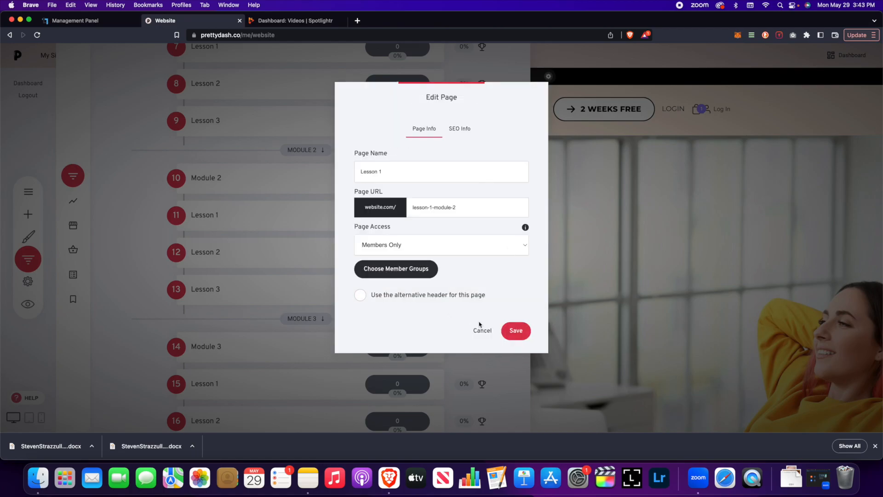
{"action": "left_click", "coordinate": [514, 330]}
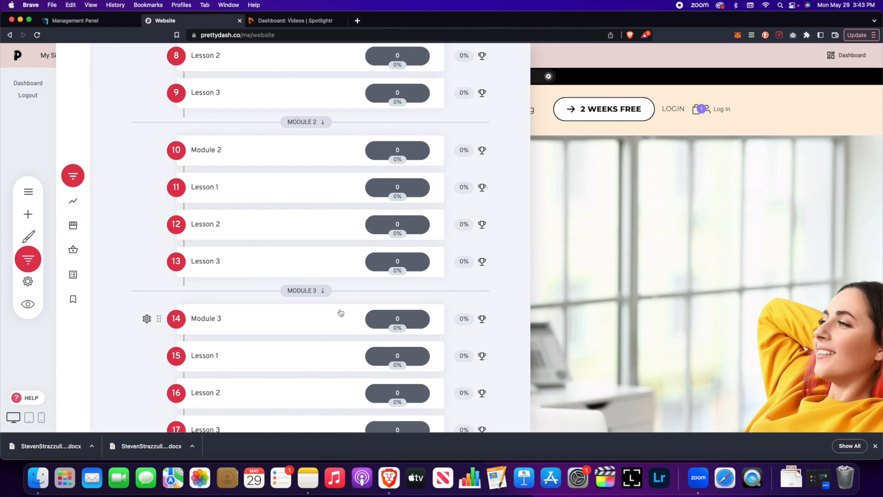
{"action": "scroll", "coordinate": [367, 295], "scroll_direction": "up", "scroll_amount": 5}
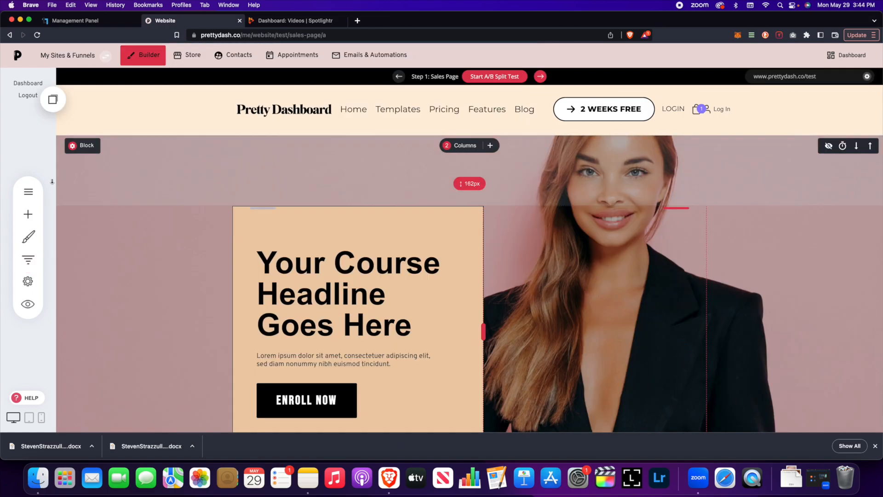
{"action": "left_click", "coordinate": [28, 192]}
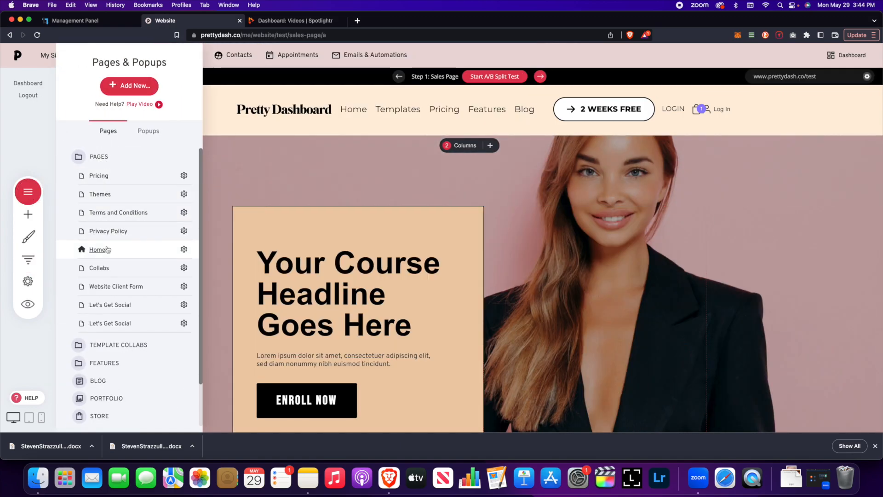
Step: Open the website's Home page in the builder
{"action": "left_click", "coordinate": [110, 249]}
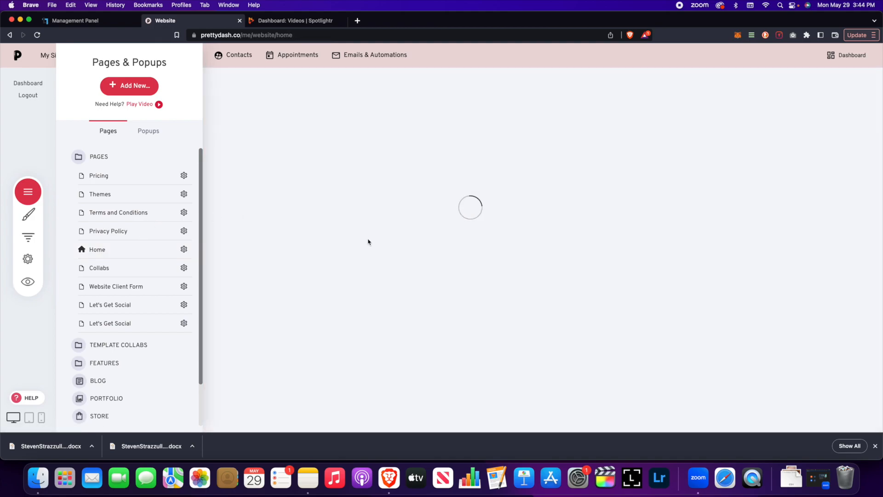
{"action": "left_click", "coordinate": [420, 223]}
{"action": "scroll", "coordinate": [412, 228], "scroll_direction": "down", "scroll_amount": 5}
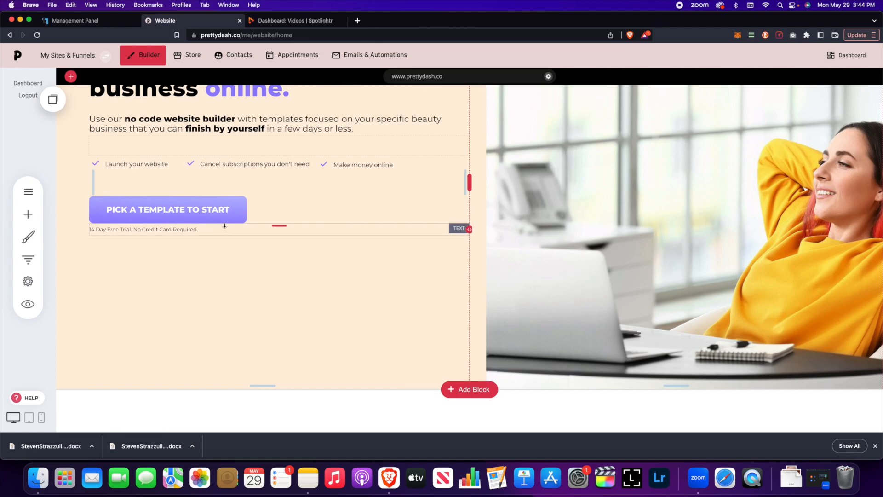
{"action": "scroll", "coordinate": [214, 224], "scroll_direction": "up", "scroll_amount": 1}
Step: Check that the PICK A TEMPLATE TO START button links to the Test funnel's Sales Page
{"action": "left_click", "coordinate": [159, 245]}
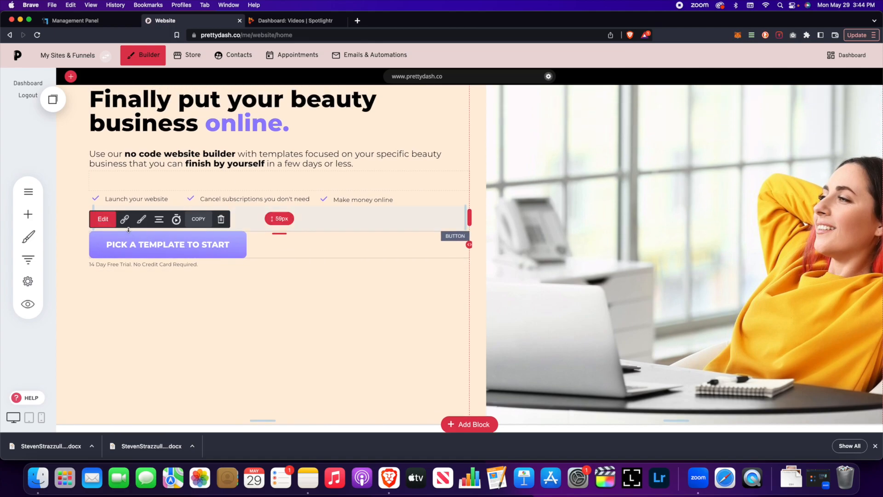
{"action": "left_click", "coordinate": [124, 220]}
{"action": "left_click", "coordinate": [336, 169]}
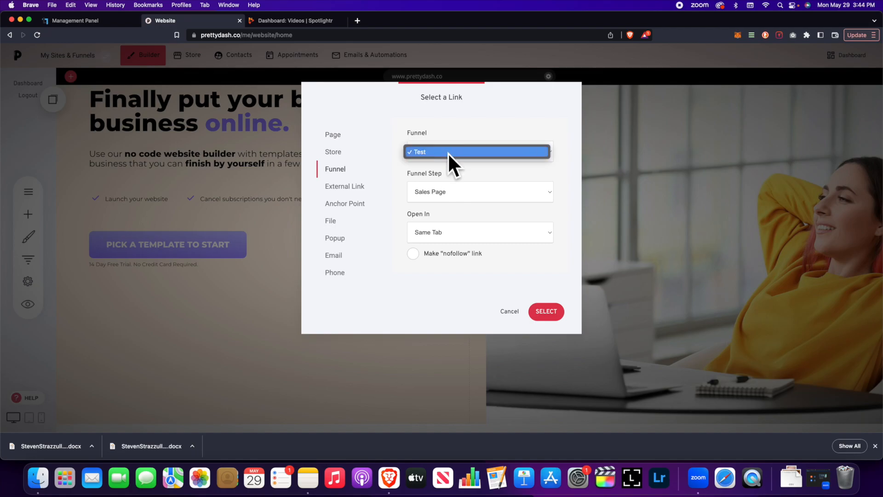
{"action": "left_click", "coordinate": [426, 154]}
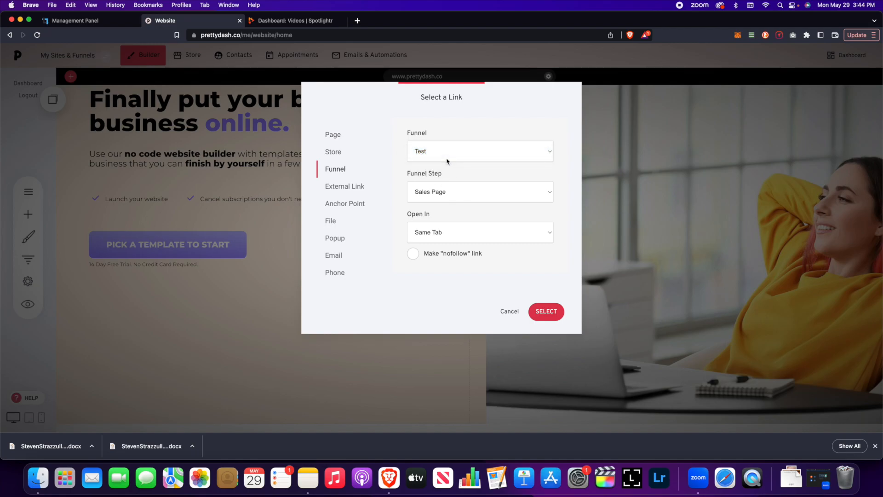
{"action": "left_click", "coordinate": [458, 191]}
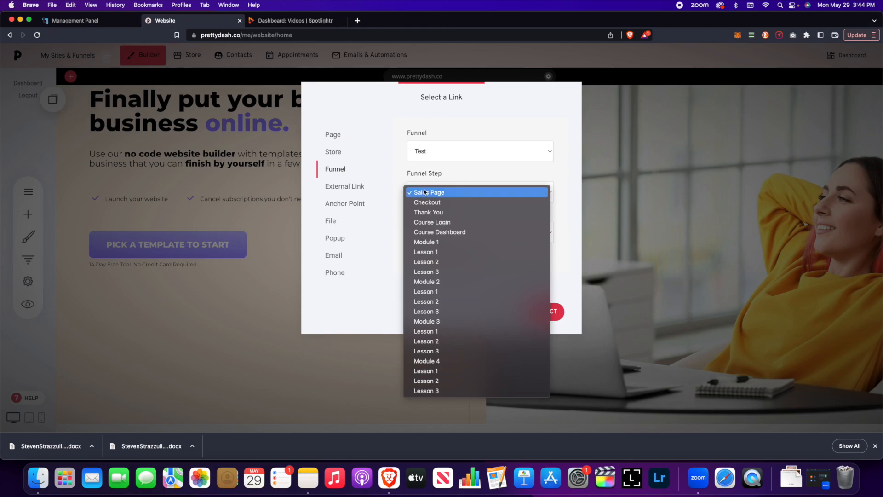
{"action": "left_click", "coordinate": [431, 192]}
{"action": "left_click", "coordinate": [437, 194]}
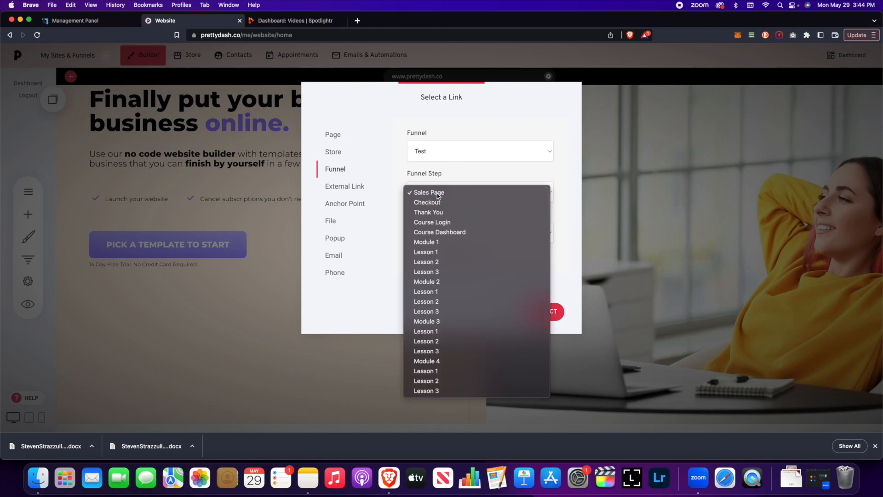
{"action": "left_click", "coordinate": [437, 193]}
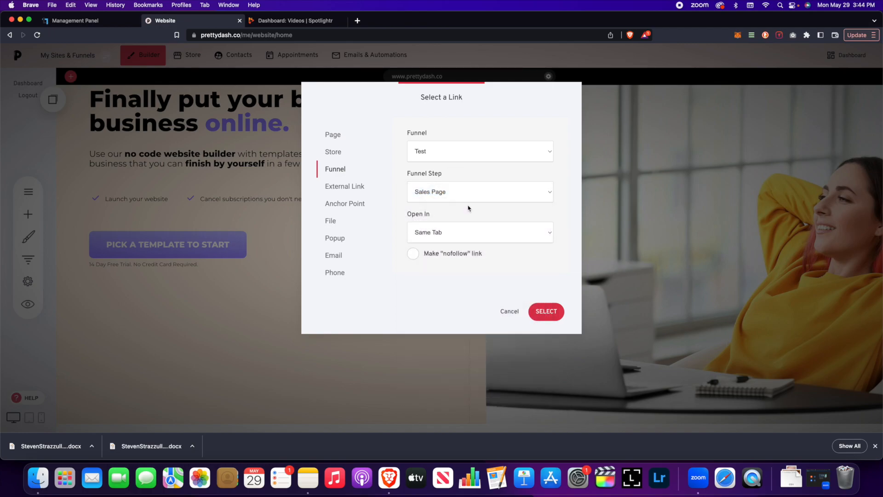
{"action": "left_click", "coordinate": [514, 317]}
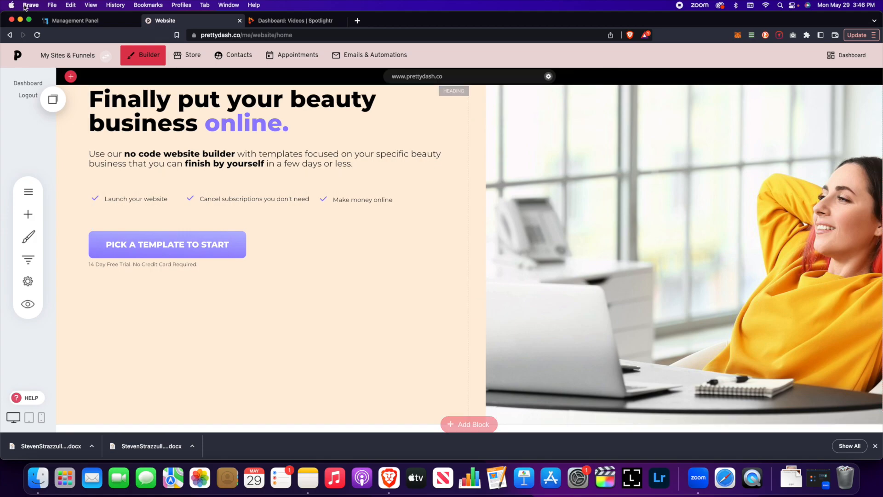
Step: Edit the Test funnel's Sales Page, headlined 'Your Course Headline Goes Here', from Make A Beauty Website
{"action": "left_click", "coordinate": [106, 56]}
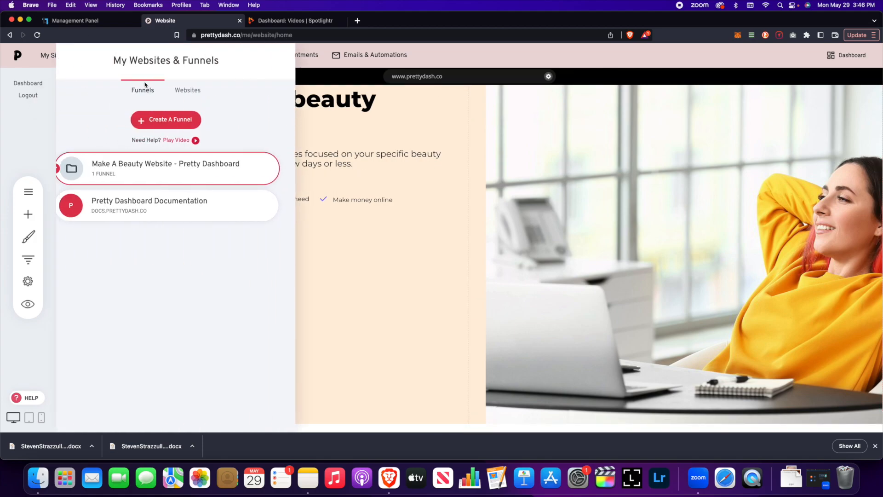
{"action": "left_click", "coordinate": [131, 169]}
{"action": "left_click", "coordinate": [148, 179]}
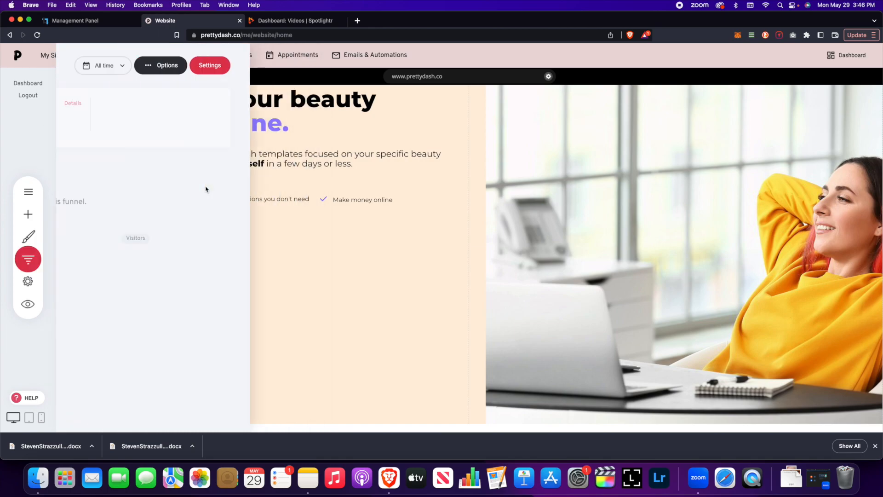
{"action": "left_click", "coordinate": [206, 197]}
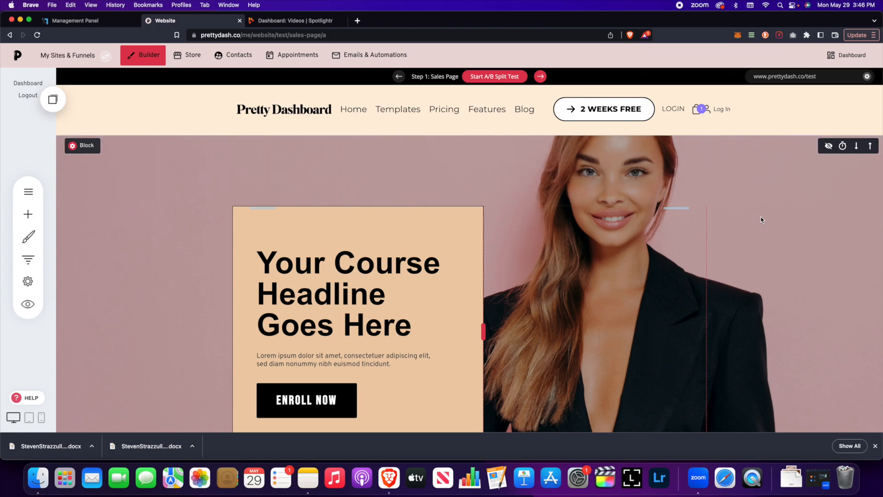
{"action": "scroll", "coordinate": [565, 260], "scroll_direction": "down", "scroll_amount": 2}
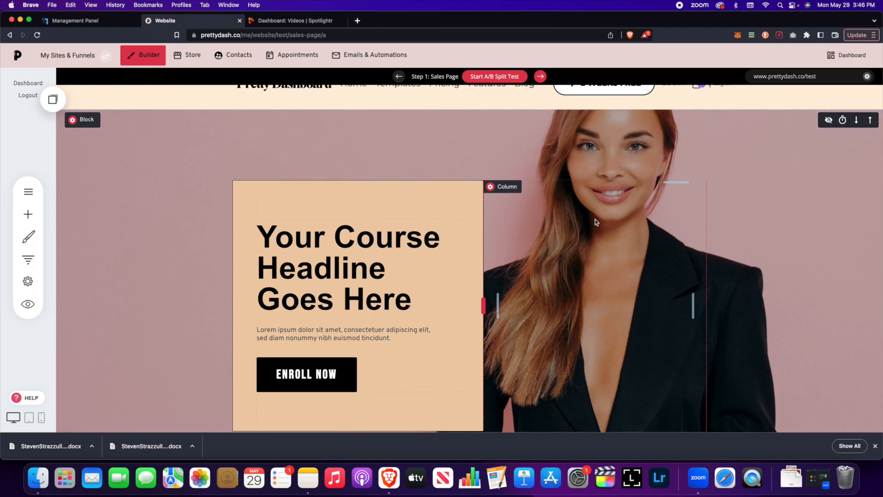
Step: In a private window, load prettydash.co/test and go to the course checkout
{"action": "key", "text": "super+shift+n"}
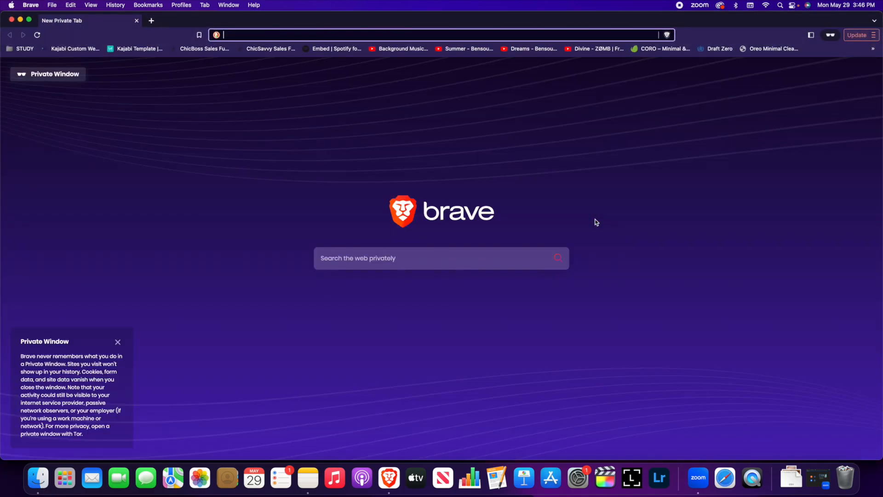
{"action": "type", "text": "prettydash.co/"}
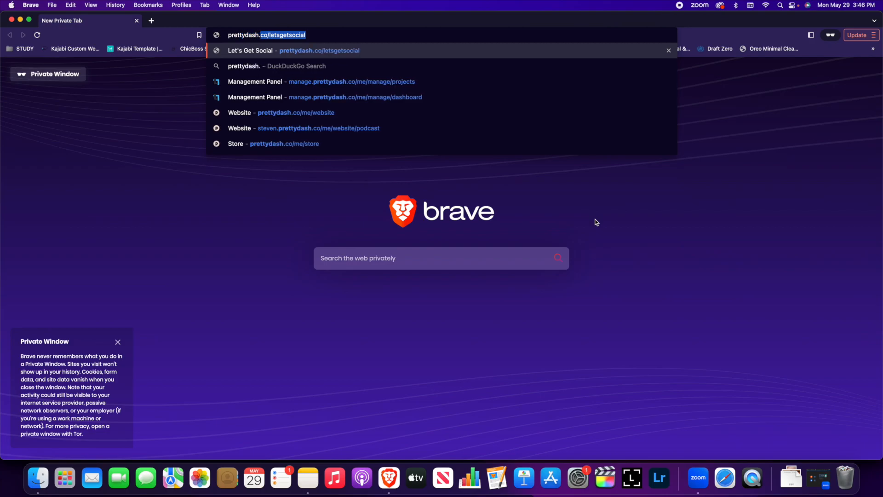
{"action": "type", "text": "test"}
{"action": "key", "text": "Return"}
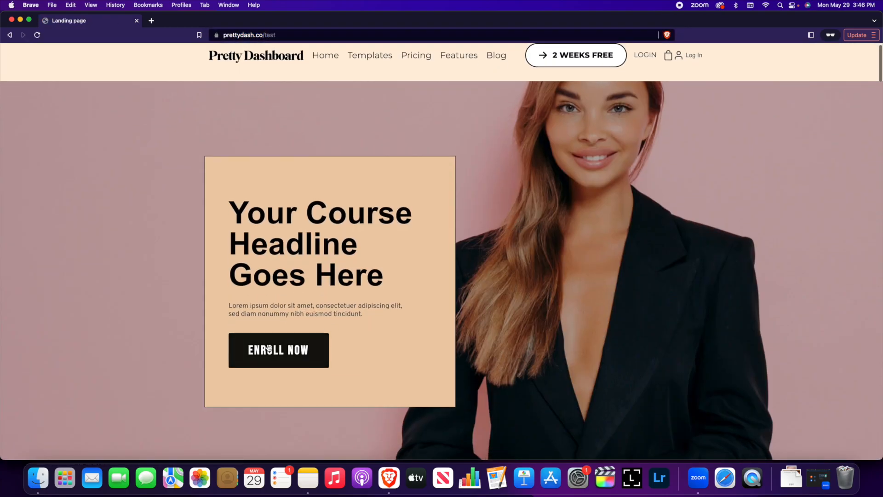
{"action": "left_click", "coordinate": [272, 350]}
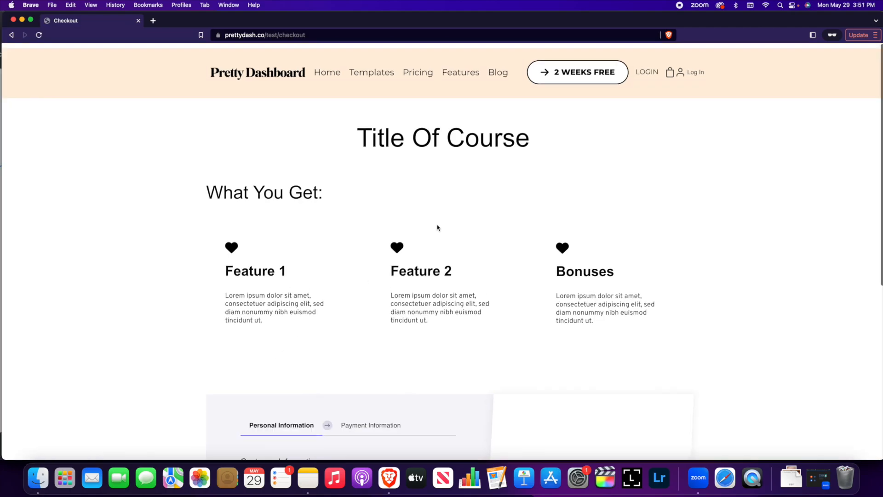
Step: Enter the customer's e-mail and a password, then complete the $0.00 course order
{"action": "scroll", "coordinate": [439, 227], "scroll_direction": "down", "scroll_amount": 5}
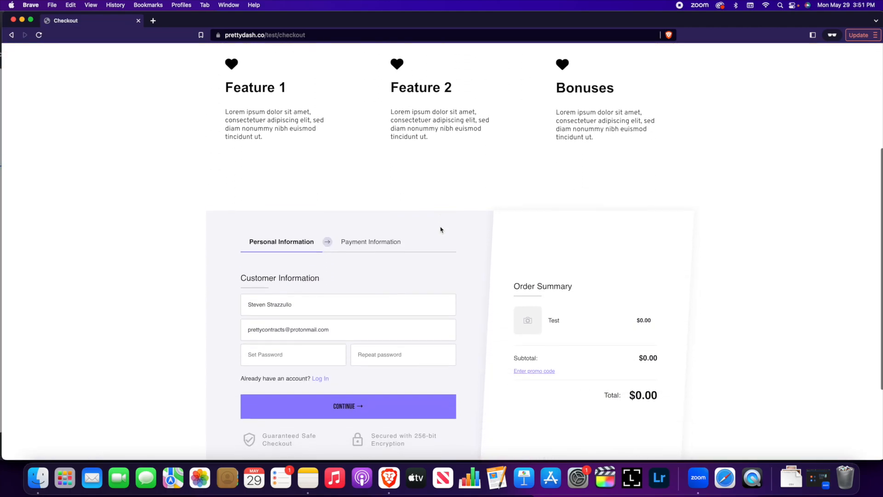
{"action": "scroll", "coordinate": [441, 229], "scroll_direction": "down", "scroll_amount": 3}
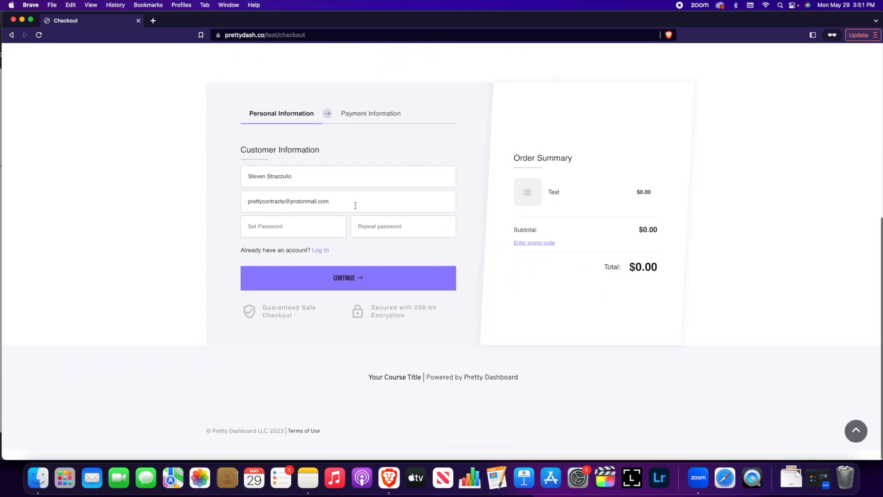
{"action": "double_click", "coordinate": [331, 209]}
{"action": "key", "text": "super+a"}
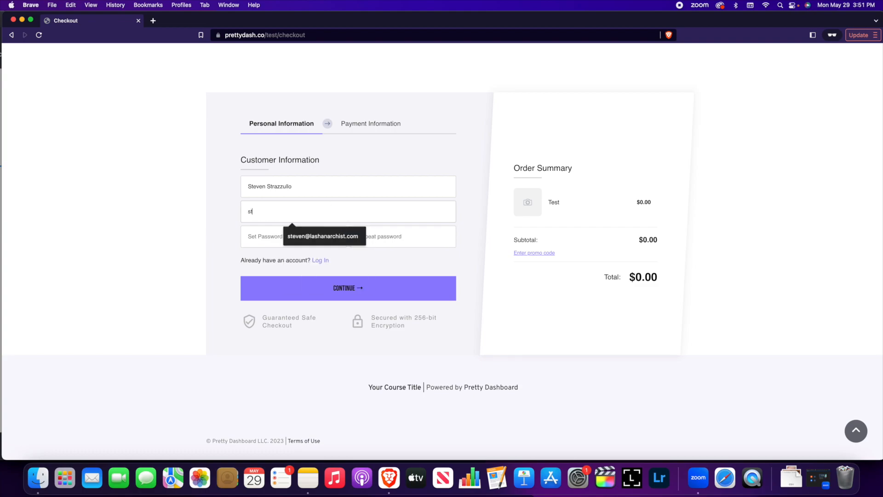
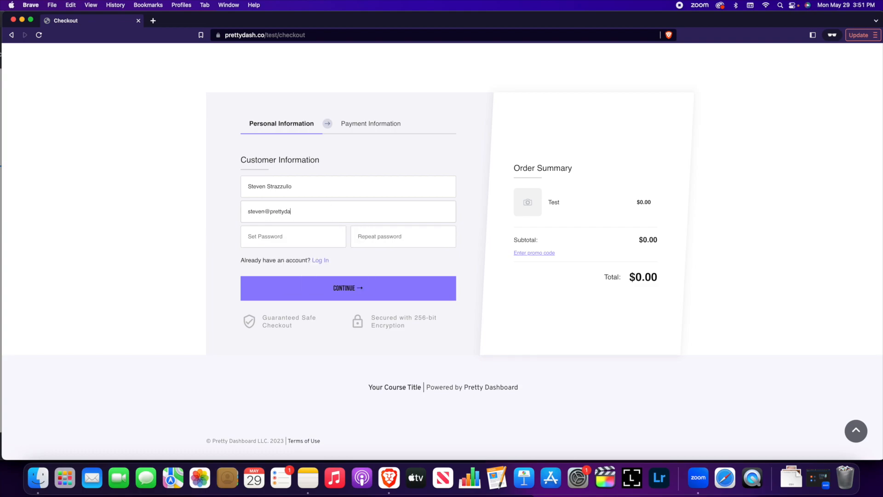
{"action": "key", "text": "Tab"}
{"action": "type", "text": "******************"}
{"action": "left_click", "coordinate": [357, 290]}
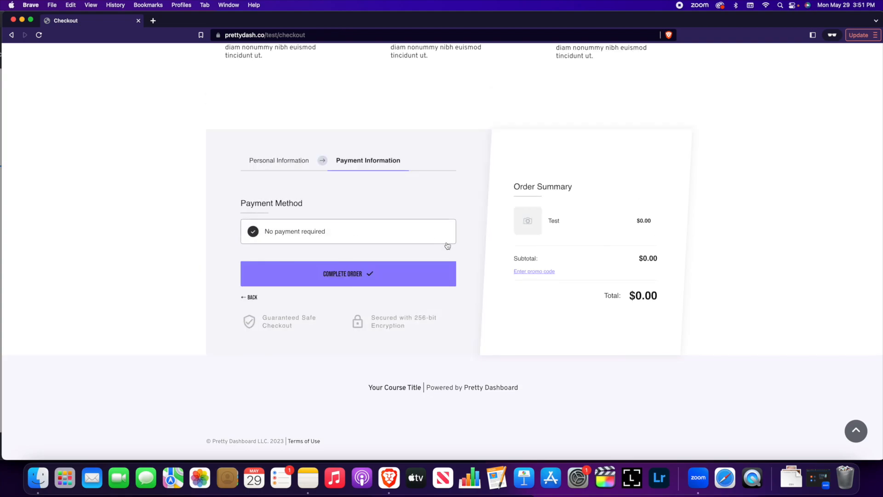
{"action": "left_click", "coordinate": [349, 280]}
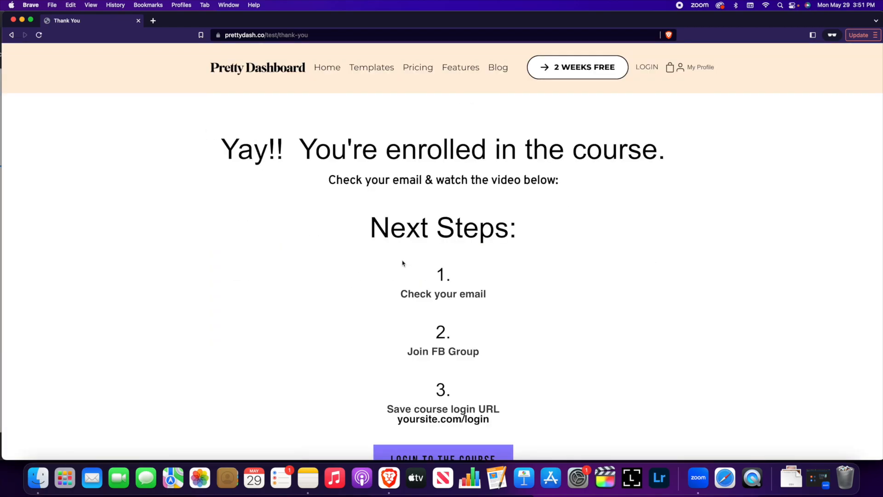
Step: Log into the course with the member's e-mail and password
{"action": "scroll", "coordinate": [403, 263], "scroll_direction": "down", "scroll_amount": 5}
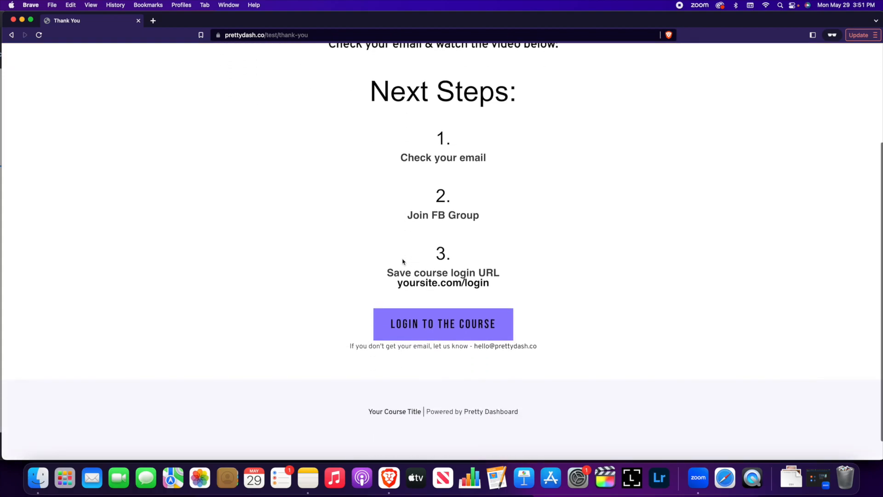
{"action": "left_click", "coordinate": [477, 335]}
{"action": "left_click", "coordinate": [391, 270]}
{"action": "key", "text": "Tab"}
{"action": "type", "text": "•••••••••••"}
{"action": "left_click", "coordinate": [536, 333]}
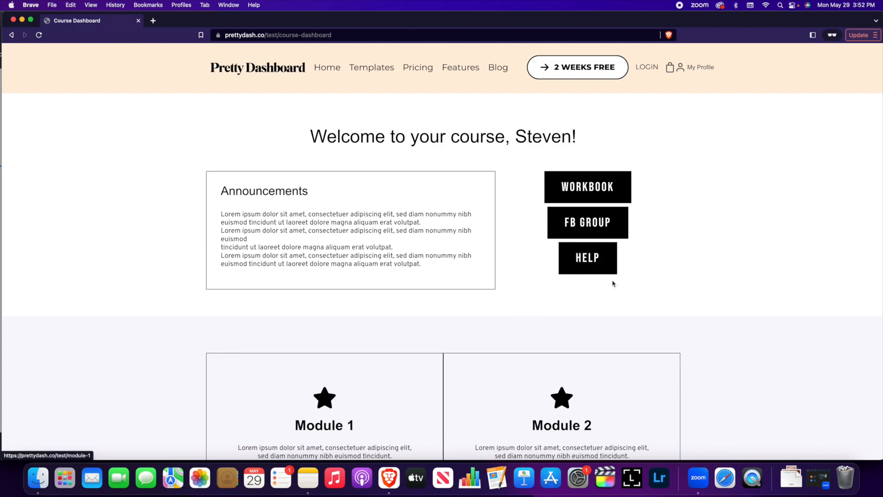
Step: Start Module 1, view its Lesson 1 page, then visit Modules 2, 3 and 4
{"action": "scroll", "coordinate": [614, 284], "scroll_direction": "down", "scroll_amount": 5}
{"action": "left_click", "coordinate": [307, 276]}
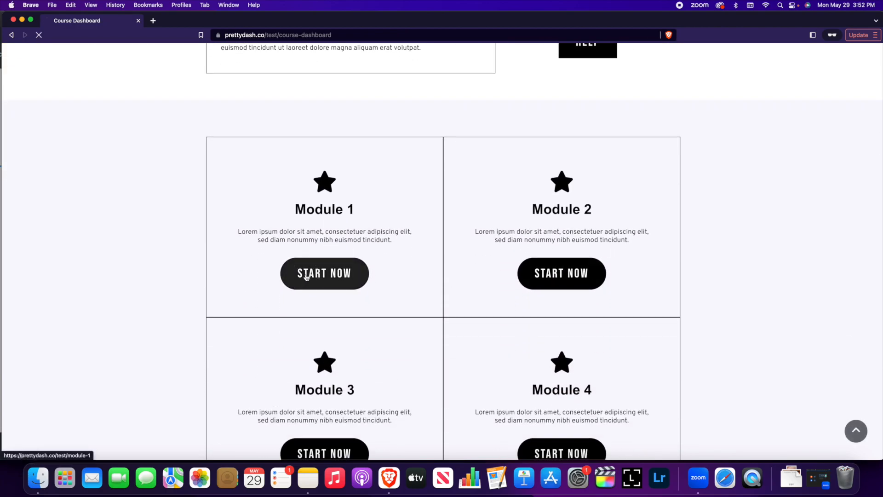
{"action": "left_click", "coordinate": [226, 179]}
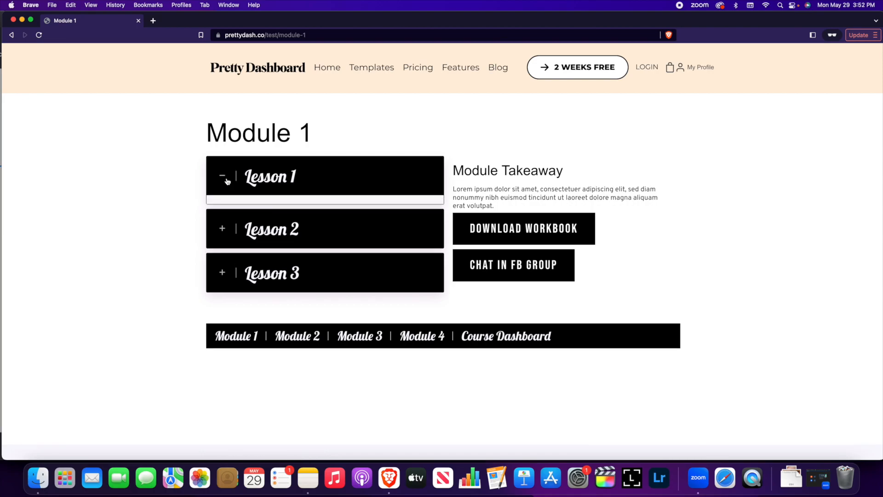
{"action": "left_click", "coordinate": [286, 294]}
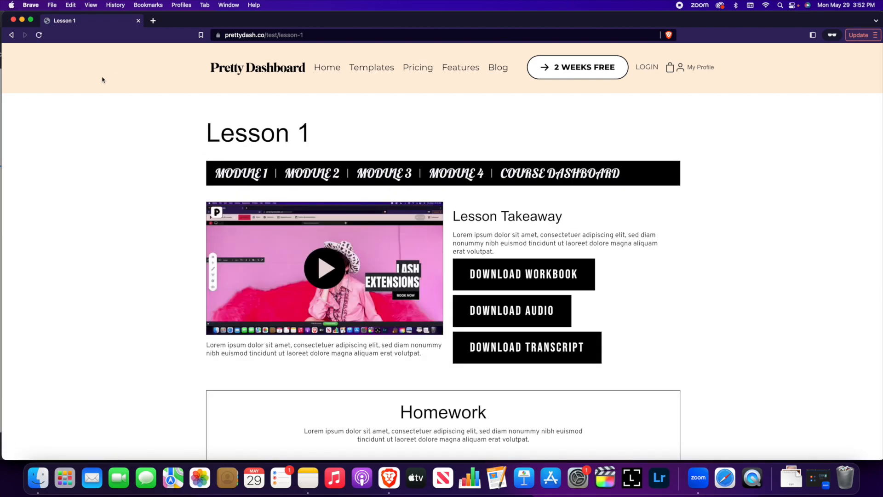
{"action": "left_click", "coordinate": [11, 35]}
{"action": "scroll", "coordinate": [349, 185], "scroll_direction": "down", "scroll_amount": 4}
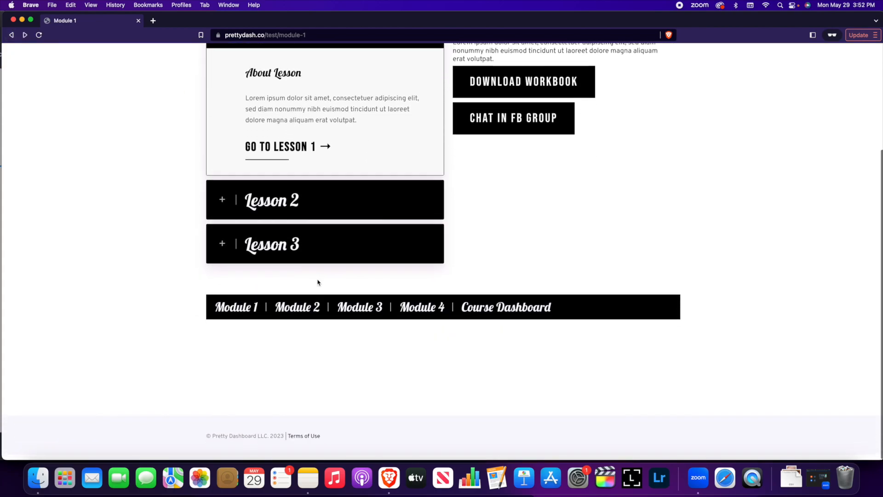
{"action": "left_click", "coordinate": [299, 311]}
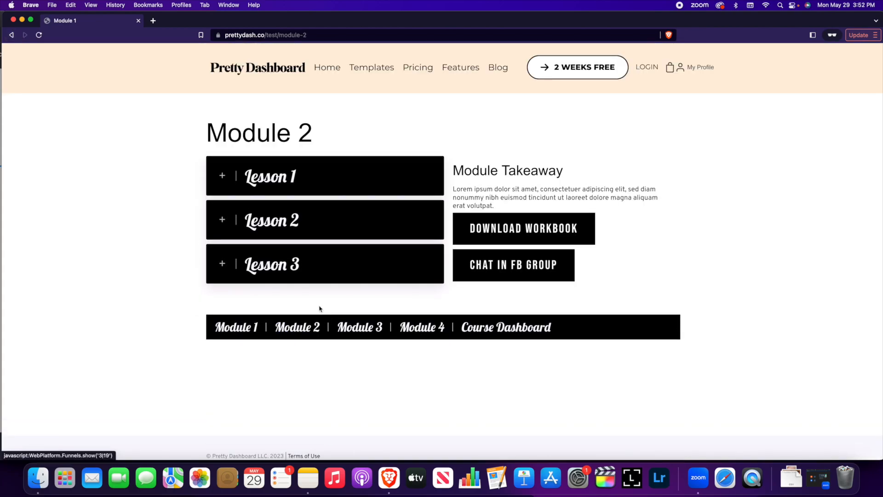
{"action": "left_click", "coordinate": [363, 331]}
{"action": "left_click", "coordinate": [426, 333]}
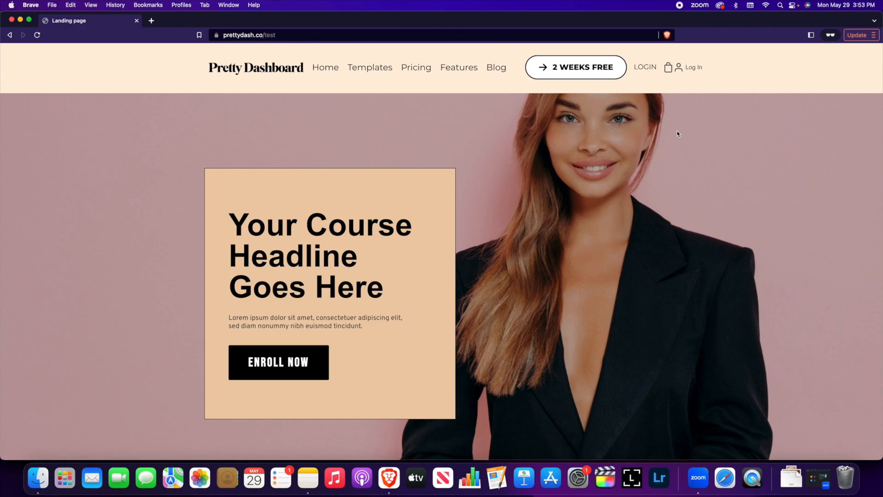
Step: Go to the LOGIN page and enter the member's e-mail and password
{"action": "left_click", "coordinate": [693, 69]}
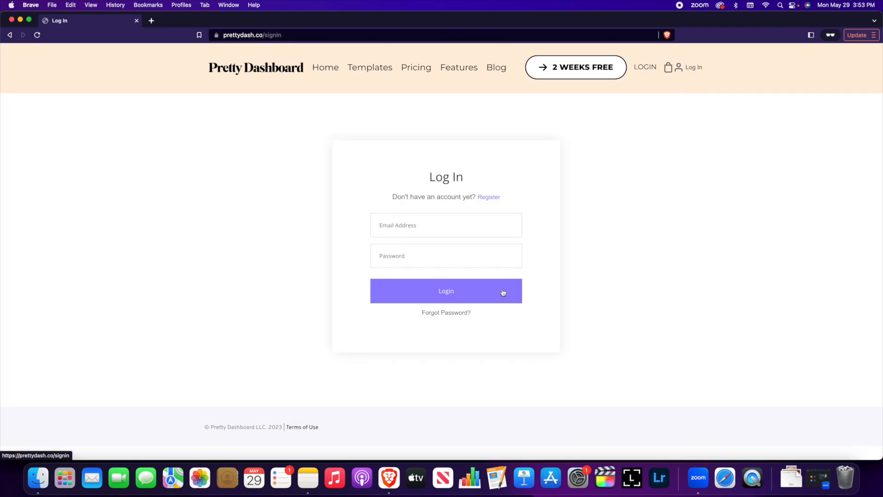
{"action": "left_click", "coordinate": [462, 220]}
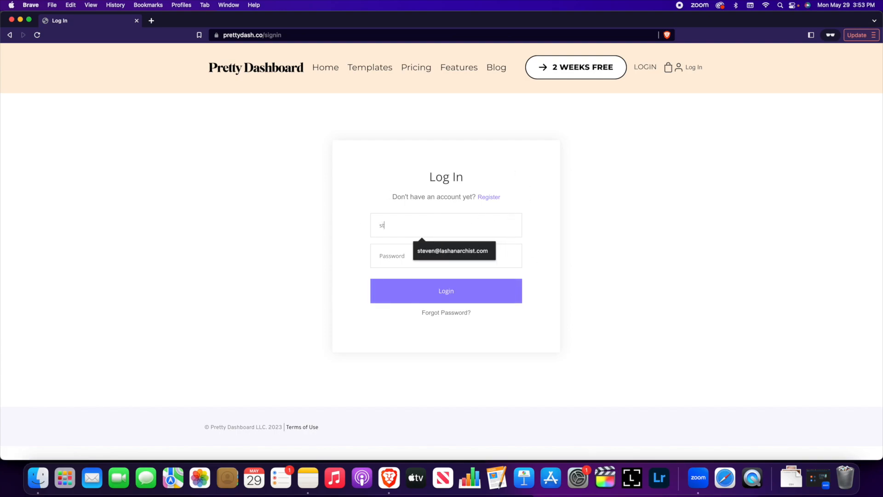
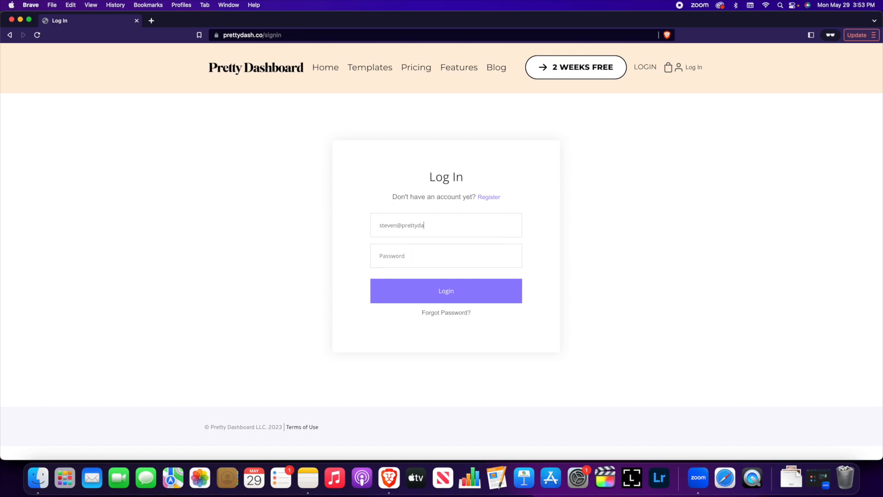
{"action": "key", "text": "Tab"}
{"action": "type", "text": "•••••••••"}
Step: Log into the course in Brave and look over the page that loads
{"action": "left_click", "coordinate": [457, 299]}
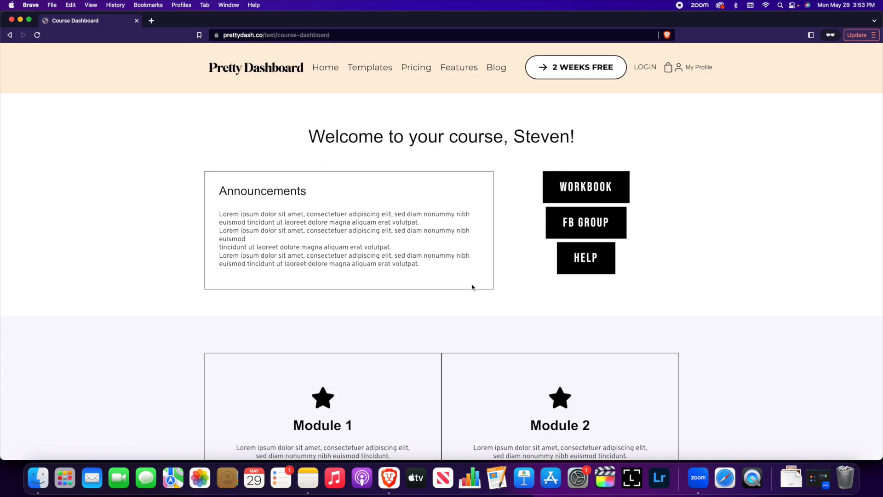
{"action": "scroll", "coordinate": [472, 287], "scroll_direction": "down", "scroll_amount": 5}
{"action": "scroll", "coordinate": [473, 287], "scroll_direction": "up", "scroll_amount": 3}
{"action": "scroll", "coordinate": [473, 287], "scroll_direction": "up", "scroll_amount": 2}
Step: Find the Test membership under My Profile's My Membership list and reopen its course dashboard
{"action": "left_click", "coordinate": [700, 71]}
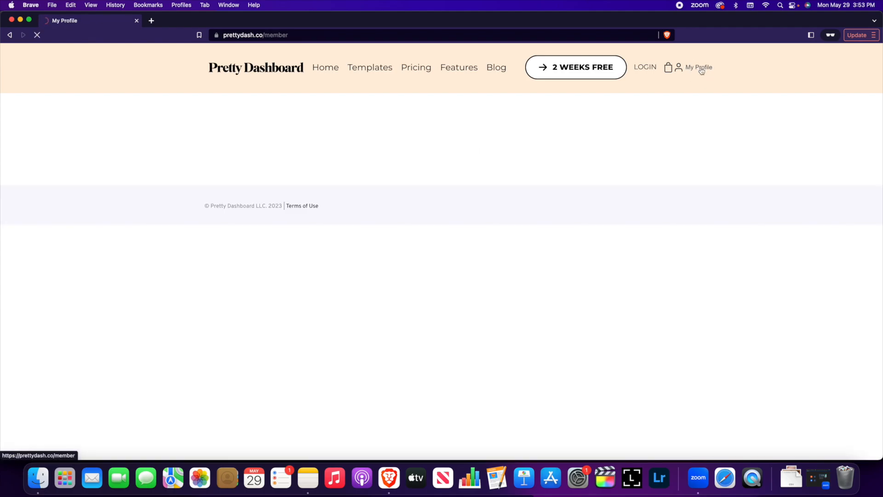
{"action": "left_click", "coordinate": [276, 211]}
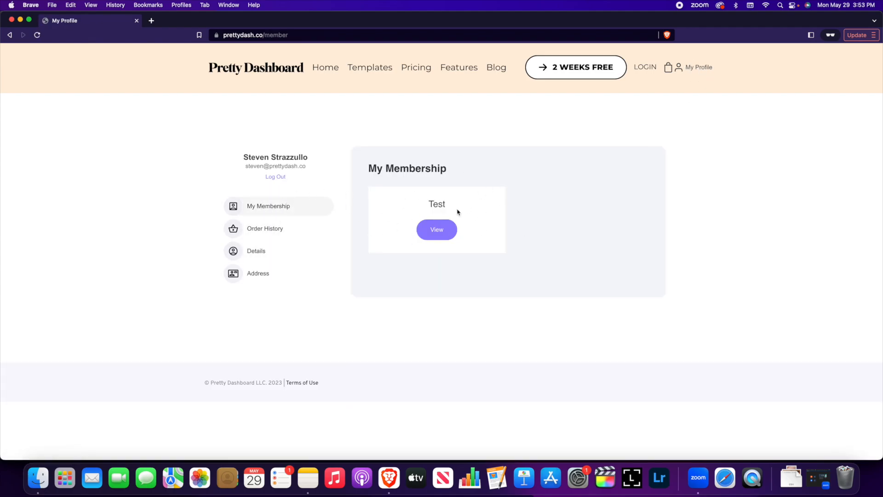
{"action": "left_click", "coordinate": [446, 237]}
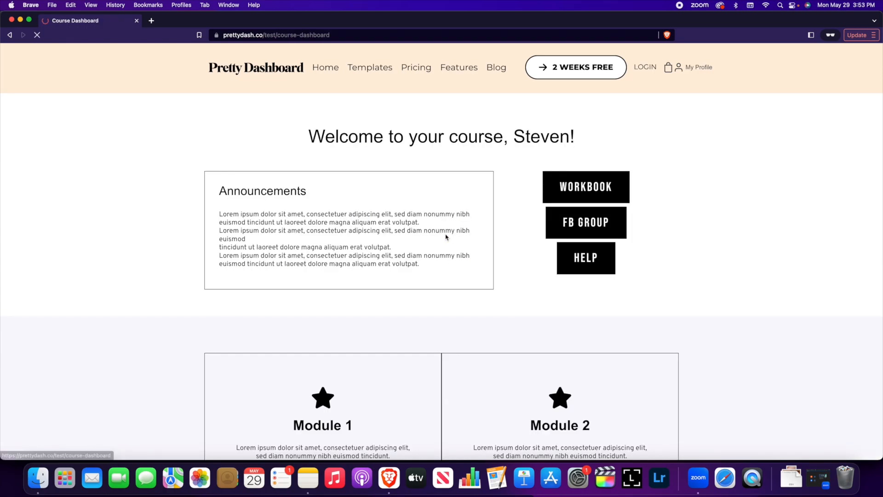